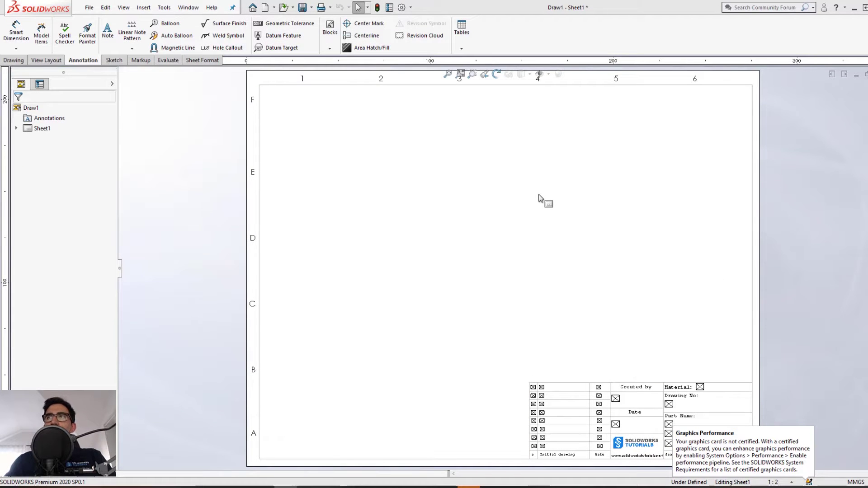
Examine the existing custom drawing sheet and the fields of its title block.
{"action": "scroll", "coordinate": [574, 382], "scroll_direction": "down", "scroll_amount": 5}
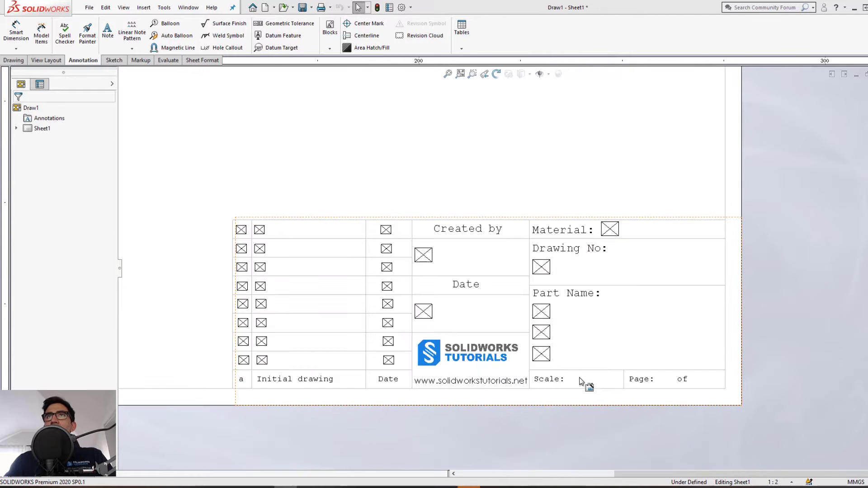
{"action": "scroll", "coordinate": [504, 213], "scroll_direction": "up", "scroll_amount": 6}
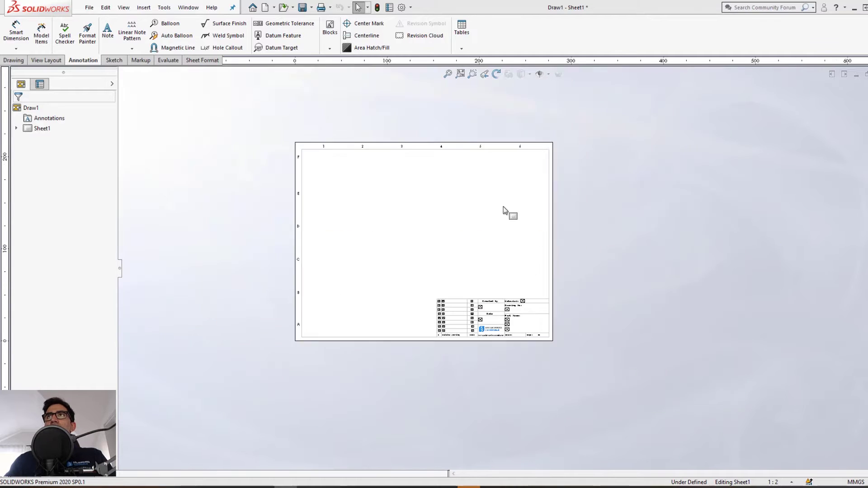
{"action": "scroll", "coordinate": [524, 324], "scroll_direction": "down", "scroll_amount": 1}
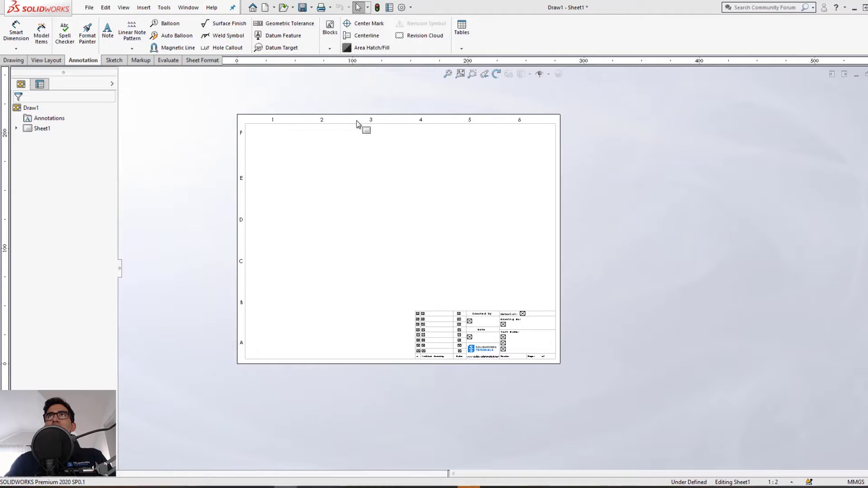
{"action": "scroll", "coordinate": [279, 184], "scroll_direction": "down", "scroll_amount": 2}
{"action": "scroll", "coordinate": [284, 214], "scroll_direction": "up", "scroll_amount": 2}
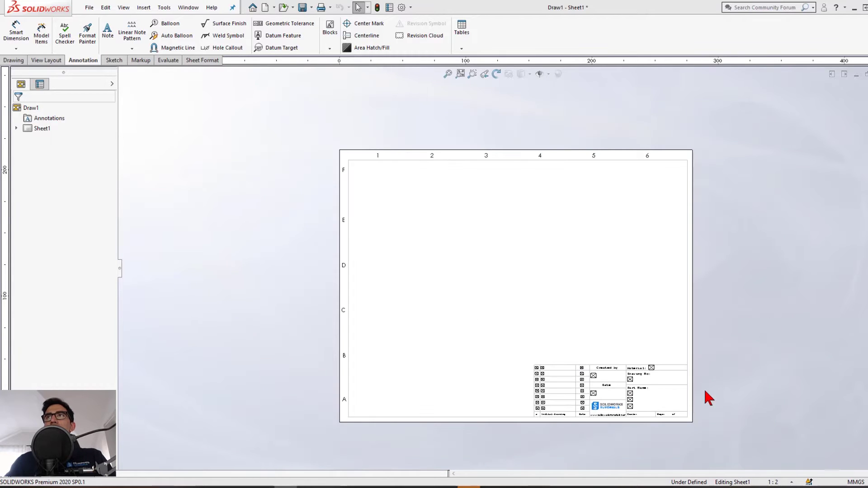
{"action": "scroll", "coordinate": [708, 400], "scroll_direction": "down", "scroll_amount": 2}
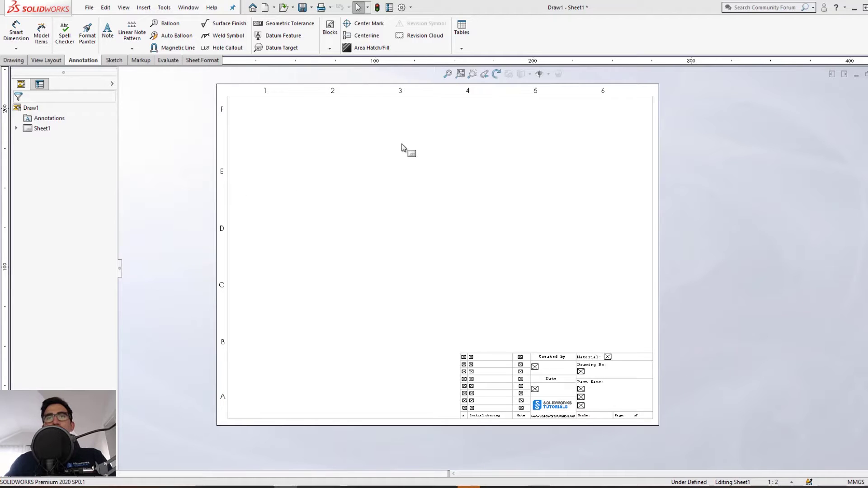
{"action": "scroll", "coordinate": [717, 394], "scroll_direction": "down", "scroll_amount": 3}
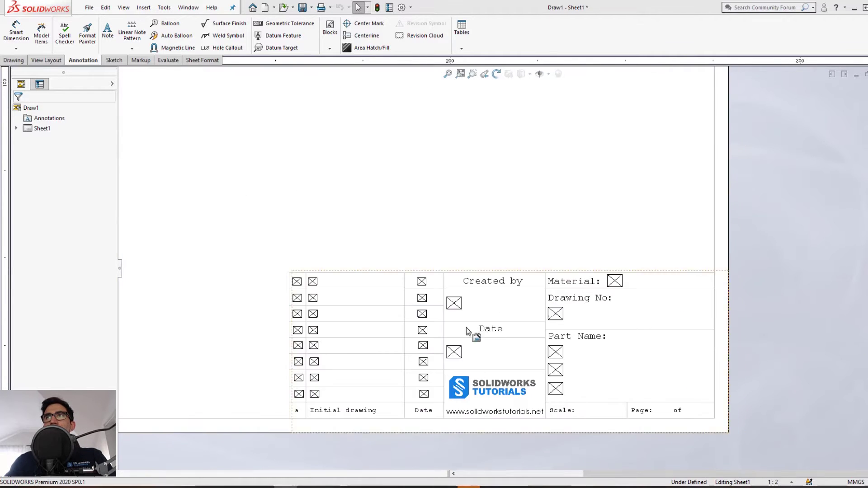
{"action": "scroll", "coordinate": [599, 385], "scroll_direction": "down", "scroll_amount": 2}
{"action": "scroll", "coordinate": [333, 290], "scroll_direction": "up", "scroll_amount": 2}
{"action": "scroll", "coordinate": [794, 300], "scroll_direction": "down", "scroll_amount": 2}
{"action": "scroll", "coordinate": [404, 275], "scroll_direction": "up", "scroll_amount": 2}
{"action": "scroll", "coordinate": [404, 275], "scroll_direction": "down", "scroll_amount": 1}
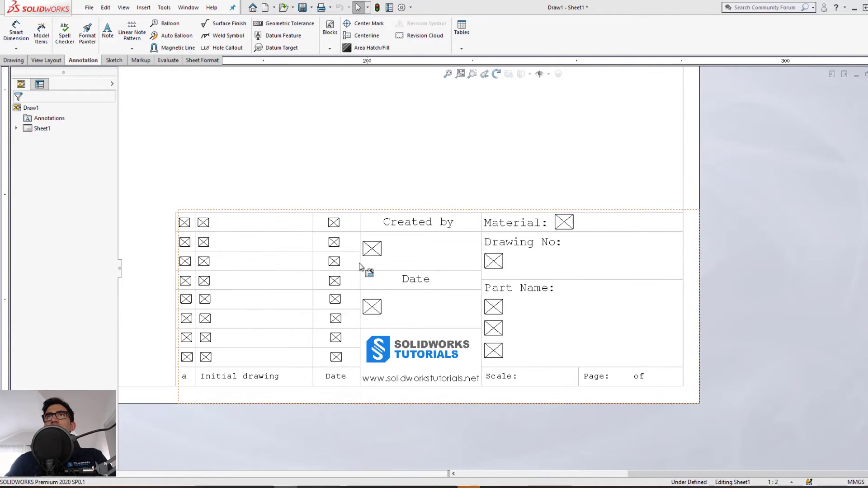
Fill in the title block's Drawing No field with "adsfasdfasd" and accept the title block data.
{"action": "double_click", "coordinate": [498, 265]}
{"action": "left_click", "coordinate": [494, 262]}
{"action": "type", "text": "adsfasdfasd"}
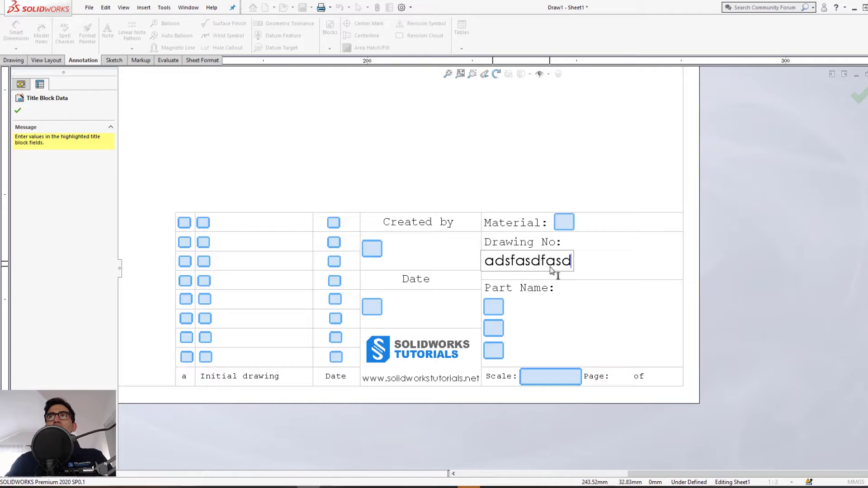
{"action": "left_click", "coordinate": [582, 310]}
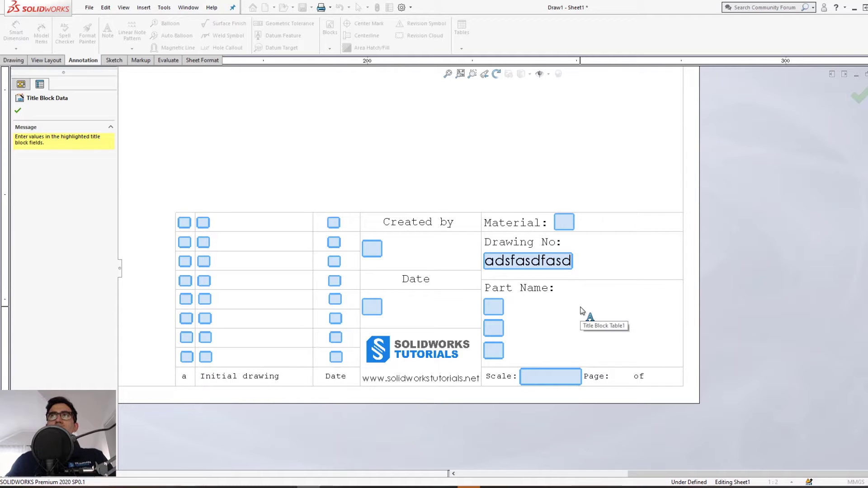
{"action": "left_click", "coordinate": [850, 101]}
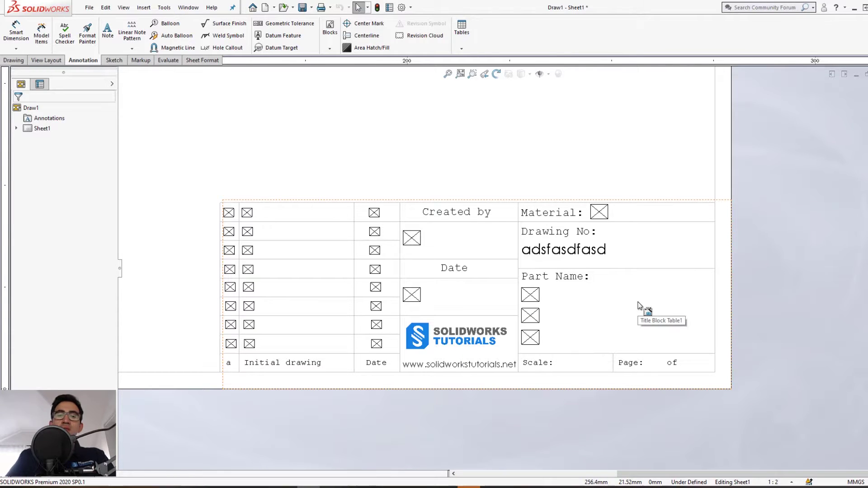
Preview the drawing sheet as it would print and close the preview.
{"action": "key", "text": "ctrl+p"}
{"action": "left_click", "coordinate": [532, 186]}
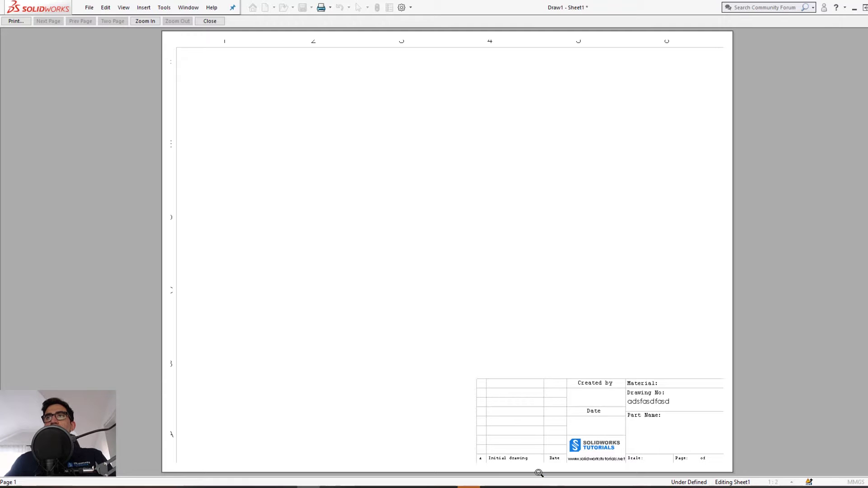
{"action": "left_click", "coordinate": [210, 21]}
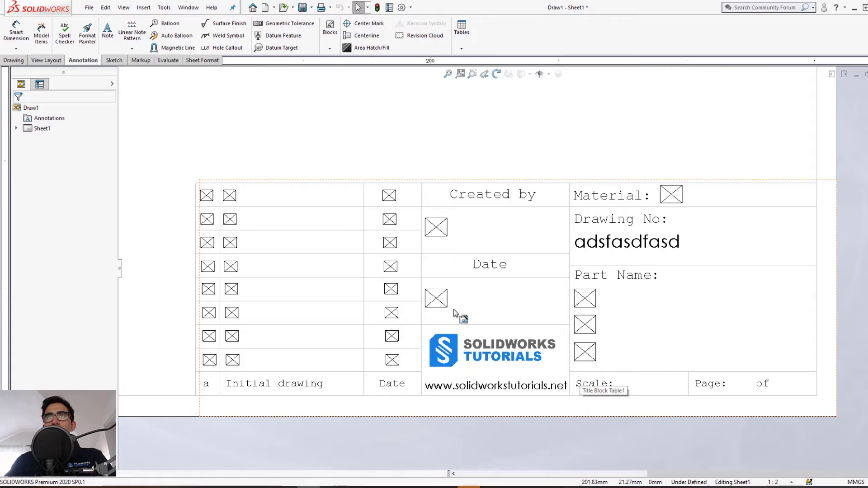
Inspect the editable title block fields, leave the title block data without entering values, and review the sheet.
{"action": "double_click", "coordinate": [441, 227]}
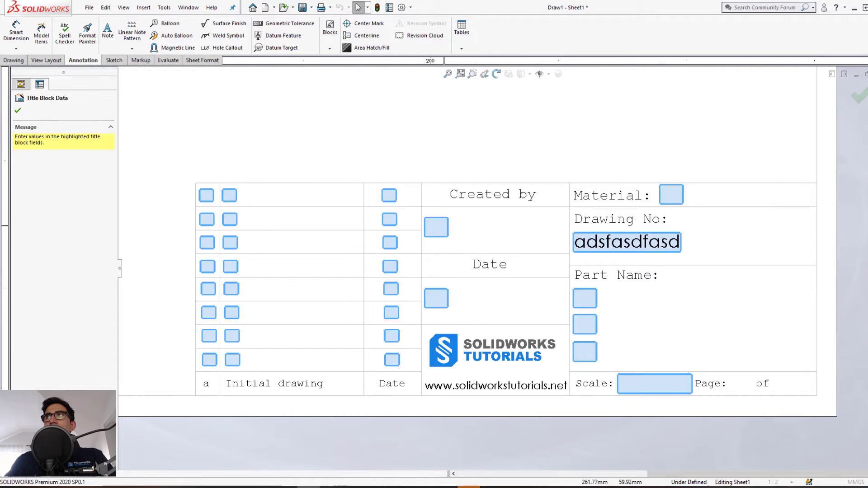
{"action": "left_click", "coordinate": [856, 102]}
{"action": "scroll", "coordinate": [607, 366], "scroll_direction": "up", "scroll_amount": 8}
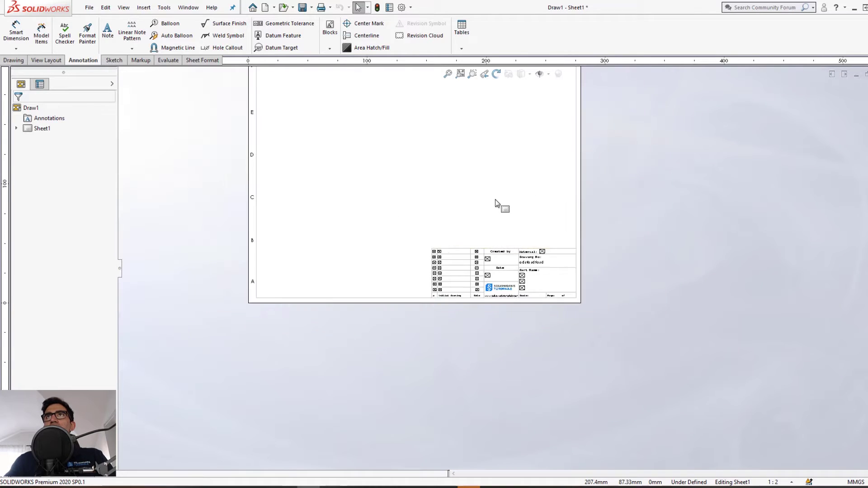
{"action": "scroll", "coordinate": [357, 271], "scroll_direction": "down", "scroll_amount": 5}
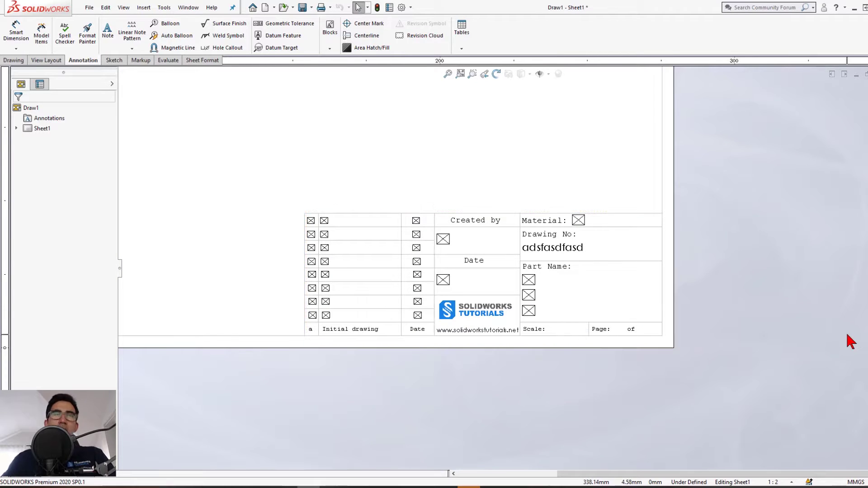
{"action": "scroll", "coordinate": [584, 357], "scroll_direction": "down", "scroll_amount": 2}
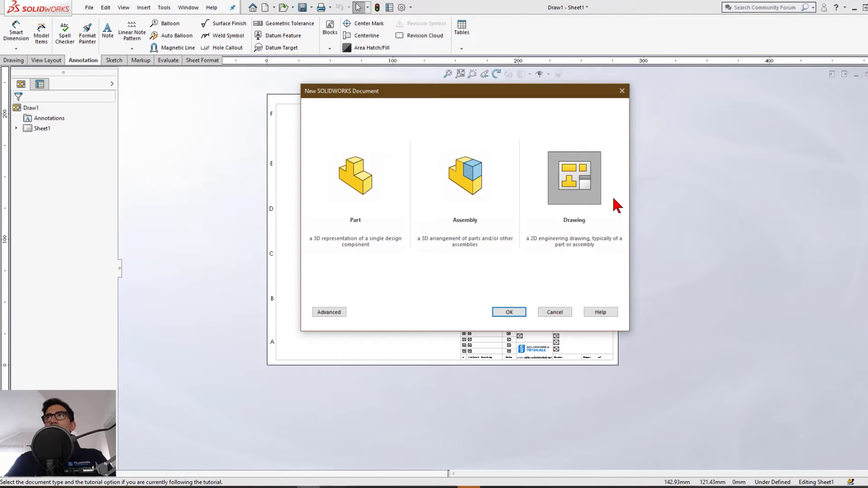
Start a new drawing document and look through the available sheet format files.
{"action": "left_click", "coordinate": [509, 312]}
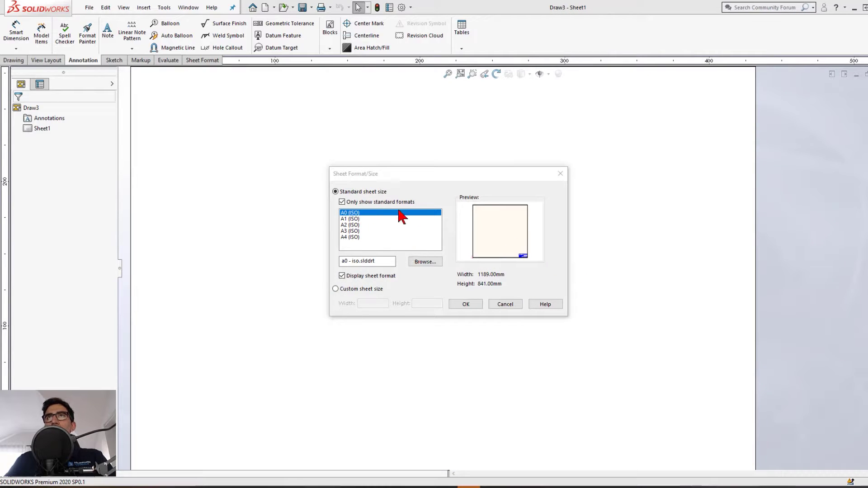
{"action": "left_click", "coordinate": [428, 262]}
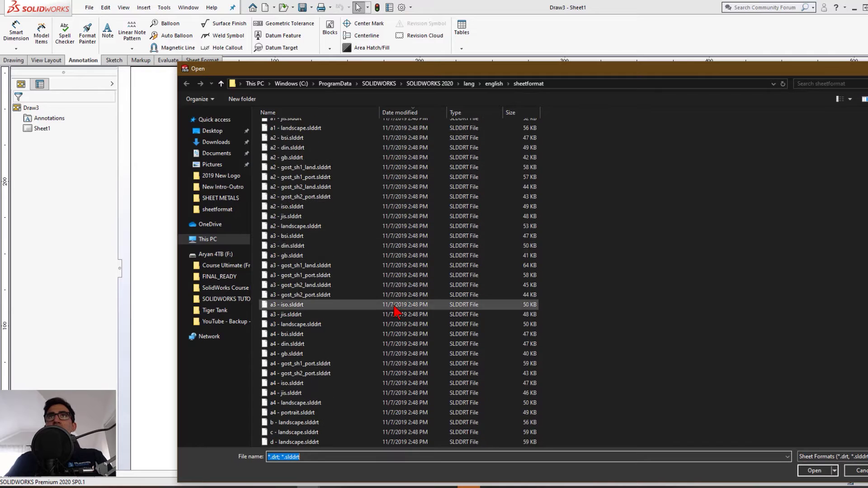
{"action": "scroll", "coordinate": [402, 398], "scroll_direction": "down", "scroll_amount": 4}
{"action": "key", "text": "Escape"}
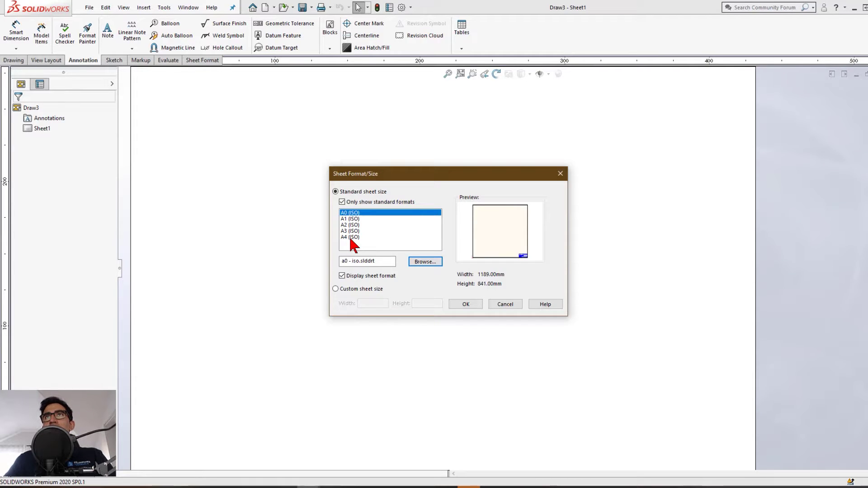
Load the A4 landscape sheet format for the new drawing and cancel the Model View command.
{"action": "left_click", "coordinate": [350, 236]}
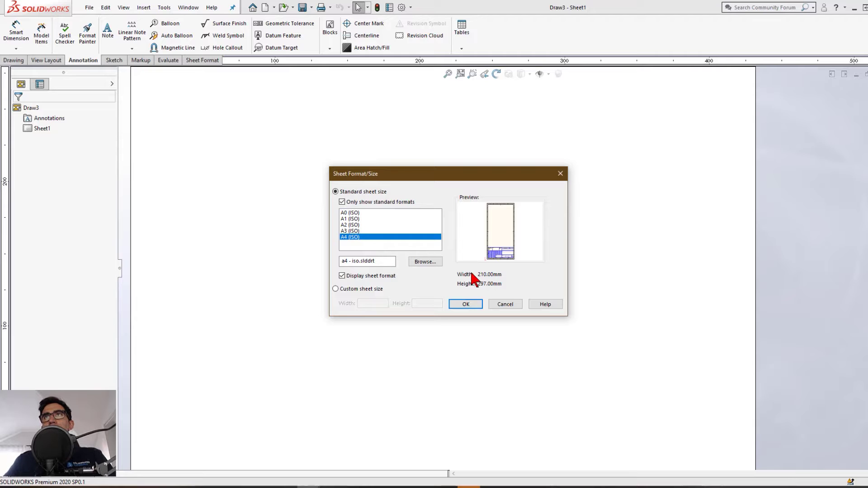
{"action": "left_click", "coordinate": [424, 262]}
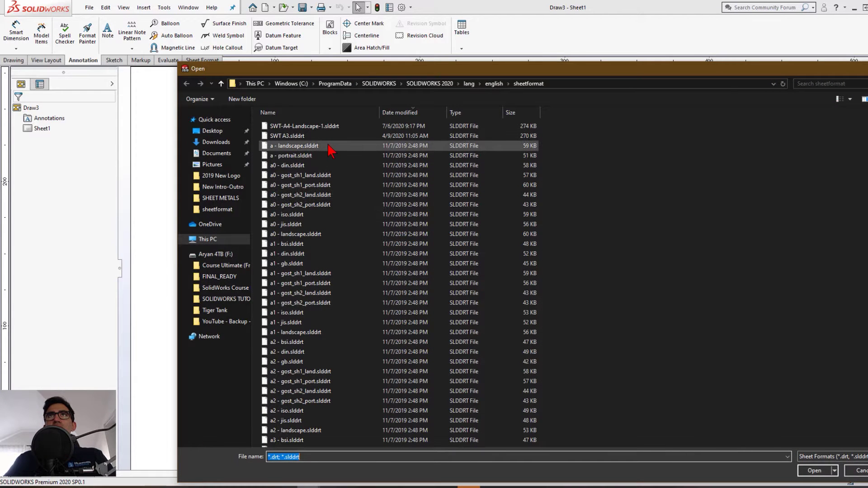
{"action": "scroll", "coordinate": [330, 150], "scroll_direction": "down", "scroll_amount": 7}
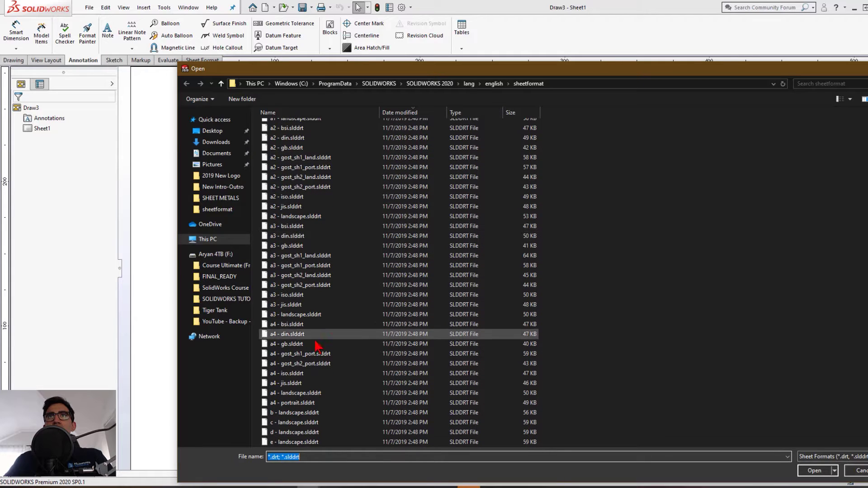
{"action": "double_click", "coordinate": [337, 340]}
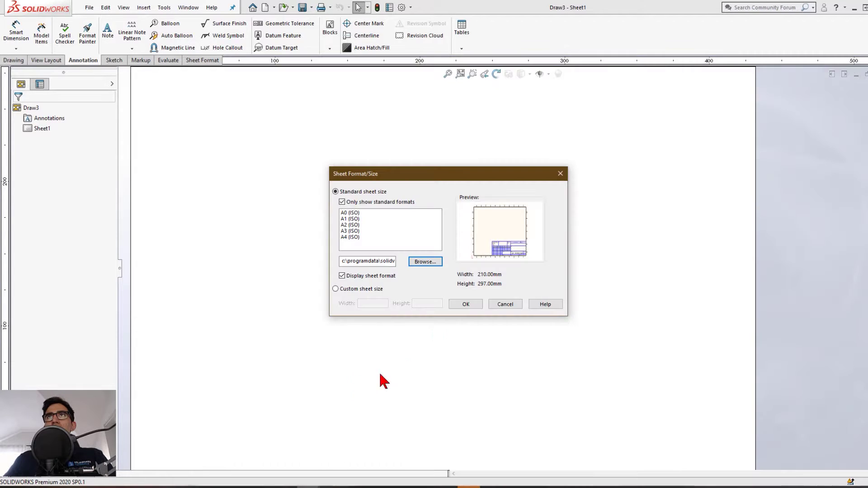
{"action": "left_click", "coordinate": [462, 307]}
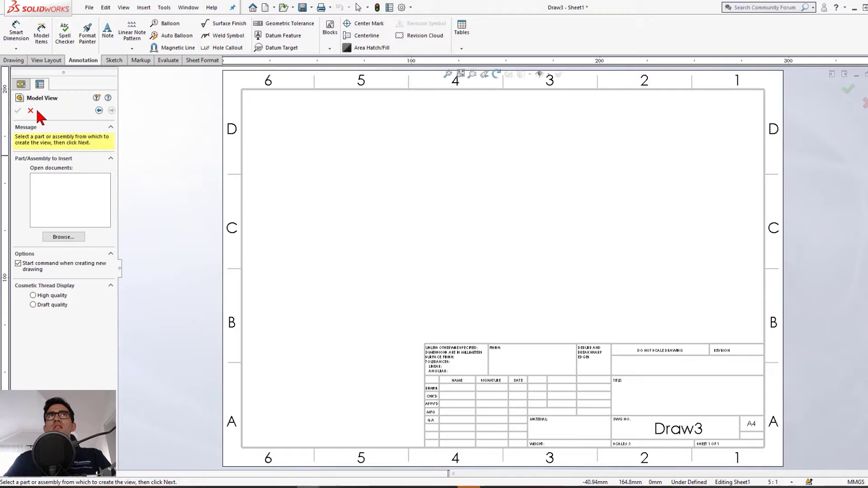
{"action": "left_click", "coordinate": [30, 111]}
Examine the default A4 landscape sheet and the layout of its title block fields.
{"action": "scroll", "coordinate": [713, 325], "scroll_direction": "up", "scroll_amount": 2}
{"action": "scroll", "coordinate": [660, 303], "scroll_direction": "down", "scroll_amount": 2}
{"action": "scroll", "coordinate": [528, 180], "scroll_direction": "up", "scroll_amount": 1}
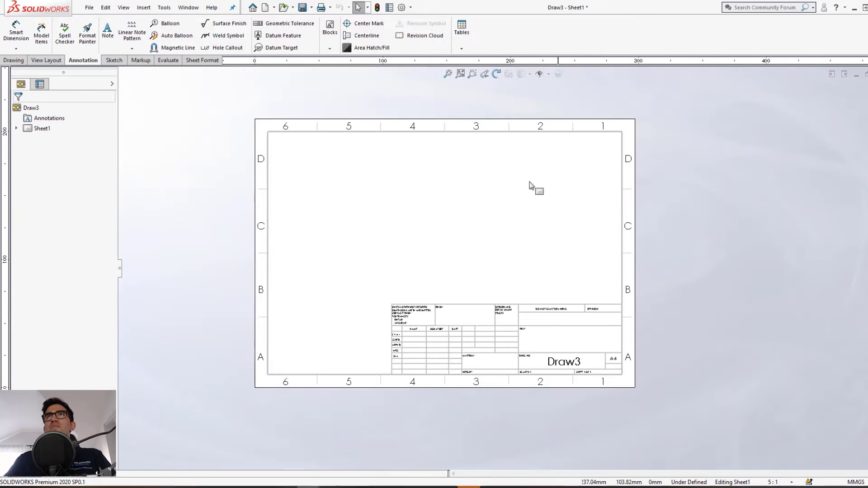
{"action": "scroll", "coordinate": [528, 181], "scroll_direction": "down", "scroll_amount": 1}
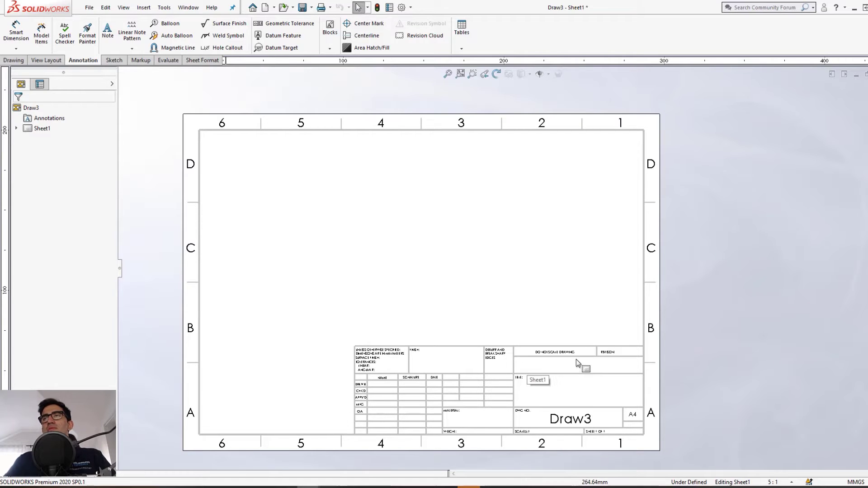
{"action": "scroll", "coordinate": [521, 430], "scroll_direction": "down", "scroll_amount": 2}
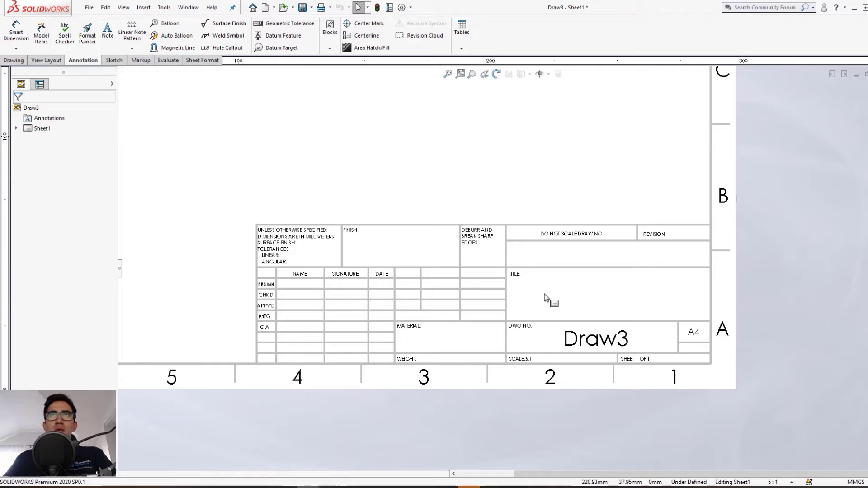
{"action": "scroll", "coordinate": [354, 312], "scroll_direction": "down", "scroll_amount": 3}
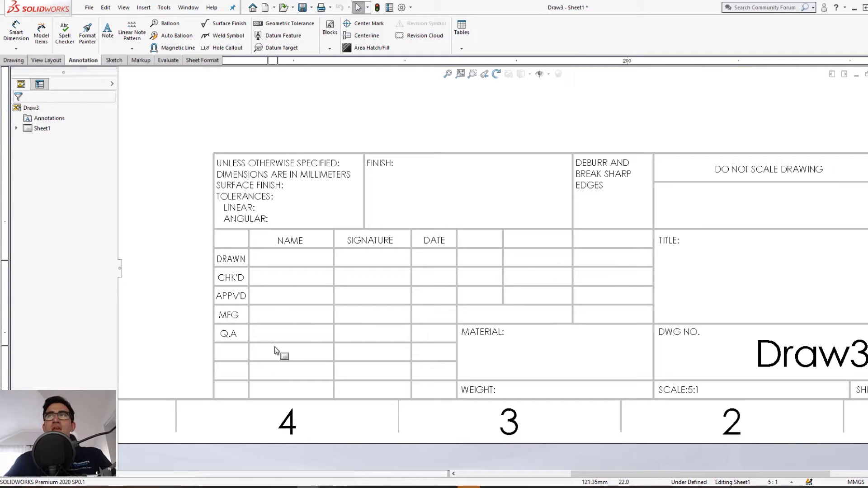
{"action": "scroll", "coordinate": [260, 367], "scroll_direction": "up", "scroll_amount": 4}
{"action": "scroll", "coordinate": [499, 271], "scroll_direction": "up", "scroll_amount": 2}
{"action": "scroll", "coordinate": [701, 238], "scroll_direction": "down", "scroll_amount": 2}
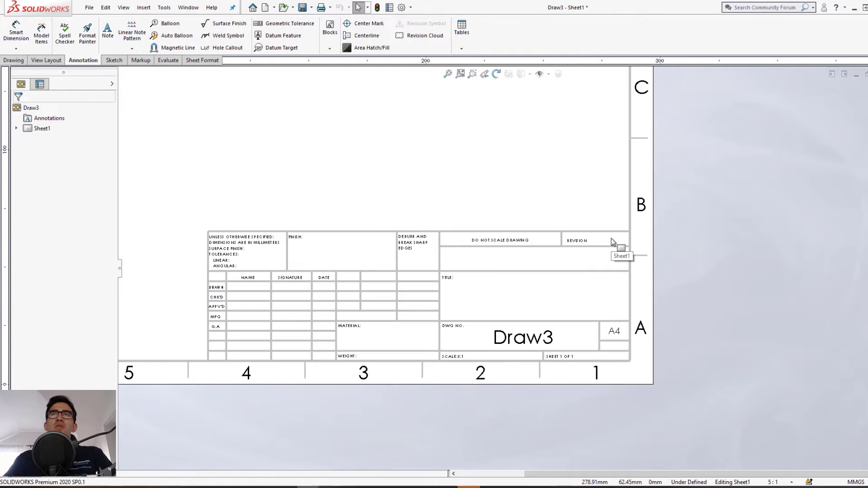
{"action": "scroll", "coordinate": [301, 274], "scroll_direction": "down", "scroll_amount": 1}
{"action": "scroll", "coordinate": [378, 317], "scroll_direction": "up", "scroll_amount": 1}
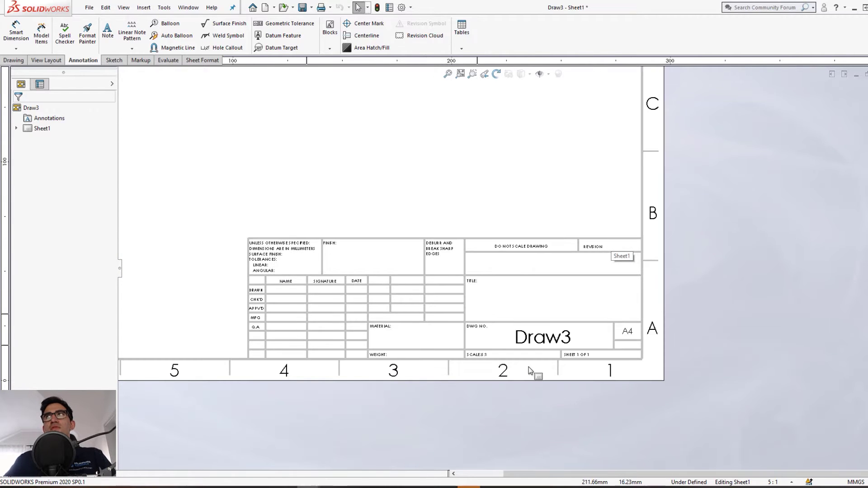
{"action": "scroll", "coordinate": [530, 368], "scroll_direction": "up", "scroll_amount": 4}
{"action": "scroll", "coordinate": [459, 198], "scroll_direction": "down", "scroll_amount": 1}
Edit the sheet format and delete all lines and notes of the default title block inside the border.
{"action": "right_click", "coordinate": [411, 182]}
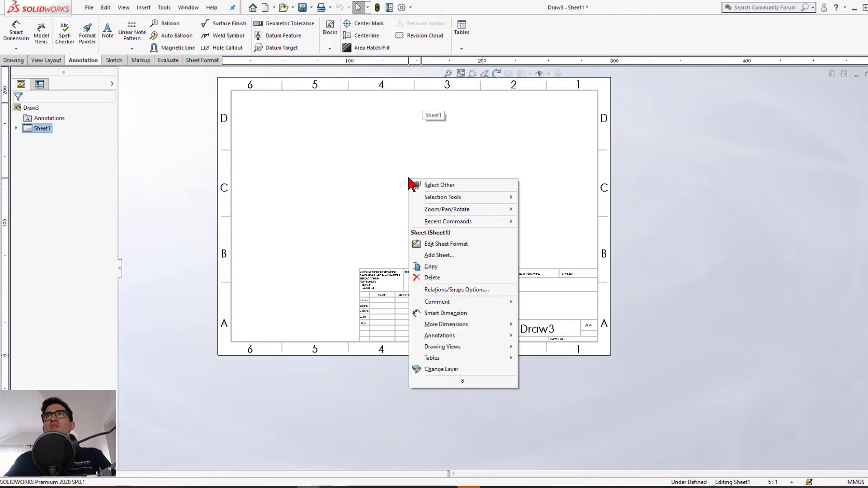
{"action": "left_click", "coordinate": [472, 244]}
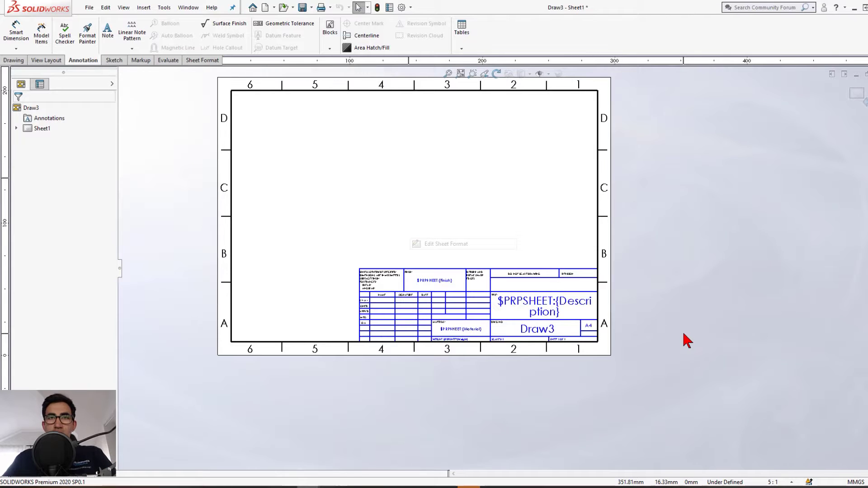
{"action": "left_click_drag", "start_coordinate": [209, 96], "coordinate": [822, 470]}
{"action": "key", "text": "Delete"}
{"action": "left_click_drag", "start_coordinate": [686, 102], "coordinate": [115, 461]}
Draw a corner rectangle about 45 mm high from the border's lower-right corner to the level of the 3/4 and A/B zone ticks.
{"action": "scroll", "coordinate": [453, 354], "scroll_direction": "down", "scroll_amount": 3}
{"action": "left_click", "coordinate": [17, 59]}
{"action": "left_click", "coordinate": [118, 62]}
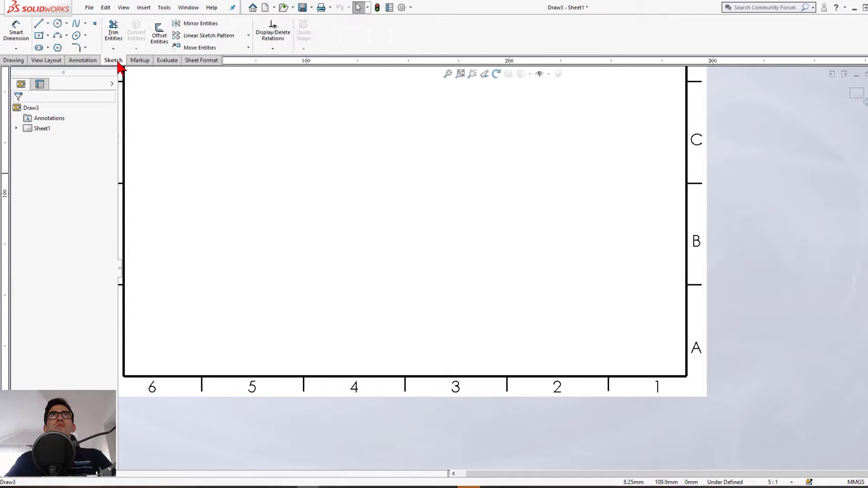
{"action": "left_click", "coordinate": [39, 36]}
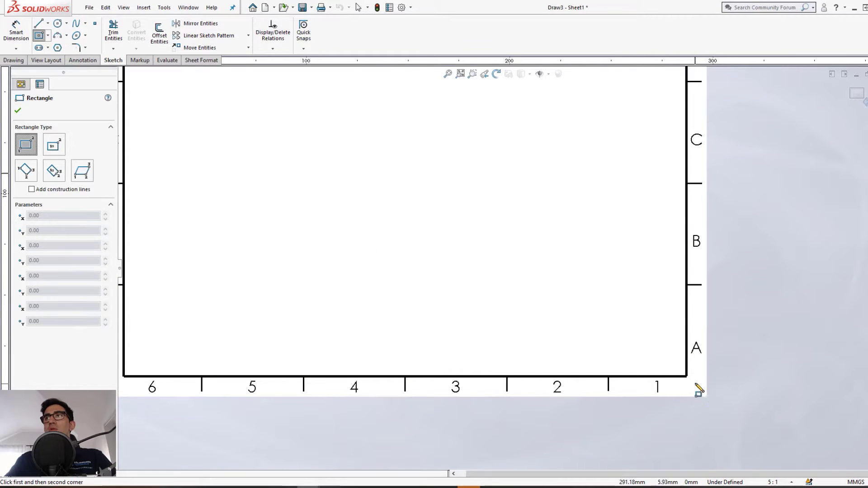
{"action": "left_click", "coordinate": [682, 372]}
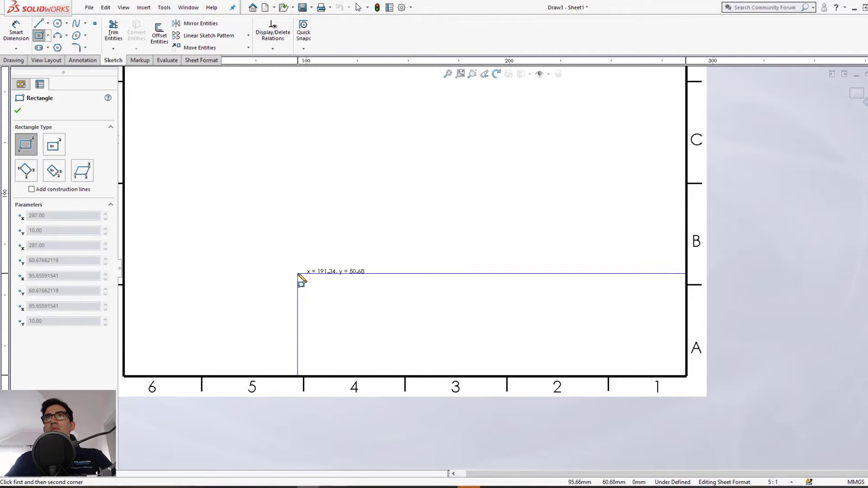
{"action": "left_click", "coordinate": [400, 280]}
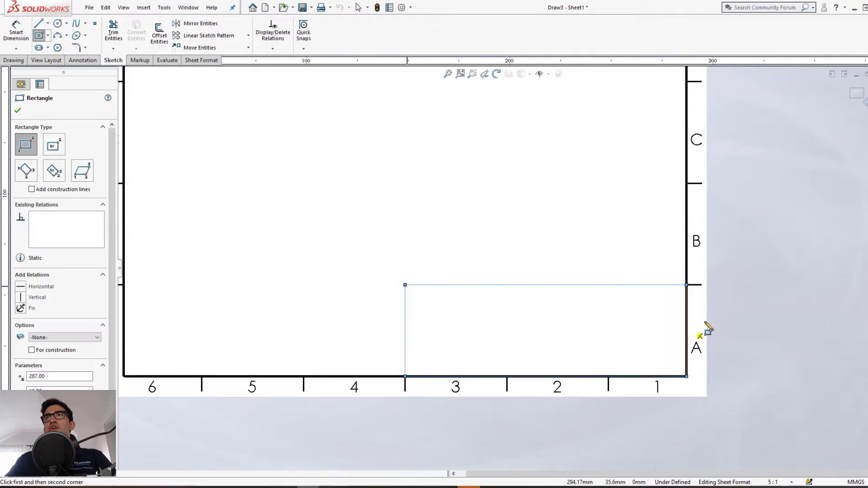
{"action": "key", "text": "Escape"}
{"action": "key", "text": "f"}
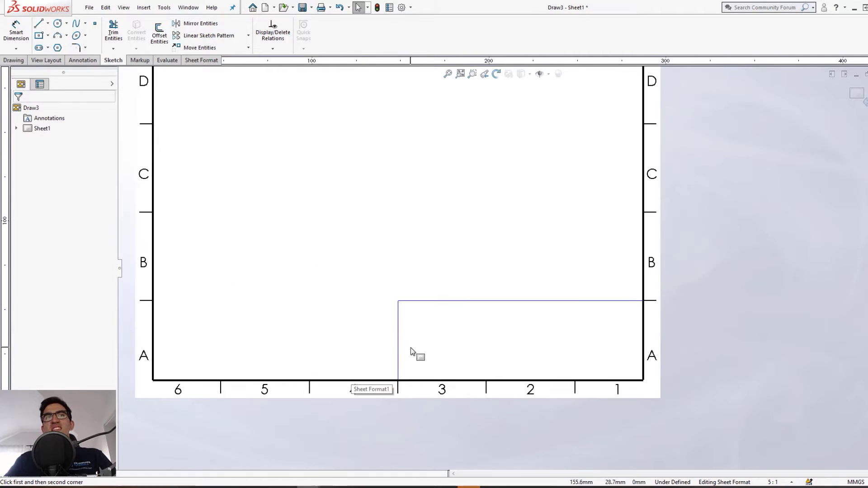
{"action": "scroll", "coordinate": [510, 281], "scroll_direction": "down", "scroll_amount": 3}
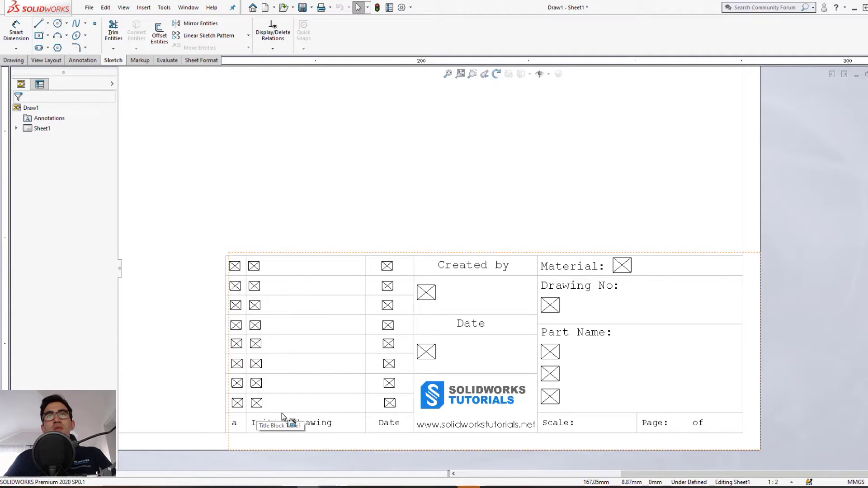
In the Draw1 example title block, fill in revision row b with the description "tolerance adjusted" and the date 07.
{"action": "double_click", "coordinate": [237, 404]}
{"action": "type", "text": "b"}
{"action": "left_click", "coordinate": [258, 405]}
{"action": "type", "text": "Toleranc"}
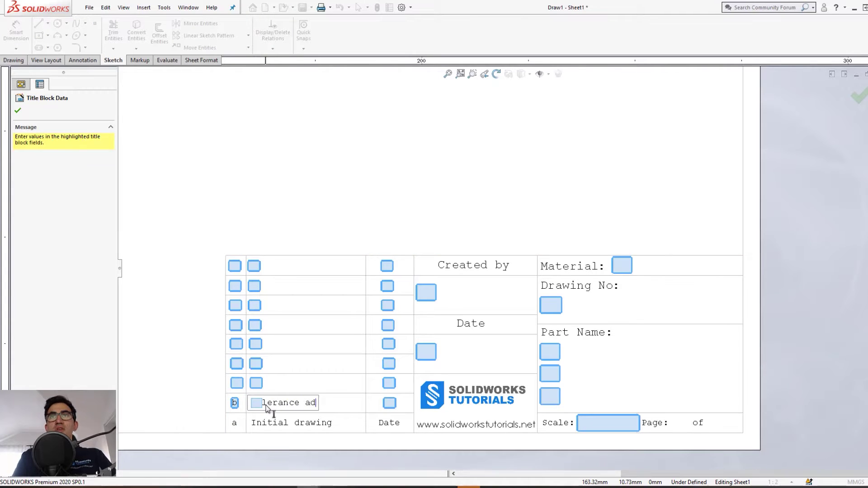
{"action": "key", "text": "Tab"}
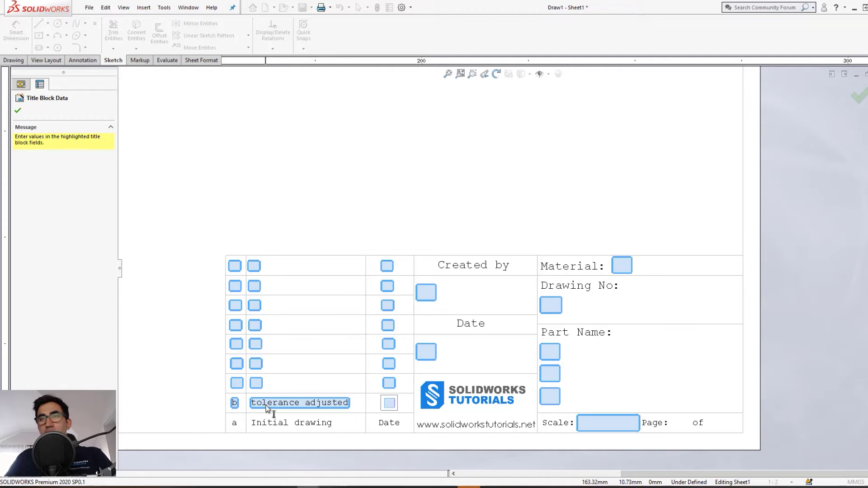
{"action": "type", "text": "07"}
Enter the author's name in the Created by field and "Stainless" as the material, and finish editing the example title block.
{"action": "left_click", "coordinate": [429, 298]}
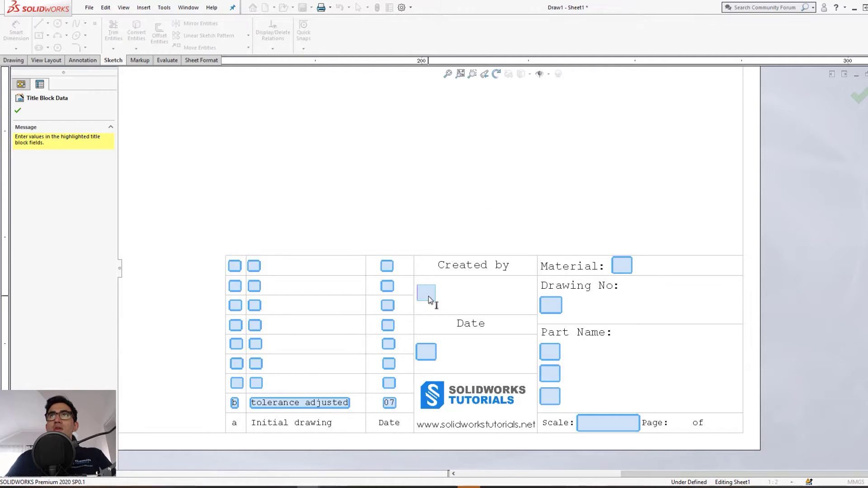
{"action": "left_click", "coordinate": [622, 267]}
{"action": "type", "text": "Stainless"}
{"action": "left_click", "coordinate": [671, 188]}
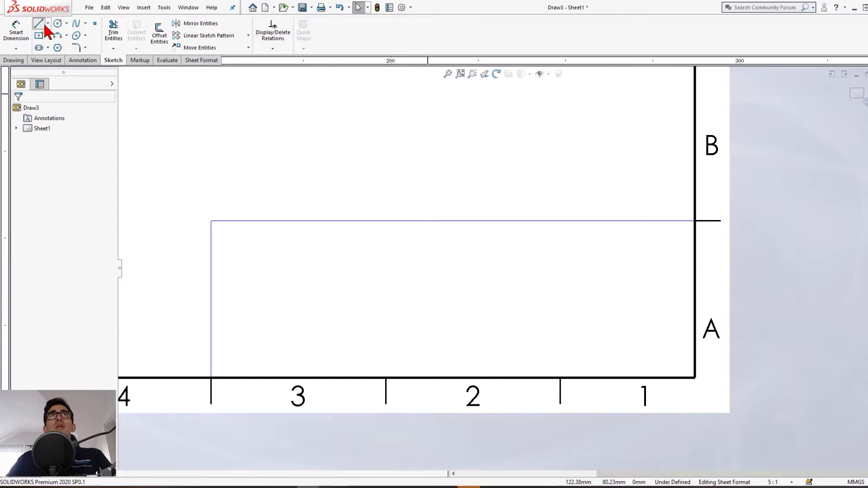
In Draw3, draw three full-height vertical lines in the title block's left part, forming a narrow revision, a wide description and a date column.
{"action": "left_click", "coordinate": [39, 23]}
{"action": "left_click", "coordinate": [361, 235]}
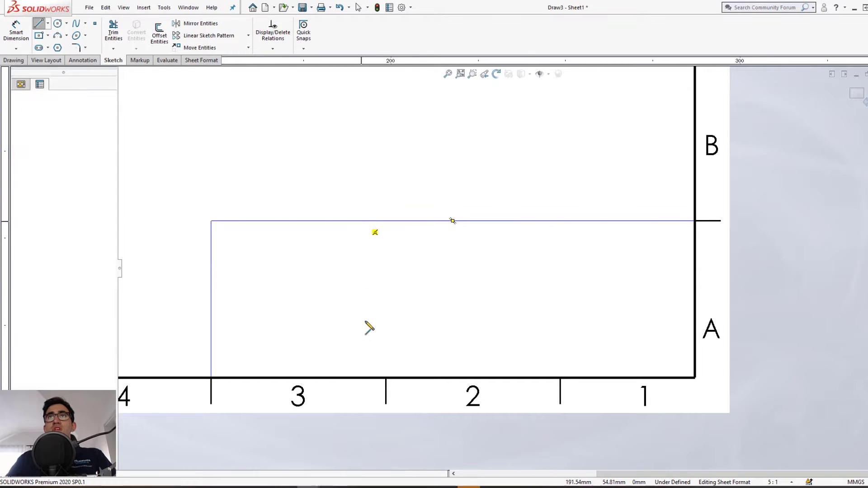
{"action": "left_click", "coordinate": [361, 376]}
{"action": "key", "text": "Escape"}
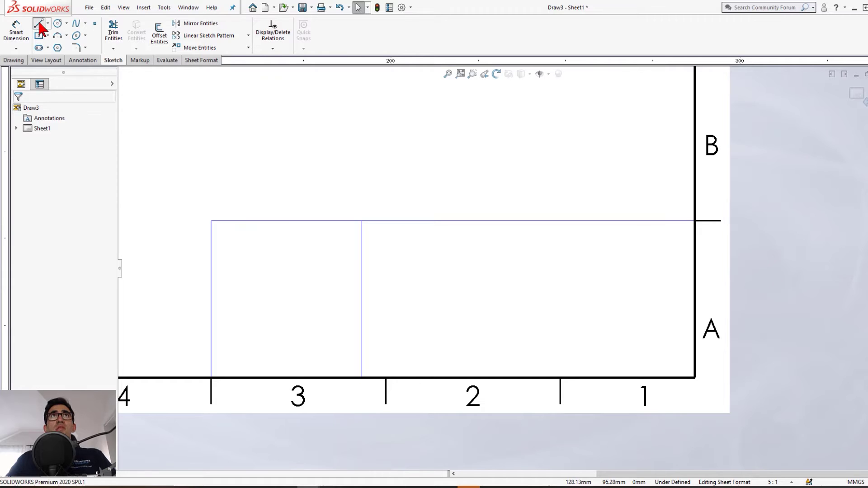
{"action": "left_click", "coordinate": [228, 221]}
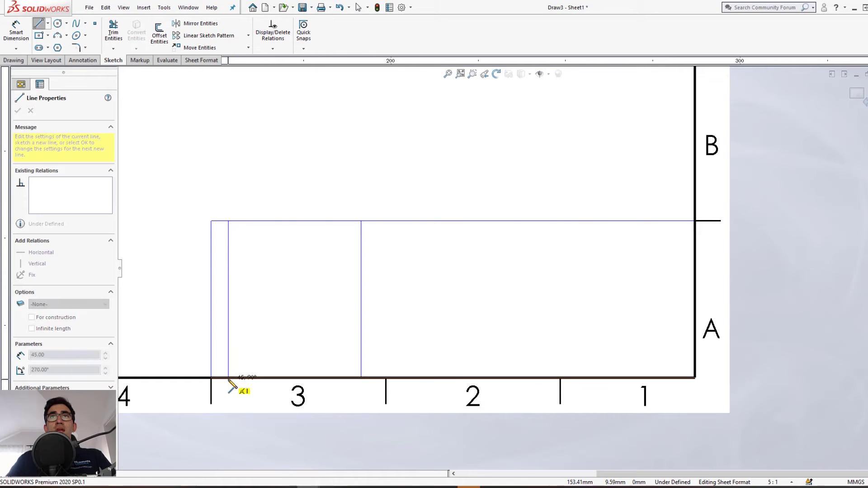
{"action": "left_click", "coordinate": [229, 379]}
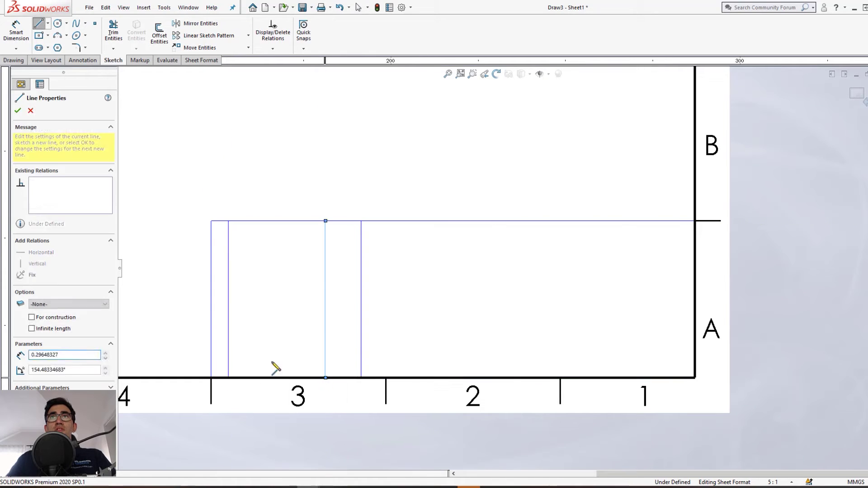
{"action": "key", "text": "Escape"}
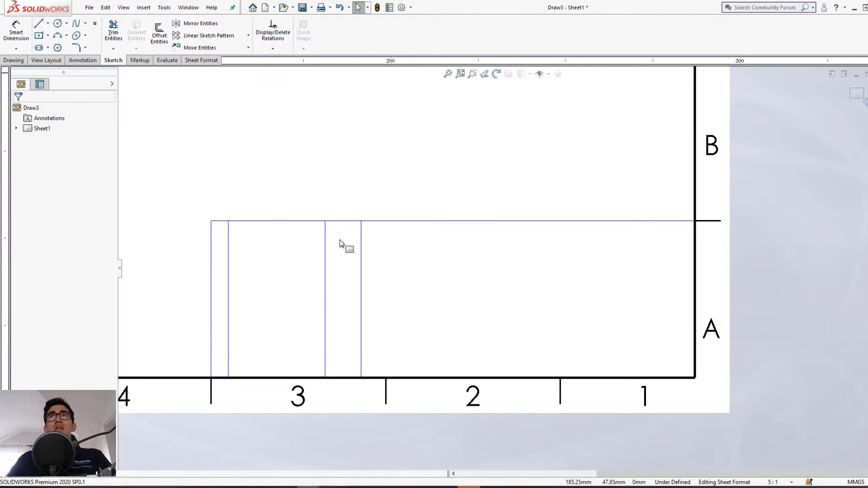
{"action": "left_click", "coordinate": [38, 23]}
{"action": "left_click", "coordinate": [361, 333]}
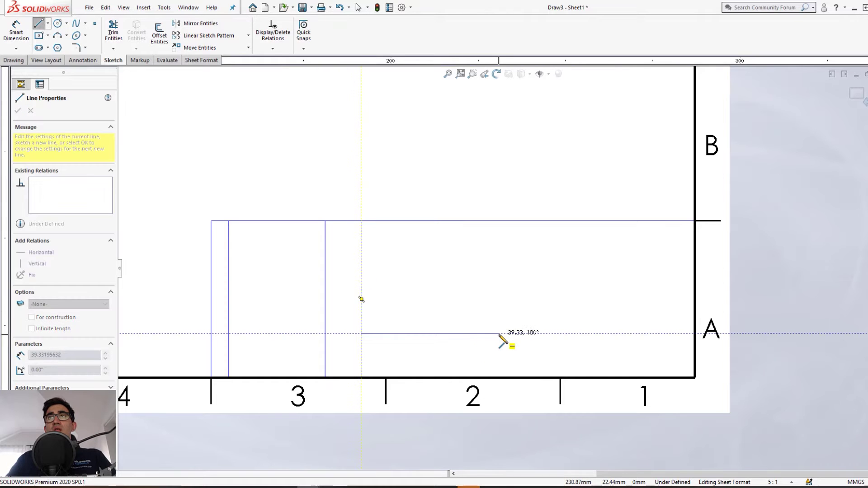
{"action": "key", "text": "Escape"}
Draw another full-height vertical line near the title block's middle, separating the middle column from the wide right column.
{"action": "key", "text": "l"}
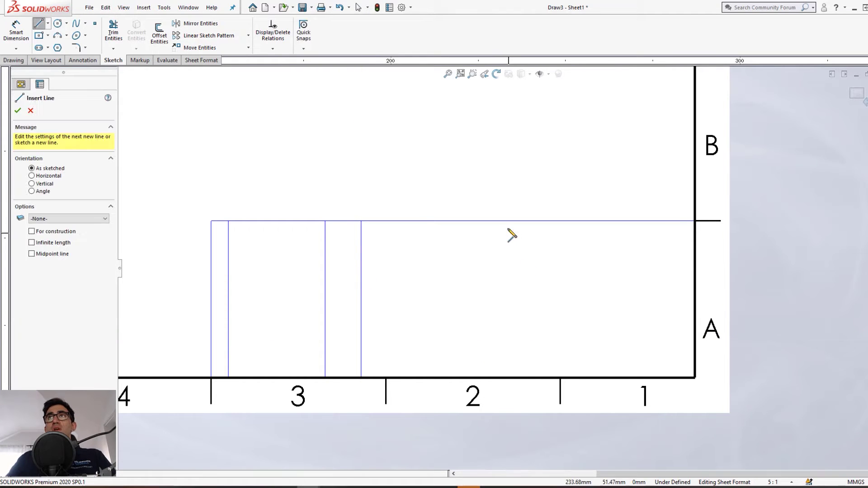
{"action": "left_click", "coordinate": [485, 221]}
{"action": "left_click", "coordinate": [484, 378]}
{"action": "key", "text": "Escape"}
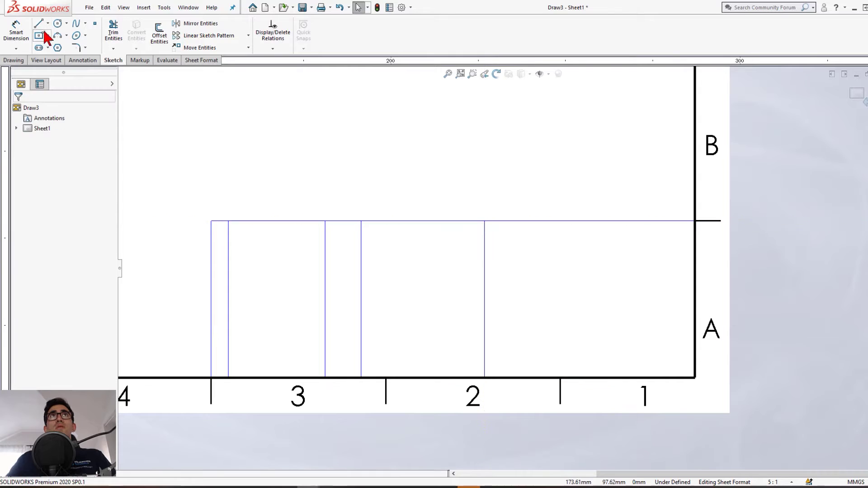
Draw two horizontal lines across the middle column, one in its lower third and one just below the title block's top edge.
{"action": "left_click", "coordinate": [38, 23]}
{"action": "left_click", "coordinate": [361, 333]}
{"action": "left_click", "coordinate": [484, 333]}
{"action": "key", "text": "Escape"}
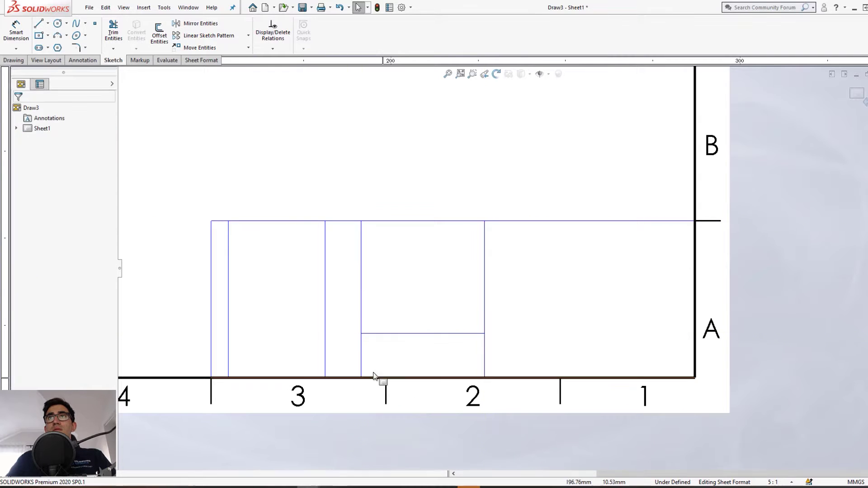
{"action": "left_click", "coordinate": [38, 23]}
{"action": "left_click", "coordinate": [361, 234]}
{"action": "left_click", "coordinate": [485, 235]}
{"action": "key", "text": "Escape"}
Draw two closely spaced horizontal lines across the middle column between its existing two, forming a second narrow row.
{"action": "key", "text": "l"}
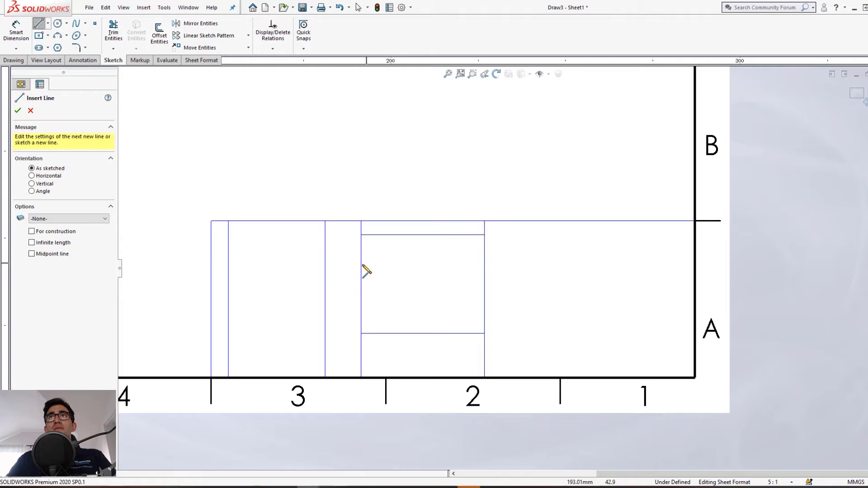
{"action": "left_click", "coordinate": [361, 267]}
{"action": "key", "text": "Escape"}
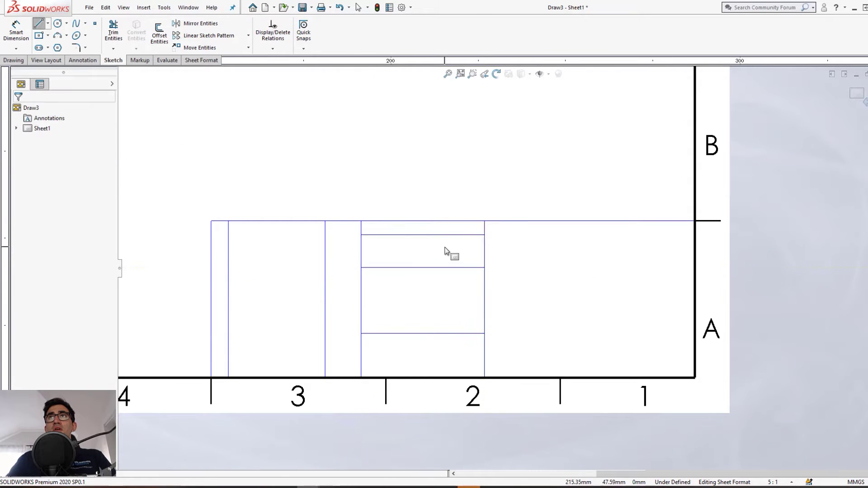
{"action": "key", "text": "Return"}
{"action": "left_click", "coordinate": [361, 279]}
{"action": "left_click", "coordinate": [484, 279]}
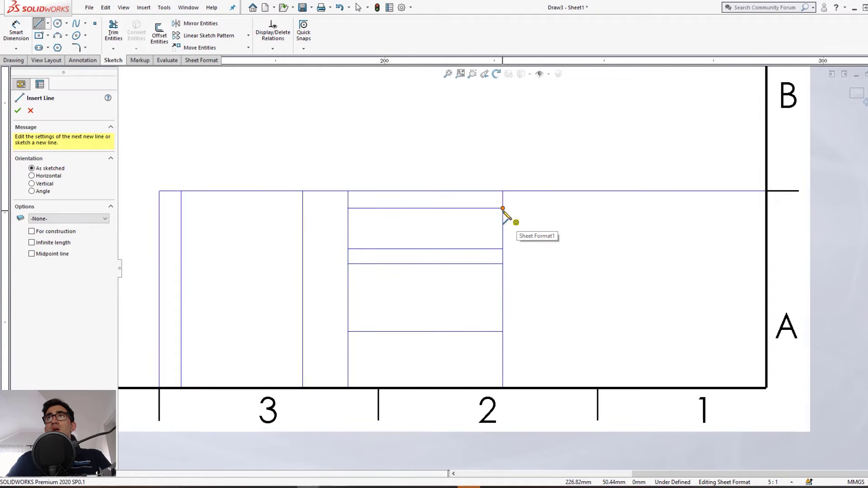
Draw two horizontal lines across the right column to the border, continuing the middle column's first and third horizontal lines.
{"action": "left_click", "coordinate": [503, 208]}
{"action": "left_click", "coordinate": [766, 208]}
{"action": "key", "text": "Escape"}
{"action": "key", "text": "Return"}
{"action": "left_click", "coordinate": [503, 264]}
{"action": "double_click", "coordinate": [765, 263]}
{"action": "key", "text": "Escape"}
Add two lower horizontal lines about 59 mm long across the right column, and delete the one continuing the middle column's lowest line.
{"action": "left_click", "coordinate": [38, 23]}
{"action": "left_click", "coordinate": [503, 332]}
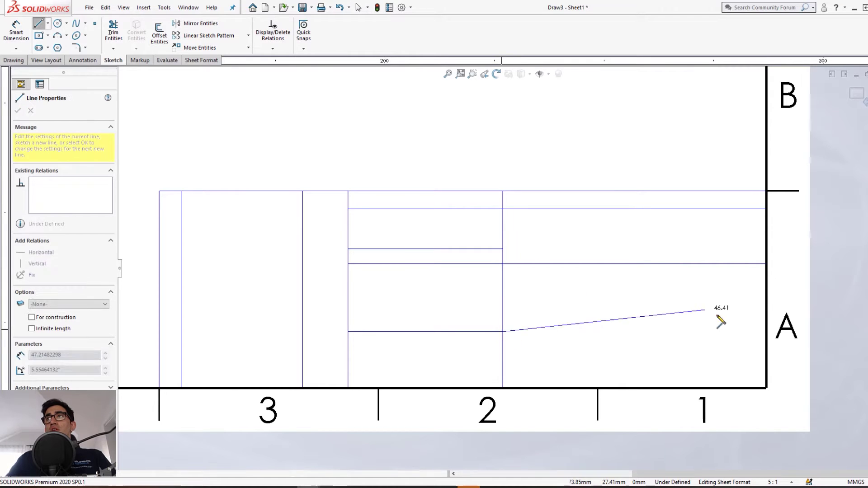
{"action": "double_click", "coordinate": [765, 331]}
{"action": "left_click", "coordinate": [503, 371]}
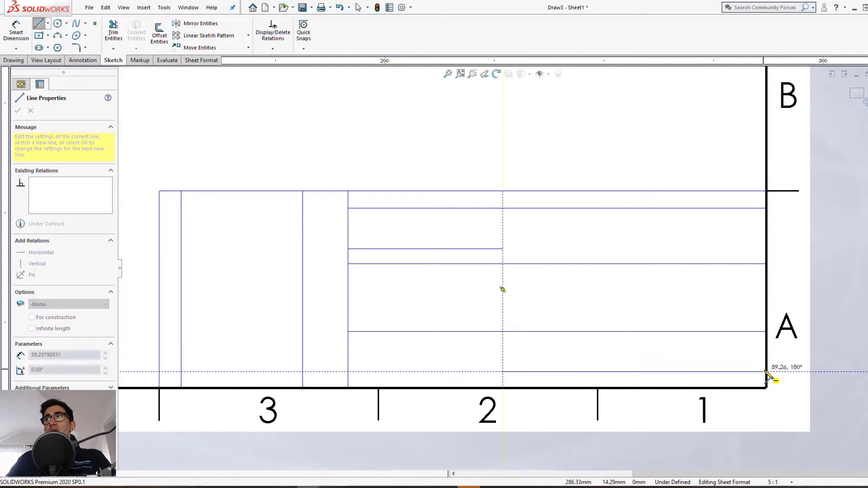
{"action": "double_click", "coordinate": [765, 371]}
{"action": "key", "text": "Escape"}
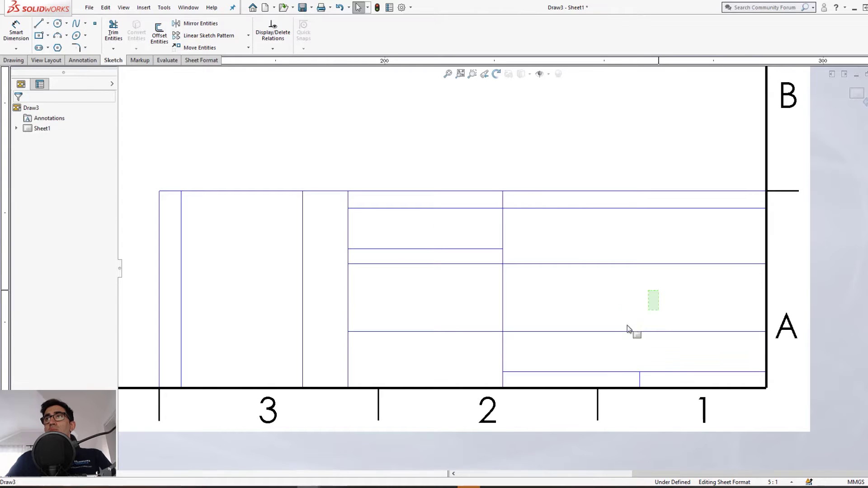
{"action": "left_click", "coordinate": [627, 332]}
{"action": "key", "text": "Delete"}
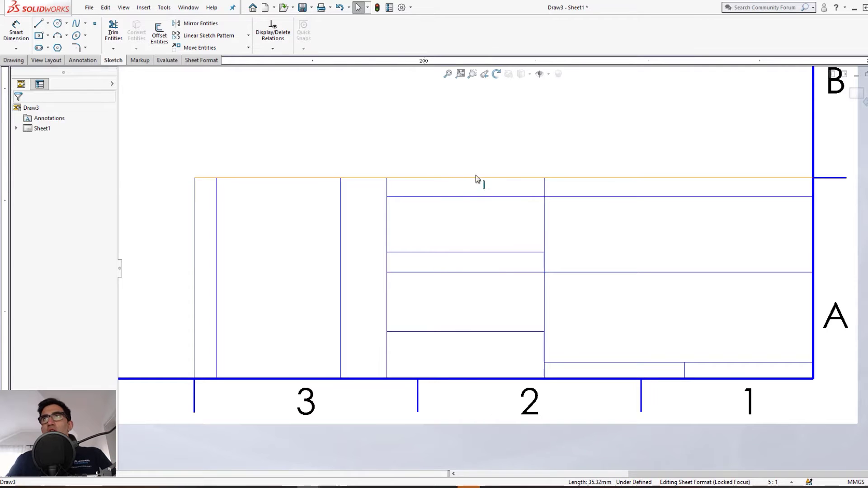
Draw a vertical centerline across each narrow row of the middle column, about 4 mm long in the top row.
{"action": "left_click", "coordinate": [48, 23]}
{"action": "left_click", "coordinate": [57, 51]}
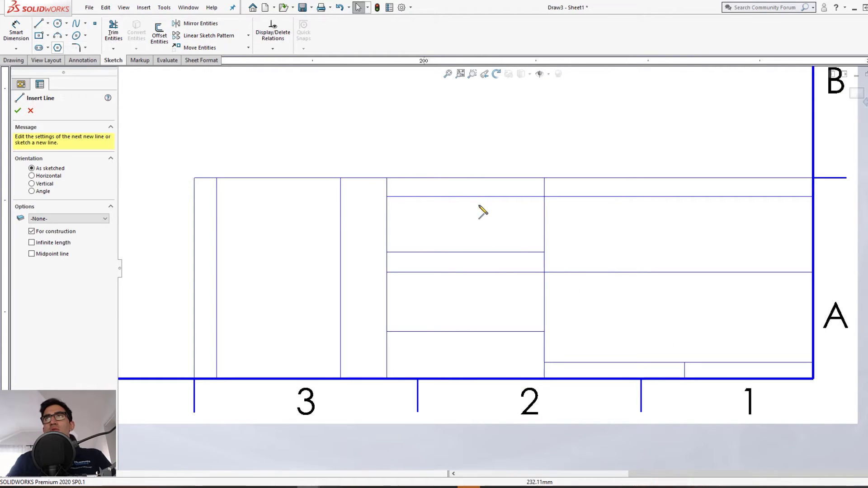
{"action": "left_click", "coordinate": [461, 178]}
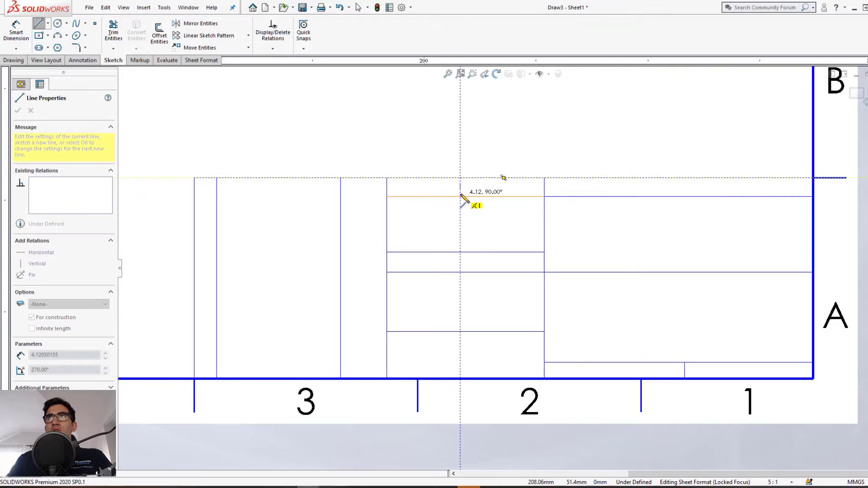
{"action": "left_click", "coordinate": [461, 196]}
{"action": "key", "text": "Escape"}
{"action": "key", "text": "Escape"}
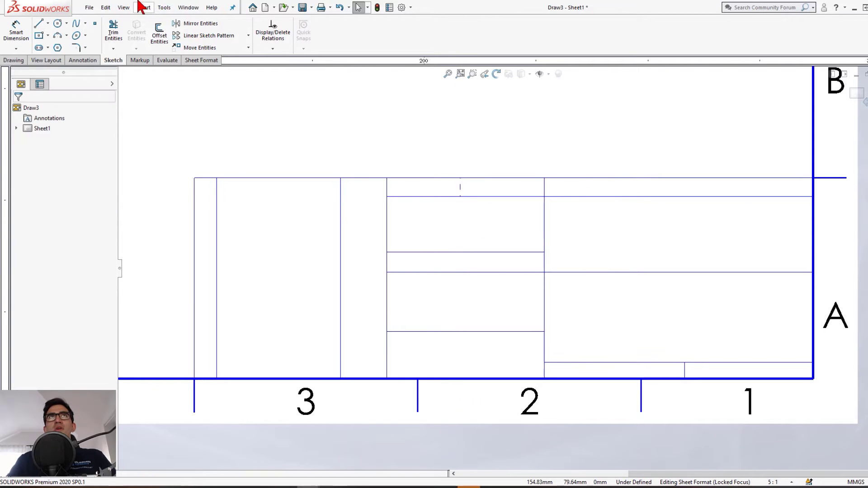
{"action": "left_click", "coordinate": [47, 23]}
{"action": "left_click", "coordinate": [54, 47]}
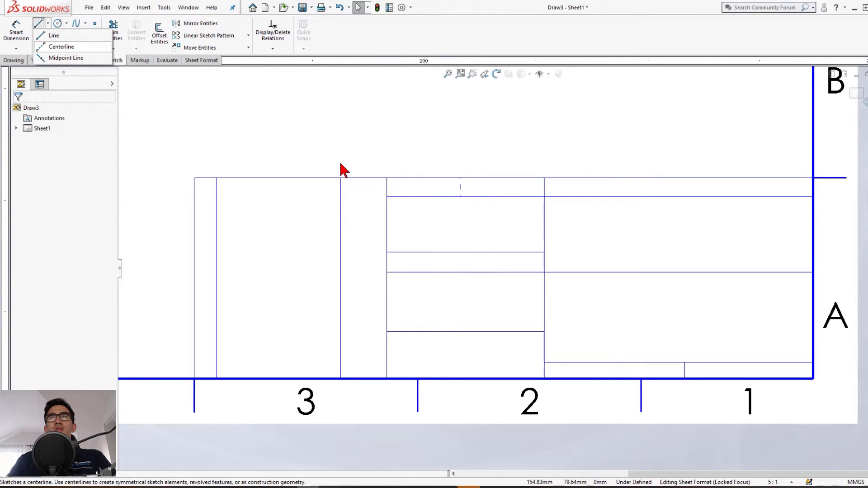
{"action": "left_click", "coordinate": [461, 252]}
{"action": "left_click", "coordinate": [460, 272]}
{"action": "key", "text": "Escape"}
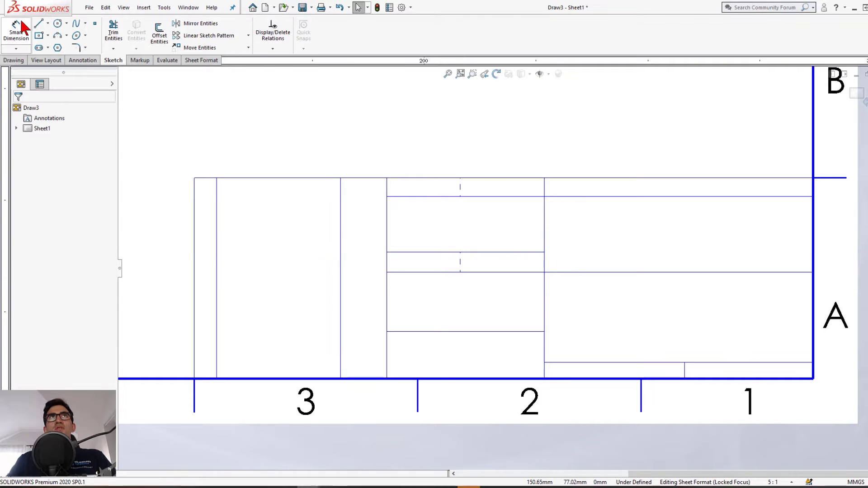
Draw a vertical centerline across each of the two taller rows of the middle column, below the narrow rows.
{"action": "left_click", "coordinate": [48, 23]}
{"action": "left_click", "coordinate": [54, 47]}
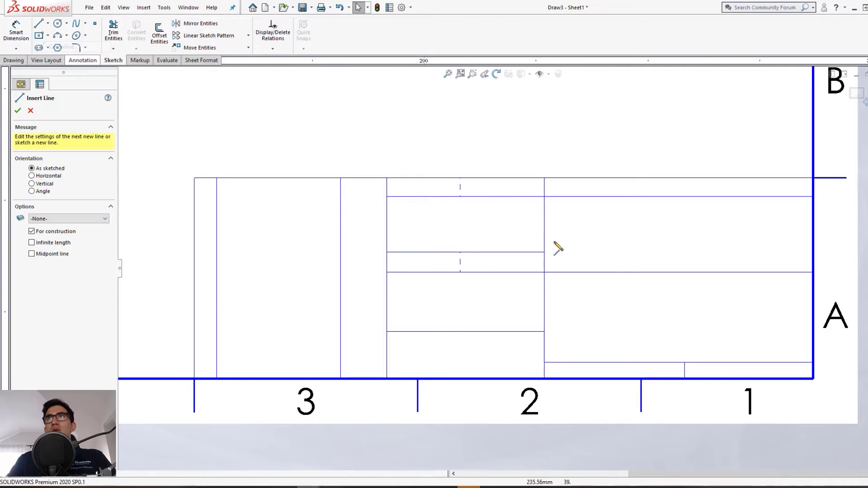
{"action": "left_click", "coordinate": [504, 196]}
{"action": "left_click", "coordinate": [505, 252]}
{"action": "key", "text": "Escape"}
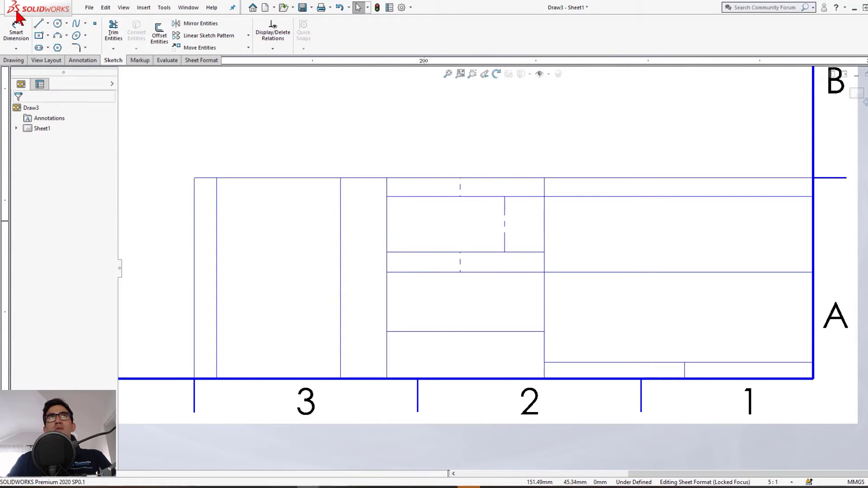
{"action": "left_click", "coordinate": [48, 23]}
{"action": "left_click", "coordinate": [54, 47]}
{"action": "left_click", "coordinate": [505, 252]}
{"action": "left_click", "coordinate": [505, 332]}
{"action": "key", "text": "Escape"}
Apply an Equal relation to the two longer centerlines in the middle column's taller rows.
{"action": "left_click_drag", "start_coordinate": [527, 288], "coordinate": [474, 310]}
{"action": "left_click", "coordinate": [505, 235], "text": "ctrl"}
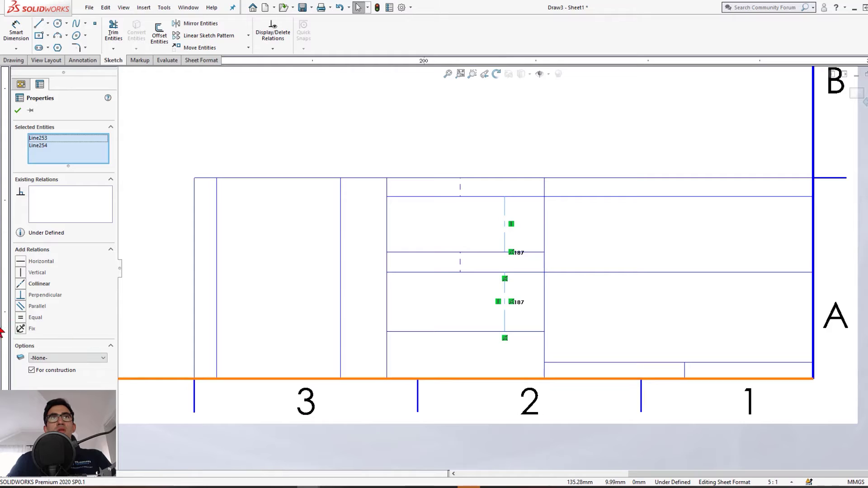
{"action": "left_click", "coordinate": [24, 318]}
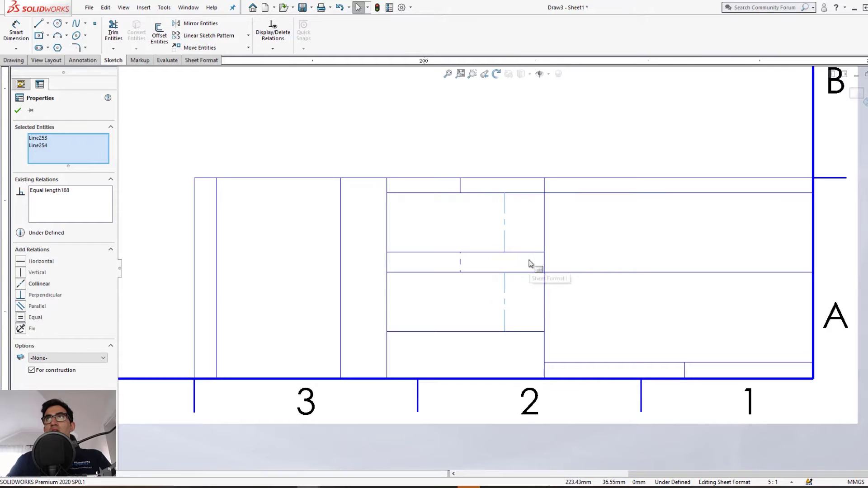
{"action": "key", "text": "Escape"}
Make the two short centerlines in the narrow rows equal and move the middle column's row lines to adjust the row heights.
{"action": "mouse_move", "coordinate": [513, 193]}
{"action": "left_mouse_down"}
{"action": "mouse_move", "coordinate": [520, 217]}
{"action": "mouse_move", "coordinate": [519, 203]}
{"action": "left_mouse_up"}
{"action": "left_click", "coordinate": [470, 268]}
{"action": "left_click", "coordinate": [460, 267], "text": "ctrl"}
{"action": "left_click", "coordinate": [32, 318]}
{"action": "mouse_move", "coordinate": [519, 188]}
{"action": "left_mouse_down"}
{"action": "mouse_move", "coordinate": [523, 218]}
{"action": "mouse_move", "coordinate": [519, 178]}
{"action": "mouse_move", "coordinate": [520, 227]}
{"action": "mouse_move", "coordinate": [520, 216]}
{"action": "left_mouse_up"}
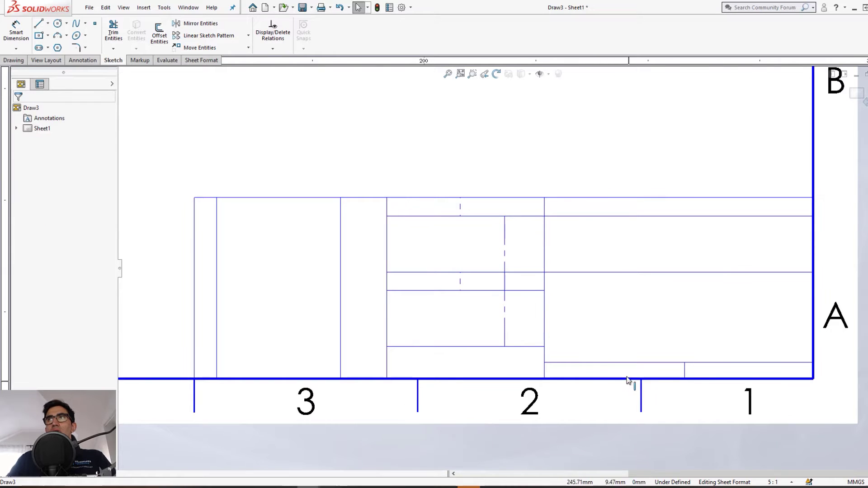
Make the short vertical line in the right column's bottom row equal to the centerline in the middle column's lower narrow row.
{"action": "left_click", "coordinate": [685, 374]}
{"action": "left_click", "coordinate": [461, 283], "text": "ctrl"}
{"action": "left_click", "coordinate": [21, 318]}
{"action": "left_click", "coordinate": [449, 223]}
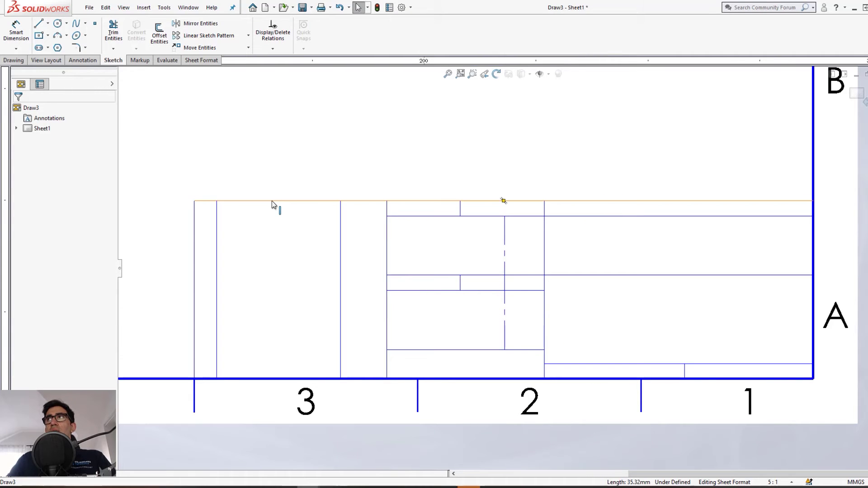
Move the title block's top border line down slightly.
{"action": "left_click", "coordinate": [272, 201]}
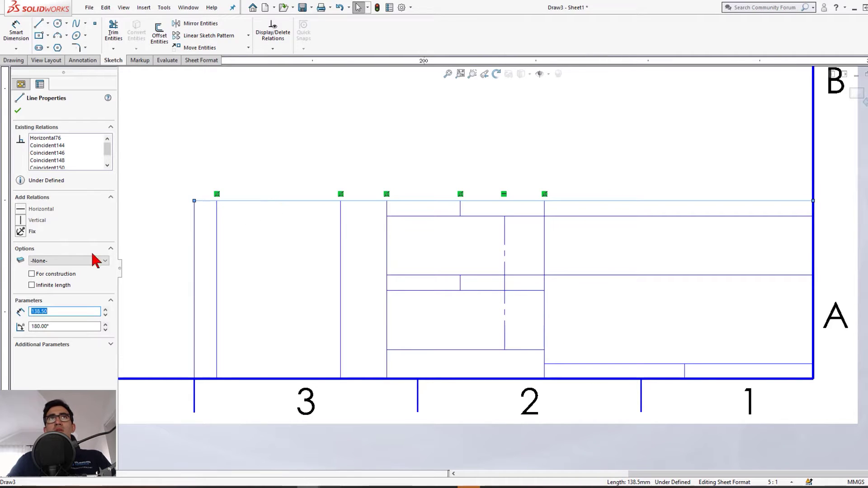
{"action": "left_click", "coordinate": [259, 152]}
{"action": "left_click", "coordinate": [194, 237]}
{"action": "left_click", "coordinate": [173, 269]}
{"action": "scroll", "coordinate": [504, 276], "scroll_direction": "up", "scroll_amount": 2}
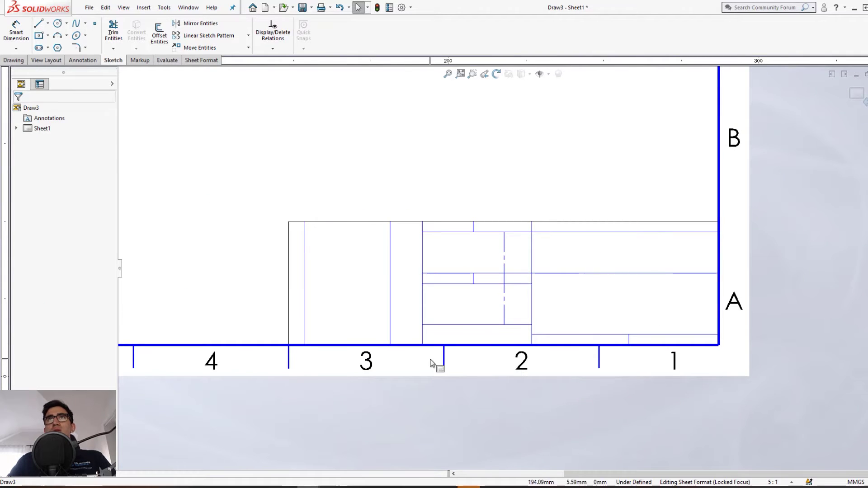
Draw six stacked corner rectangles across the full width of the left column, starting at the bottom border, as table rows.
{"action": "scroll", "coordinate": [406, 349], "scroll_direction": "down", "scroll_amount": 2}
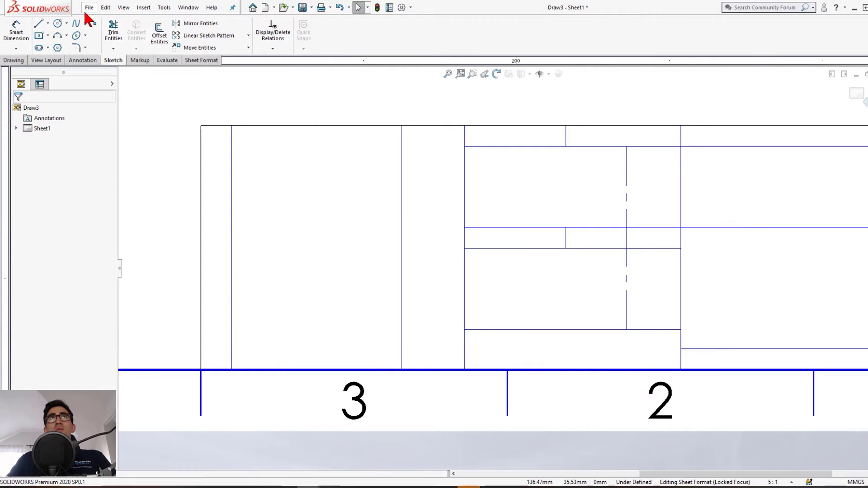
{"action": "left_click", "coordinate": [44, 37]}
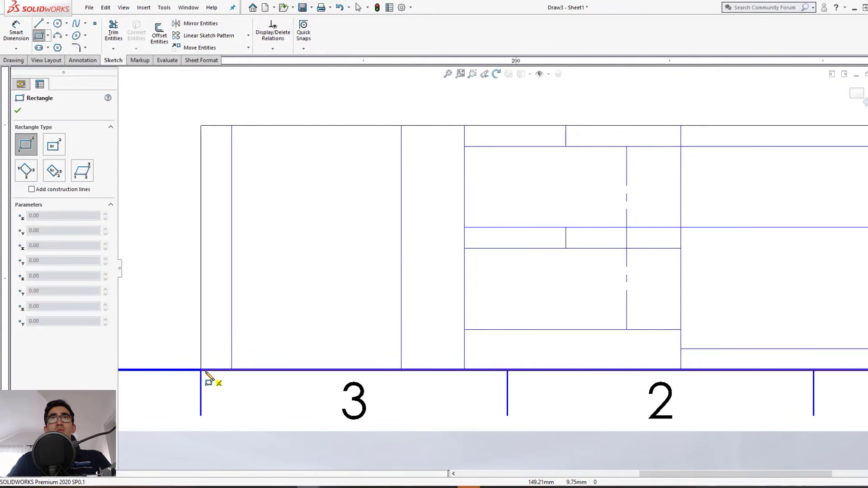
{"action": "left_click", "coordinate": [200, 370]}
{"action": "left_click", "coordinate": [465, 337]}
{"action": "left_click", "coordinate": [465, 338]}
{"action": "left_click", "coordinate": [201, 299]}
{"action": "left_click", "coordinate": [201, 298]}
{"action": "left_click", "coordinate": [465, 263]}
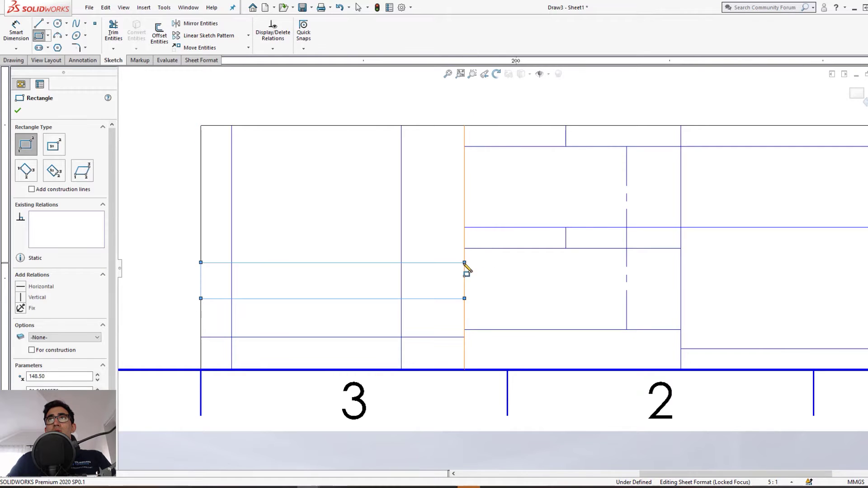
{"action": "left_click", "coordinate": [201, 233]}
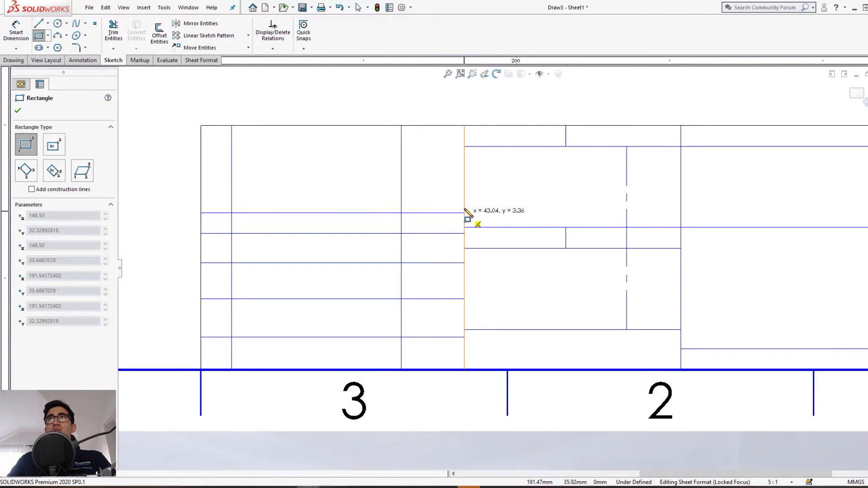
{"action": "left_click", "coordinate": [465, 208]}
{"action": "left_click", "coordinate": [465, 209]}
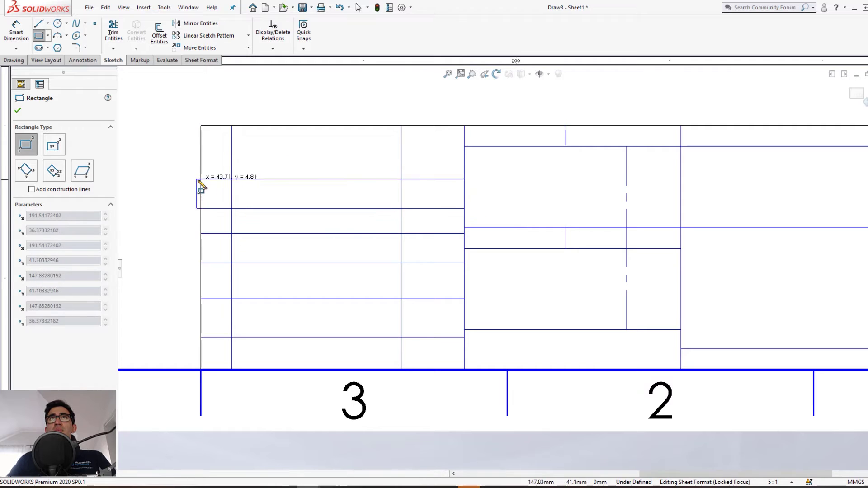
{"action": "left_click", "coordinate": [201, 180]}
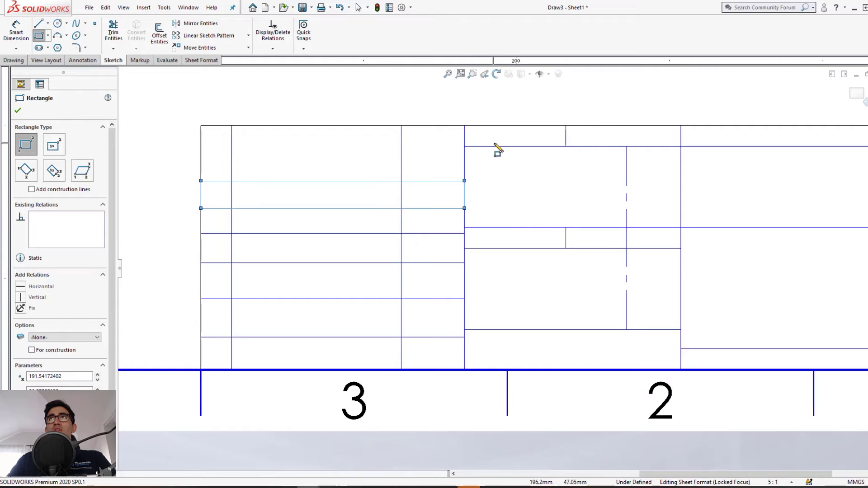
{"action": "left_click", "coordinate": [465, 180]}
{"action": "left_click", "coordinate": [201, 147]}
{"action": "key", "text": "Escape"}
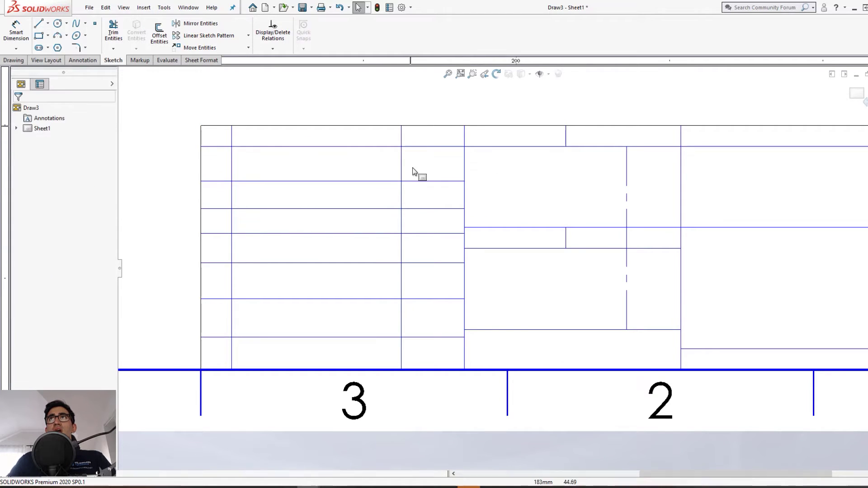
{"action": "key", "text": "ctrl+z"}
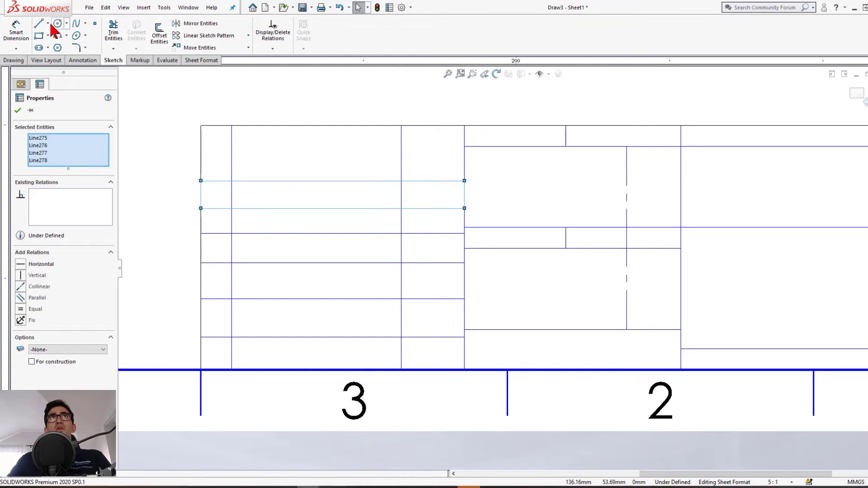
Draw a seventh corner rectangle on top of the stack in the left column, leaving one row free beneath the top border.
{"action": "left_click", "coordinate": [39, 35]}
{"action": "left_click", "coordinate": [464, 180]}
{"action": "left_click", "coordinate": [201, 153]}
{"action": "key", "text": "Escape"}
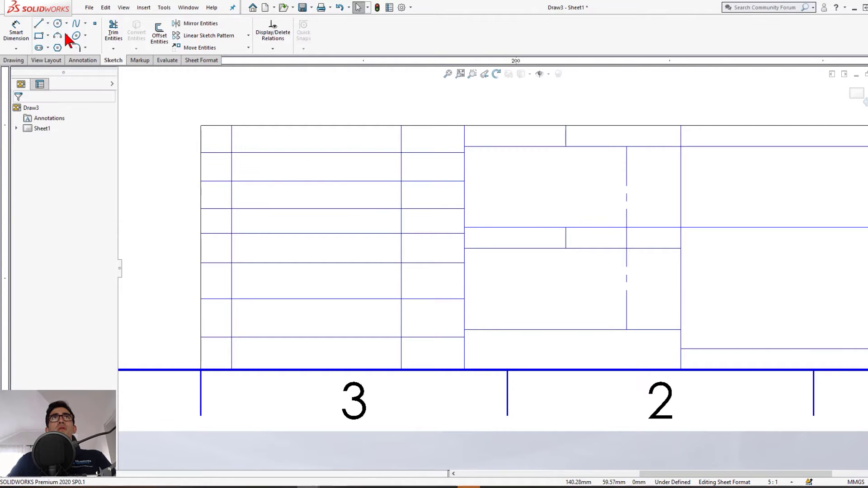
Draw a chain of vertical centerlines down the left column, with one segment across each row.
{"action": "left_click", "coordinate": [48, 23]}
{"action": "left_click", "coordinate": [53, 37]}
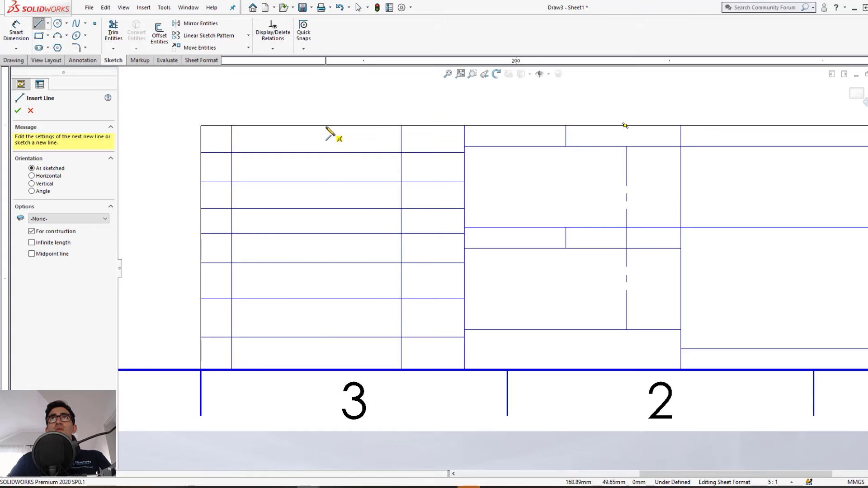
{"action": "left_click", "coordinate": [326, 126]}
{"action": "left_click", "coordinate": [326, 152]}
{"action": "left_click", "coordinate": [326, 181]}
{"action": "left_click", "coordinate": [326, 208]}
{"action": "left_click", "coordinate": [326, 233]}
{"action": "left_click", "coordinate": [326, 263]}
{"action": "left_click", "coordinate": [325, 298]}
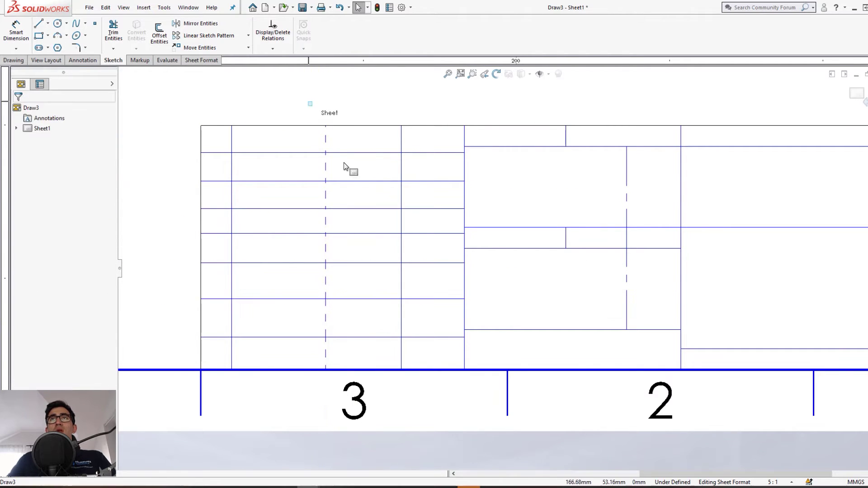
Apply an Equal relation to the eight centerline segments in the left column to space its rows evenly.
{"action": "left_click_drag", "start_coordinate": [308, 102], "coordinate": [337, 407]}
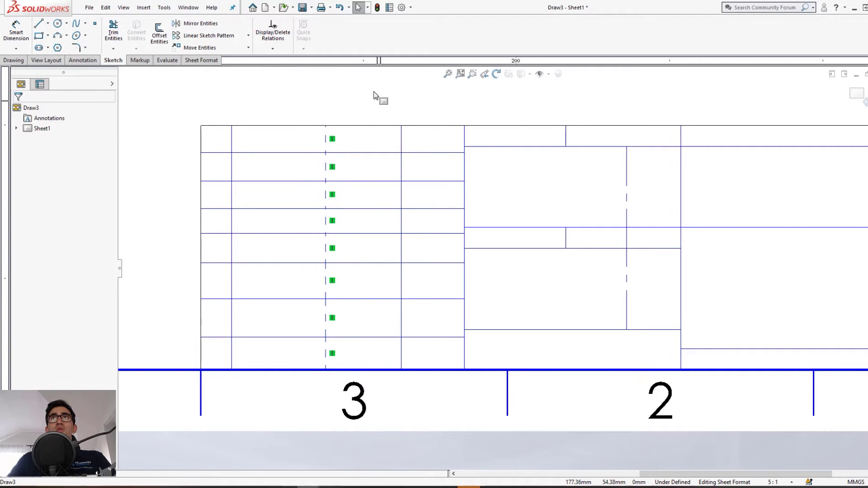
{"action": "left_click_drag", "start_coordinate": [381, 89], "coordinate": [303, 348]}
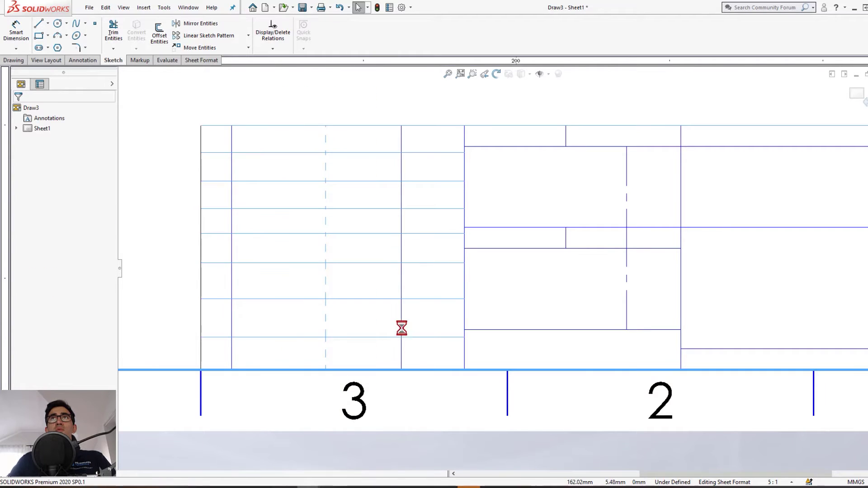
{"action": "left_click", "coordinate": [405, 77]}
{"action": "left_click_drag", "start_coordinate": [296, 98], "coordinate": [337, 409]}
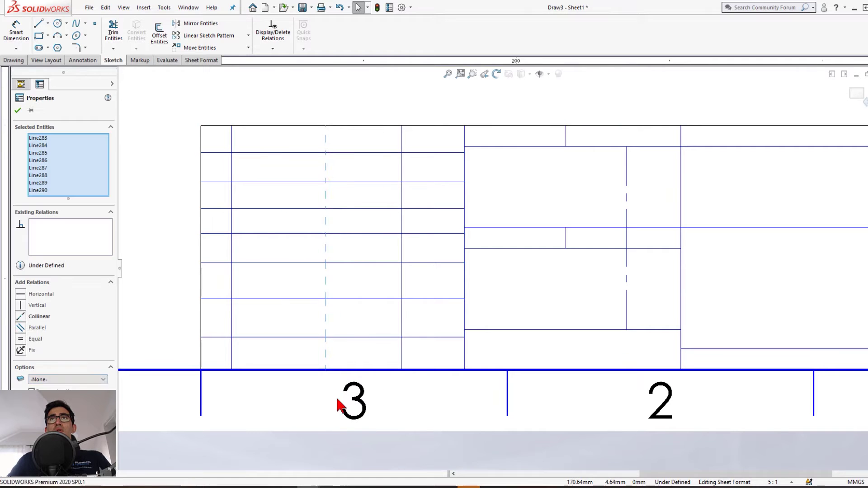
{"action": "left_click", "coordinate": [22, 339]}
{"action": "left_click", "coordinate": [327, 396]}
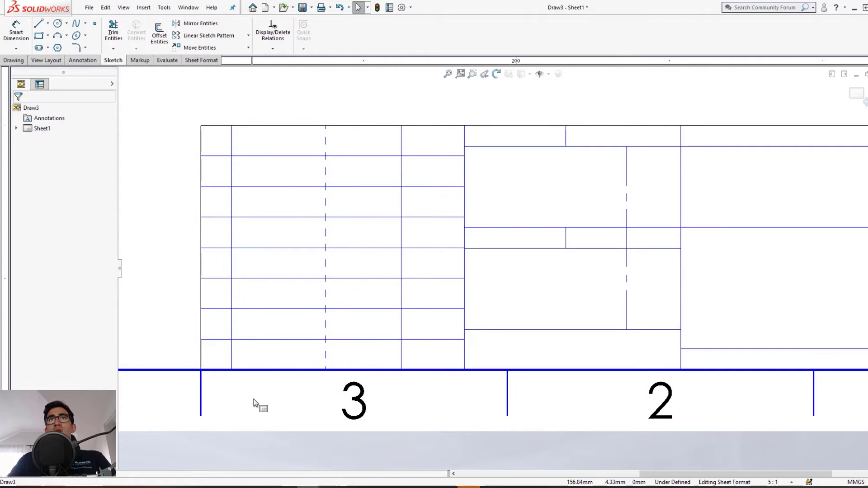
Delete the construction centerlines from the rows of the left and middle columns.
{"action": "left_click_drag", "start_coordinate": [302, 100], "coordinate": [338, 382]}
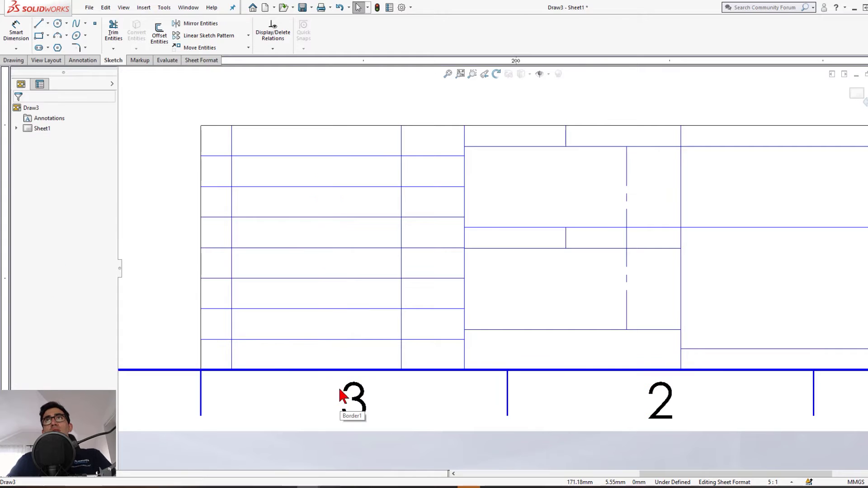
{"action": "scroll", "coordinate": [452, 278], "scroll_direction": "up", "scroll_amount": 5}
{"action": "scroll", "coordinate": [508, 324], "scroll_direction": "down", "scroll_amount": 3}
{"action": "scroll", "coordinate": [382, 270], "scroll_direction": "up", "scroll_amount": 2}
{"action": "scroll", "coordinate": [496, 334], "scroll_direction": "down", "scroll_amount": 4}
{"action": "left_click", "coordinate": [484, 260]}
{"action": "key", "text": "Delete"}
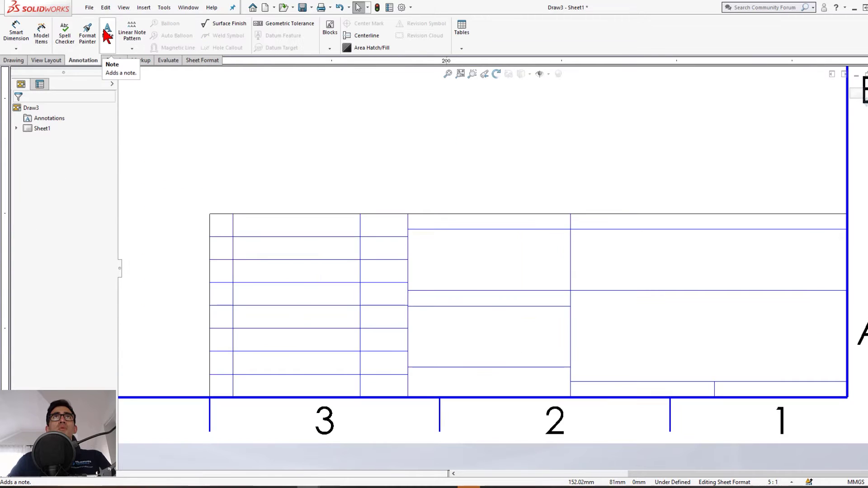
Add a note reading "Created By:" and move it onto the middle column's top narrow row.
{"action": "left_click", "coordinate": [107, 35]}
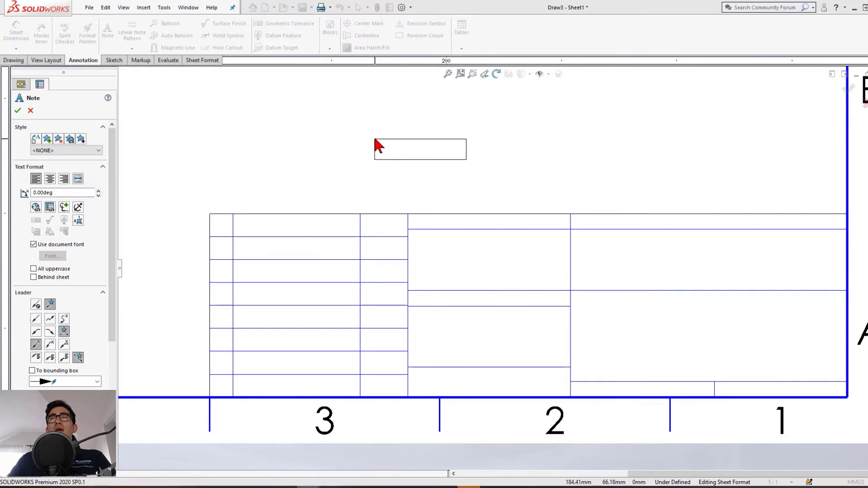
{"action": "left_click", "coordinate": [372, 136]}
{"action": "type", "text": "a"}
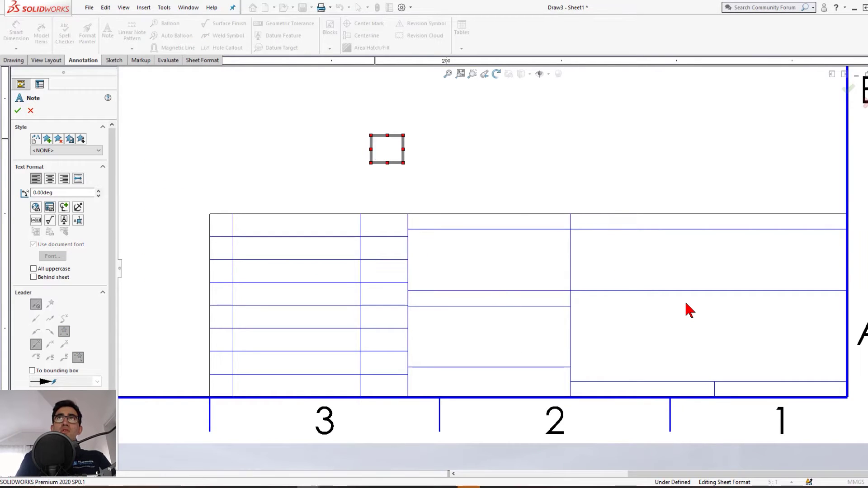
{"action": "type", "text": "Created By:"}
{"action": "key", "text": "Escape"}
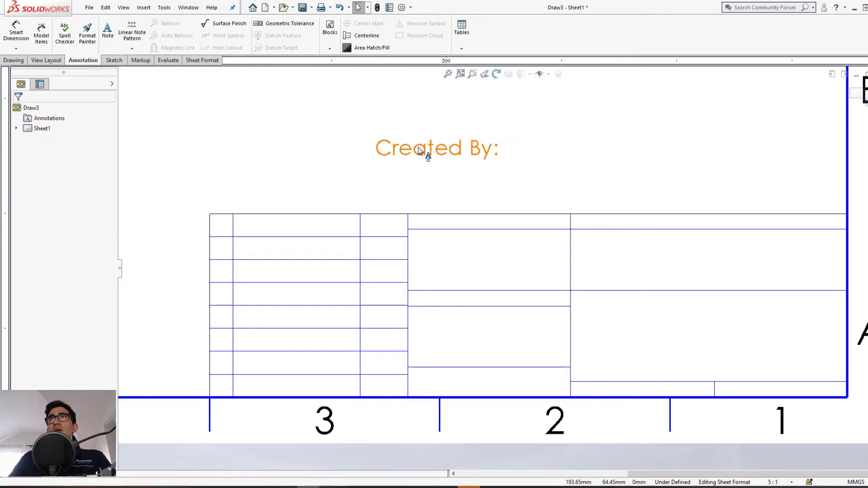
{"action": "left_click_drag", "start_coordinate": [423, 155], "coordinate": [488, 205]}
Set the "Created By:" note's font to Ebrima and its size to 9.
{"action": "double_click", "coordinate": [475, 223]}
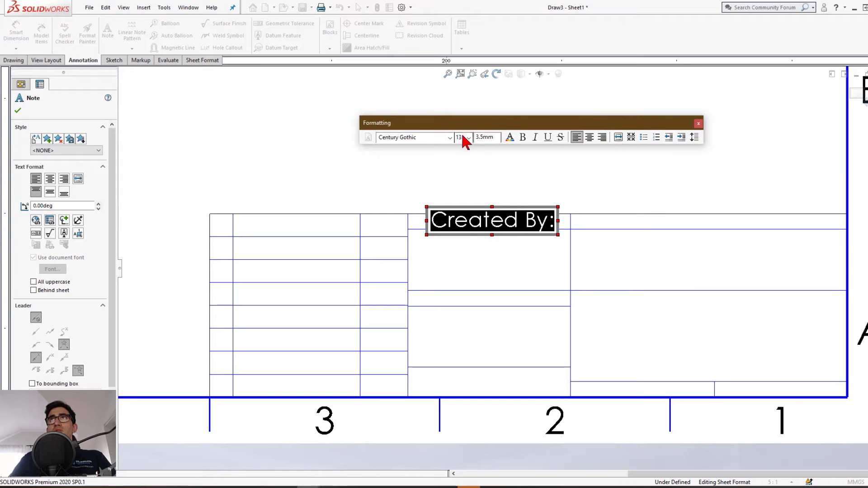
{"action": "left_click", "coordinate": [467, 138]}
{"action": "left_click", "coordinate": [470, 155]}
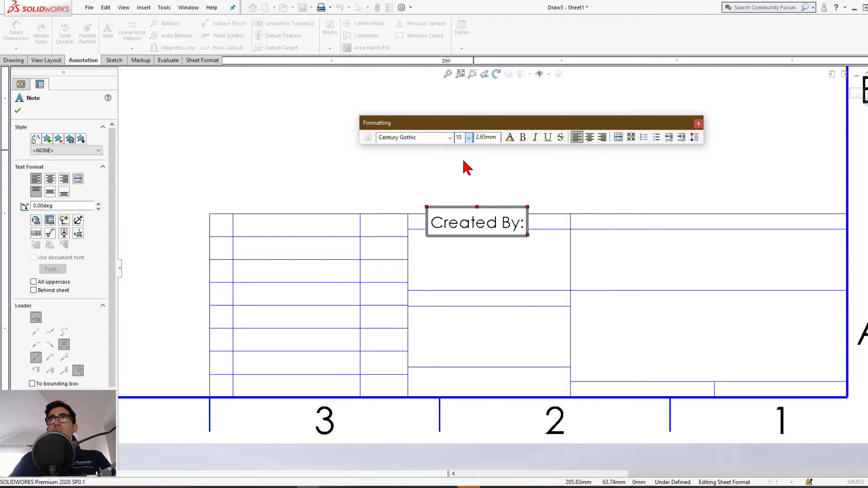
{"action": "left_click", "coordinate": [450, 137]}
{"action": "left_click", "coordinate": [416, 245]}
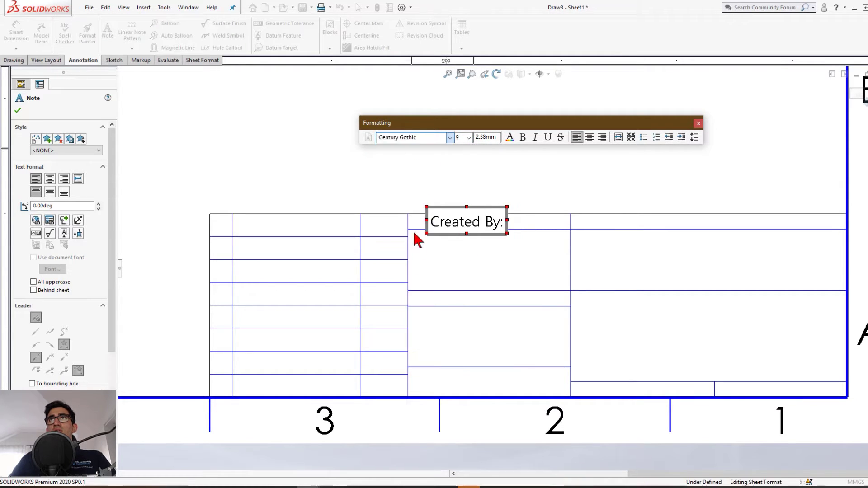
{"action": "left_click", "coordinate": [417, 233]}
Reduce the "Created By:" note's text size further to fit within the narrow row.
{"action": "left_click", "coordinate": [491, 220]}
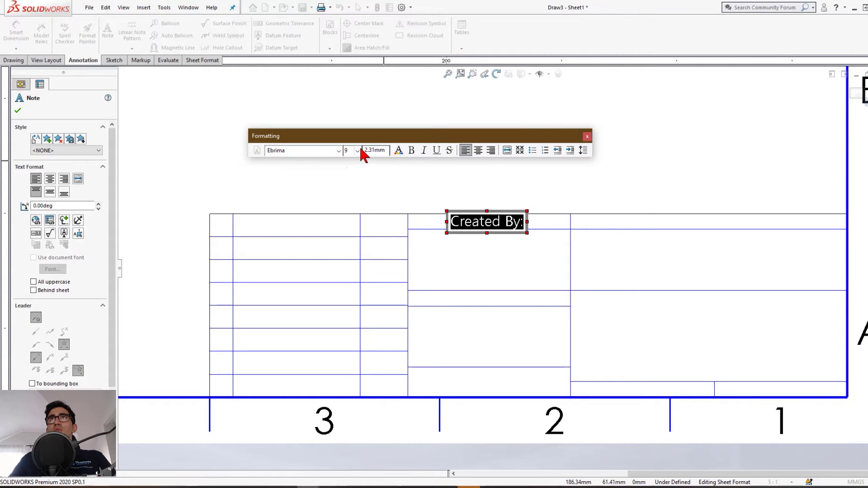
{"action": "left_click", "coordinate": [357, 151]}
{"action": "left_click", "coordinate": [354, 164]}
{"action": "left_click", "coordinate": [526, 239]}
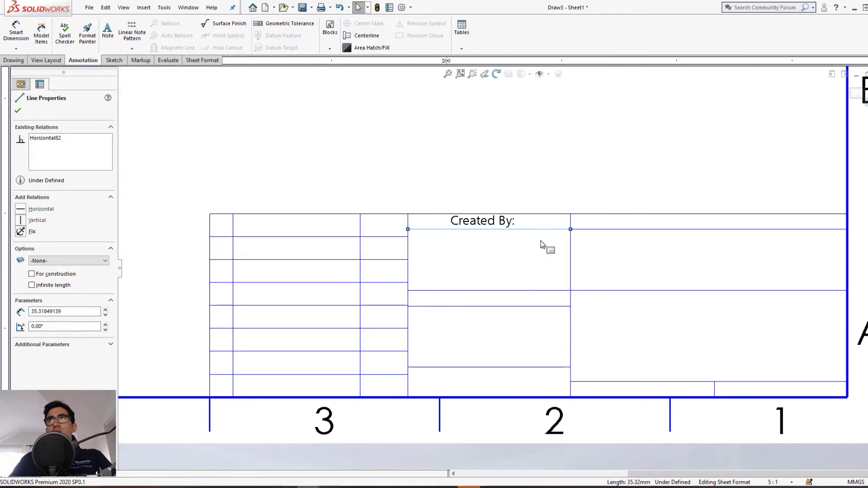
Position the "Created By:" note near the centre of the middle column's top narrow row.
{"action": "scroll", "coordinate": [520, 271], "scroll_direction": "up", "scroll_amount": 3}
{"action": "scroll", "coordinate": [519, 264], "scroll_direction": "down", "scroll_amount": 1}
{"action": "scroll", "coordinate": [493, 266], "scroll_direction": "down", "scroll_amount": 6}
{"action": "left_click_drag", "start_coordinate": [496, 182], "coordinate": [497, 176]}
{"action": "middle_click_drag", "start_coordinate": [465, 182], "coordinate": [407, 119]}
{"action": "left_click_drag", "start_coordinate": [408, 121], "coordinate": [411, 123]}
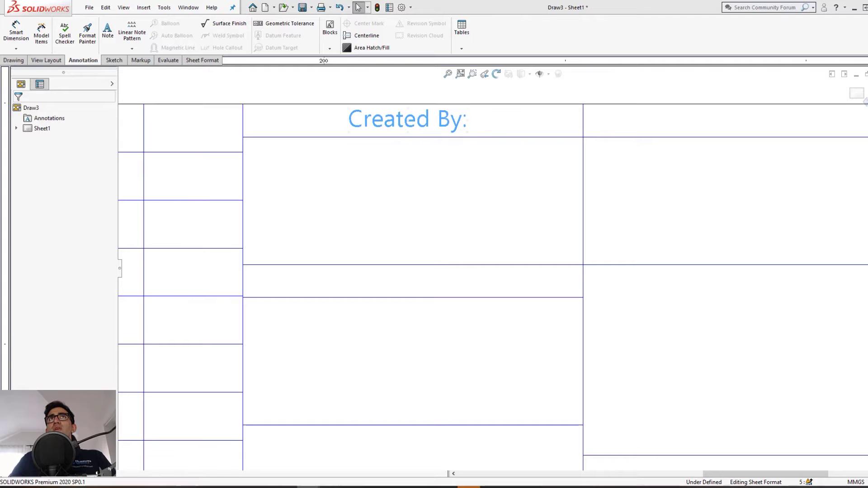
{"action": "left_click", "coordinate": [107, 28]}
{"action": "left_click", "coordinate": [366, 288]}
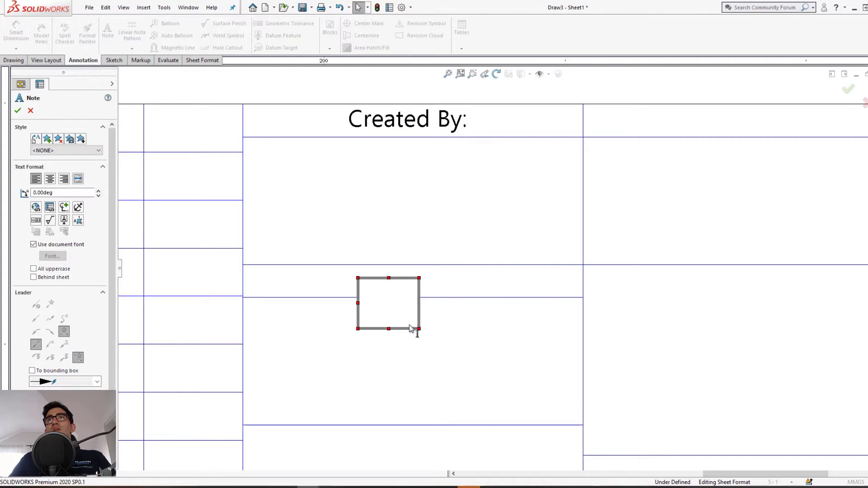
{"action": "key", "text": "Escape"}
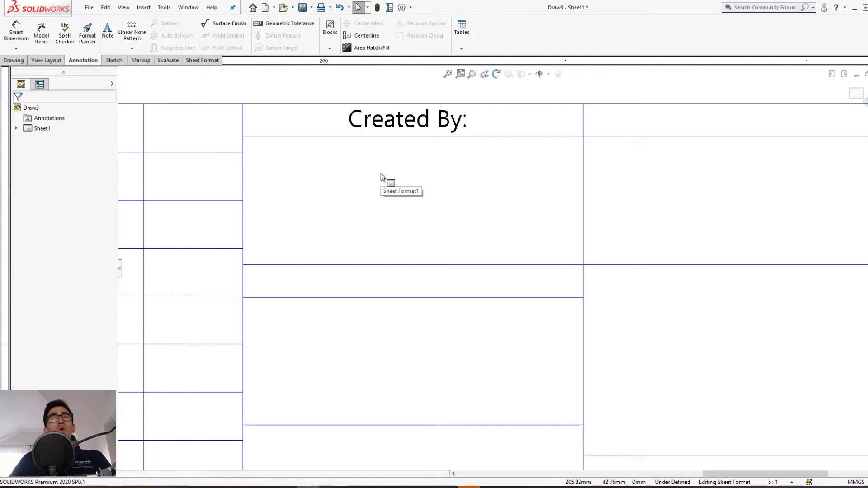
Copy the "Created By:" note into the middle column's lower narrow row, aligned with the original.
{"action": "left_click_drag", "start_coordinate": [405, 121], "coordinate": [420, 279], "text": "ctrl"}
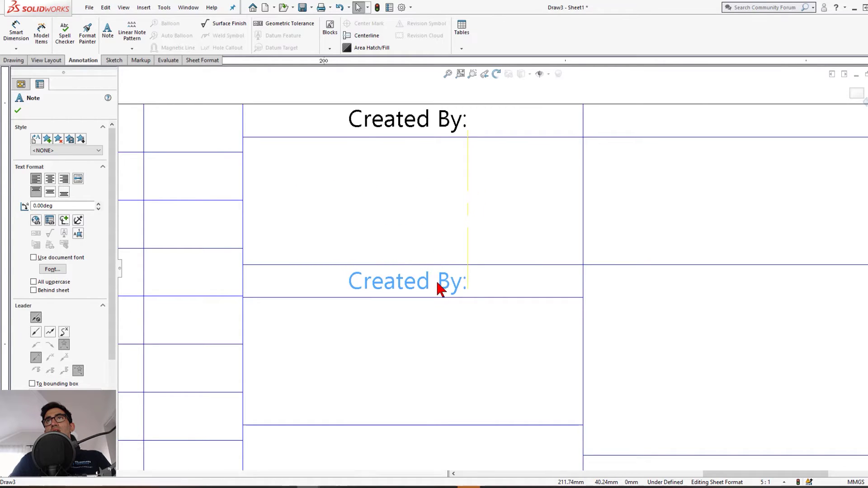
{"action": "left_click", "coordinate": [436, 280]}
{"action": "key", "text": "Escape"}
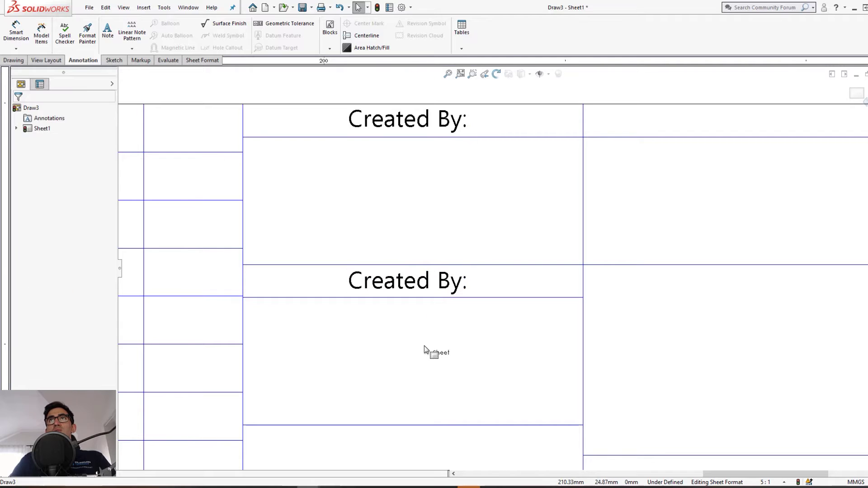
Change the copied note's text in the lower narrow row to "Date Created:".
{"action": "double_click", "coordinate": [453, 291]}
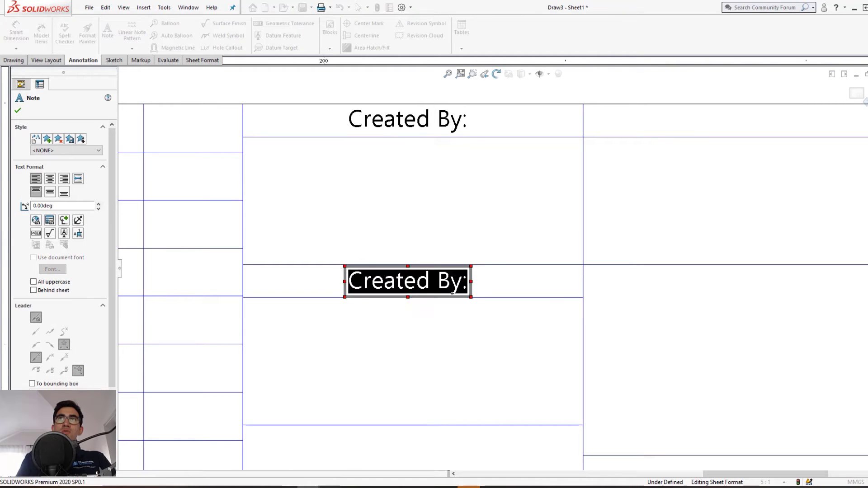
{"action": "type", "text": "Date Created:"}
{"action": "key", "text": "Escape"}
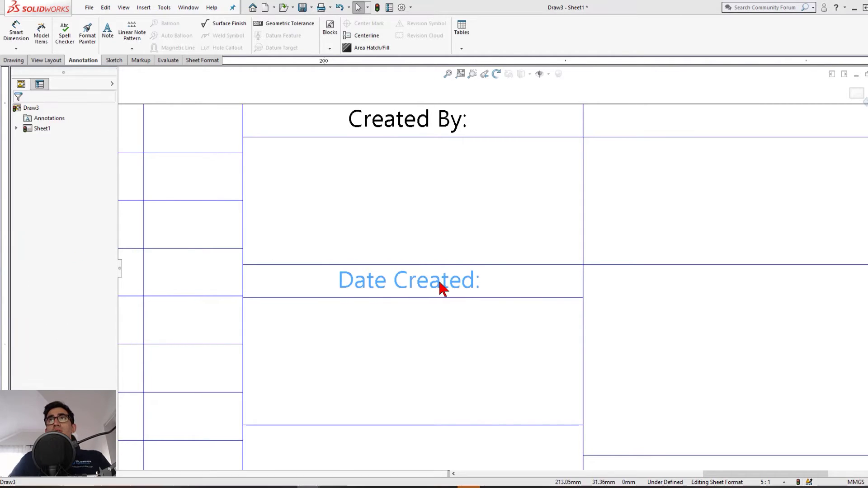
Insert the SOLIDWORKS Tutorials logo picture from the New Intro-Outro folder into the sheet format.
{"action": "scroll", "coordinate": [452, 272], "scroll_direction": "up", "scroll_amount": 3}
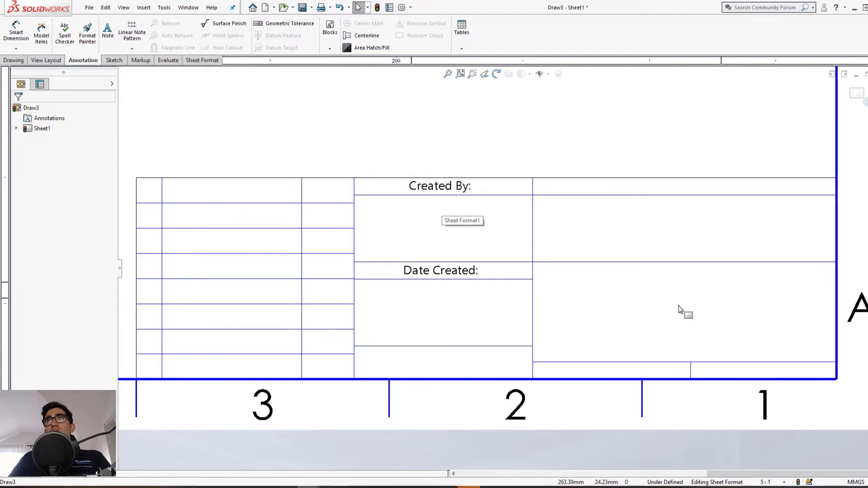
{"action": "scroll", "coordinate": [729, 298], "scroll_direction": "down", "scroll_amount": 2}
{"action": "scroll", "coordinate": [301, 335], "scroll_direction": "up", "scroll_amount": 3}
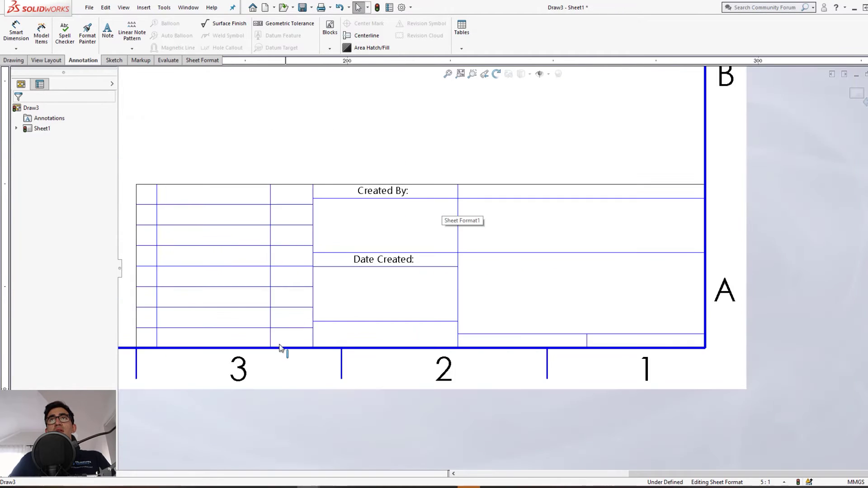
{"action": "scroll", "coordinate": [407, 339], "scroll_direction": "down", "scroll_amount": 2}
{"action": "left_click", "coordinate": [139, 7]}
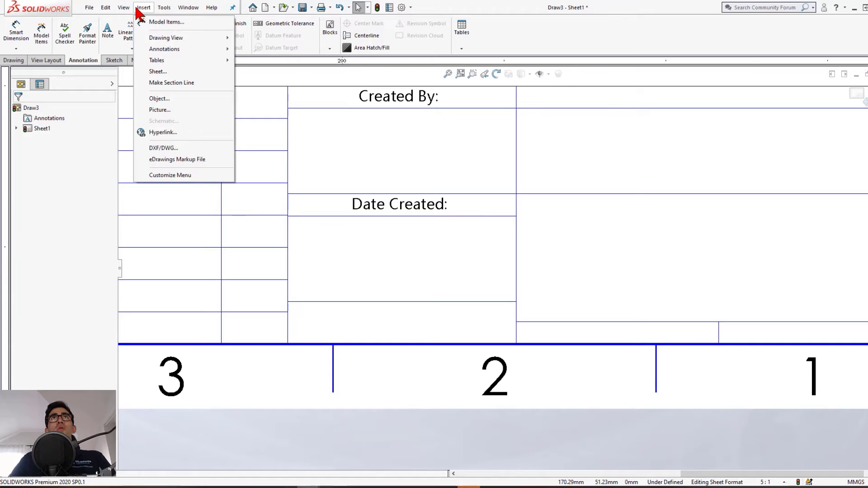
{"action": "left_click", "coordinate": [176, 110]}
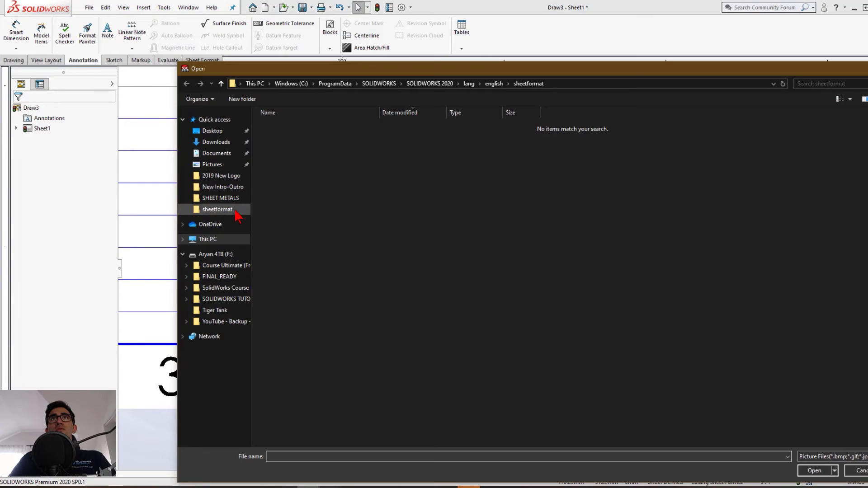
{"action": "left_click", "coordinate": [222, 187]}
{"action": "double_click", "coordinate": [486, 208]}
Scale the logo picture to about 18.7 mm by 6.3 mm and place it in the middle column's bottom cell.
{"action": "scroll", "coordinate": [441, 232], "scroll_direction": "down", "scroll_amount": 4}
{"action": "scroll", "coordinate": [432, 239], "scroll_direction": "up", "scroll_amount": 2}
{"action": "left_click_drag", "start_coordinate": [329, 246], "coordinate": [564, 192]}
{"action": "left_click_drag", "start_coordinate": [634, 181], "coordinate": [532, 303]}
{"action": "scroll", "coordinate": [553, 297], "scroll_direction": "up", "scroll_amount": 5}
{"action": "left_click_drag", "start_coordinate": [555, 213], "coordinate": [608, 196]}
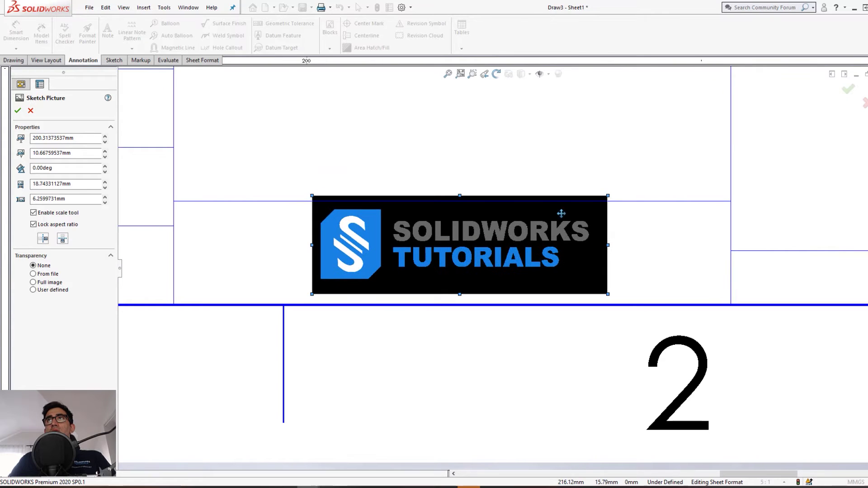
{"action": "left_click_drag", "start_coordinate": [561, 213], "coordinate": [537, 221]}
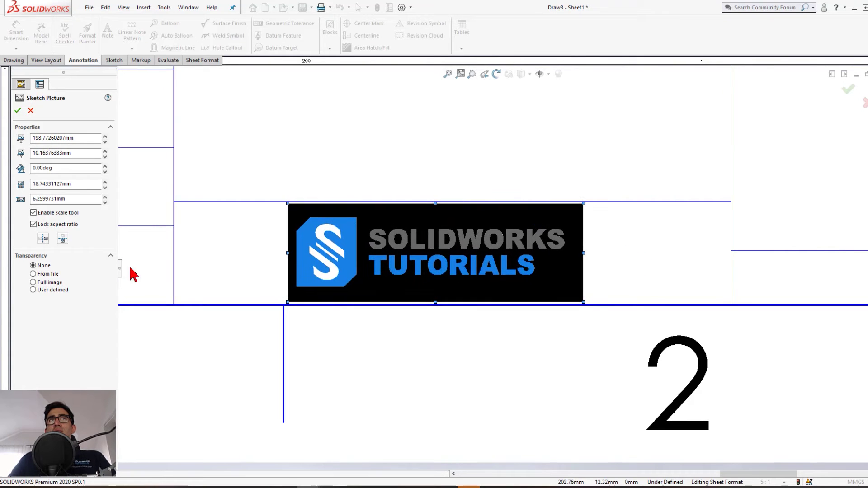
Set the logo picture's transparency to From file and accept the picture.
{"action": "left_click", "coordinate": [34, 274]}
{"action": "left_click", "coordinate": [18, 110]}
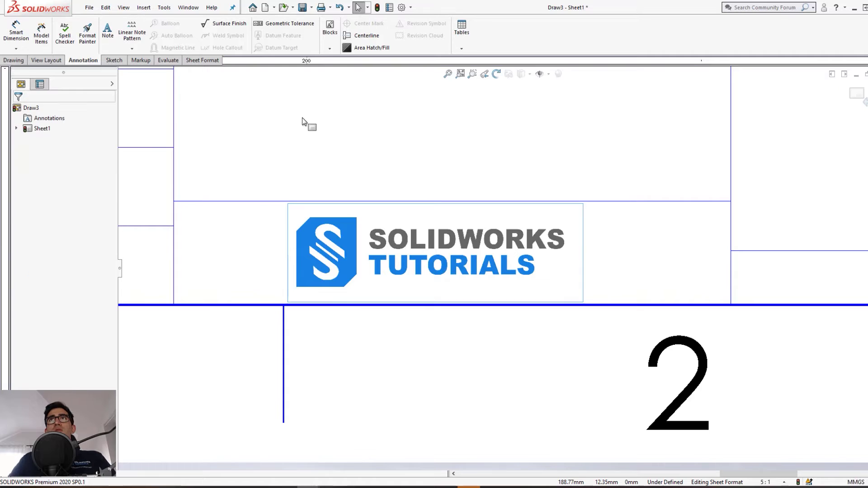
{"action": "scroll", "coordinate": [500, 322], "scroll_direction": "up", "scroll_amount": 5}
{"action": "scroll", "coordinate": [524, 289], "scroll_direction": "up", "scroll_amount": 4}
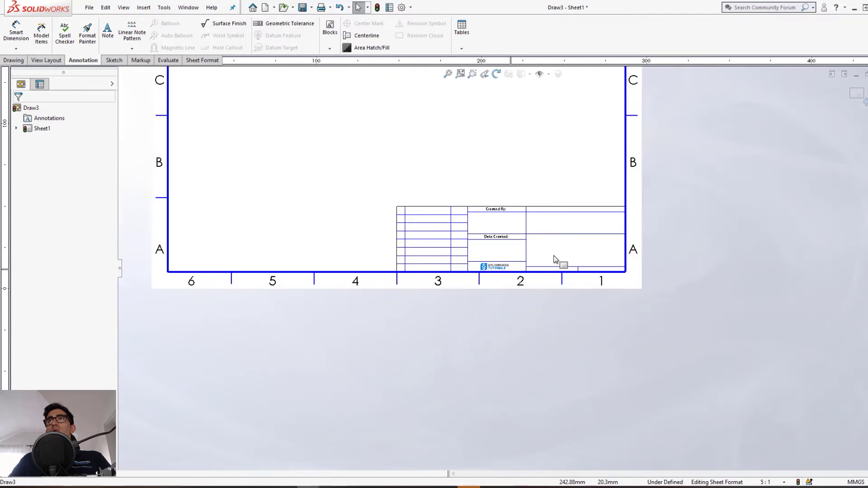
Copy a label note into the right column's two bottom cells and change the texts to "Scale:" and "Page: of".
{"action": "scroll", "coordinate": [470, 231], "scroll_direction": "down", "scroll_amount": 6}
{"action": "left_click_drag", "start_coordinate": [468, 293], "coordinate": [412, 302], "text": "ctrl"}
{"action": "double_click", "coordinate": [416, 299]}
{"action": "type", "text": "Scale:"}
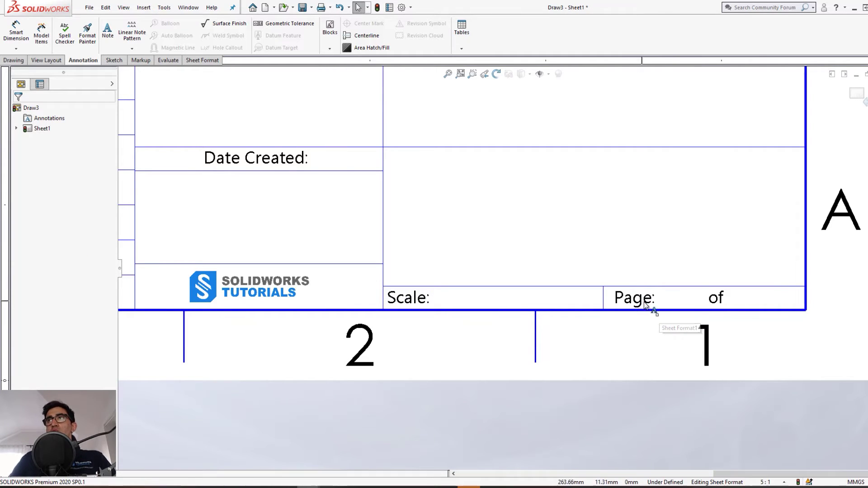
Copy the "Date Created:" note into the right column and change the text to "Drawing No." as the upper large cell's label.
{"action": "scroll", "coordinate": [503, 180], "scroll_direction": "up", "scroll_amount": 3}
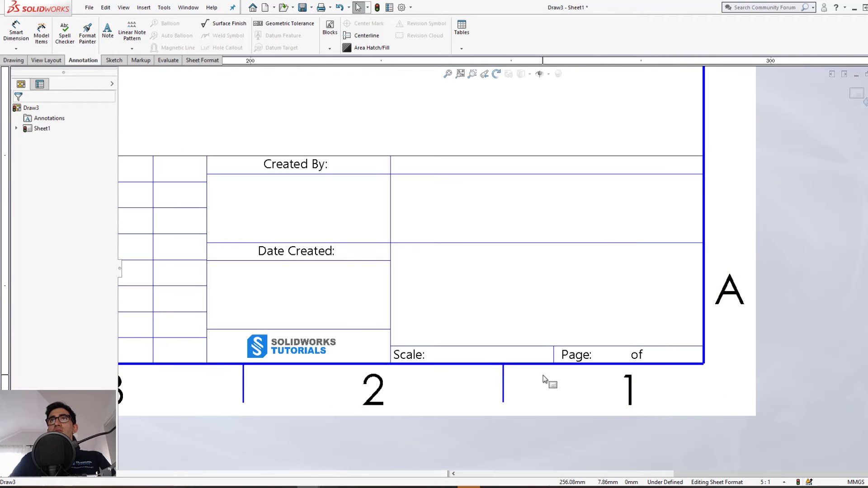
{"action": "scroll", "coordinate": [236, 269], "scroll_direction": "down", "scroll_amount": 1}
{"action": "left_click_drag", "start_coordinate": [277, 250], "coordinate": [452, 251], "text": "ctrl"}
{"action": "double_click", "coordinate": [463, 248]}
{"action": "type", "text": "Drawing No."}
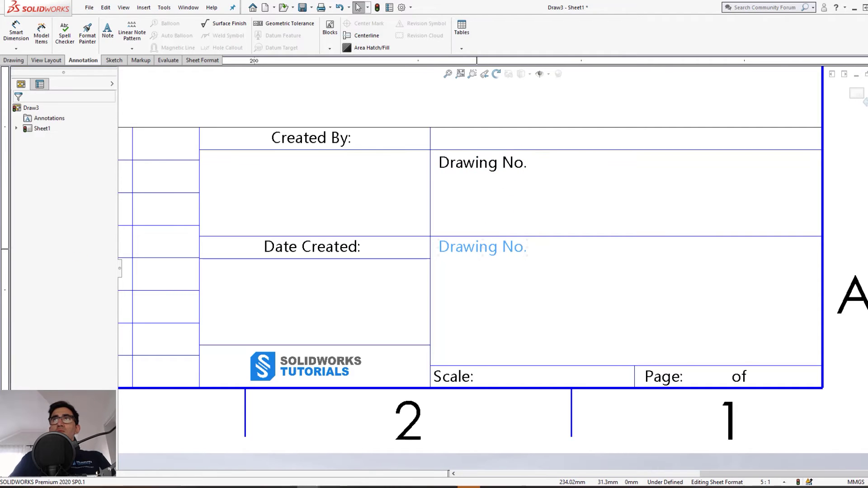
Label the right column's lower large cell "Part Name" and its top narrow row "Material:".
{"action": "double_click", "coordinate": [483, 248]}
{"action": "type", "text": "Part Name"}
{"action": "left_click", "coordinate": [466, 140]}
{"action": "left_click", "coordinate": [459, 138]}
{"action": "type", "text": "Material:"}
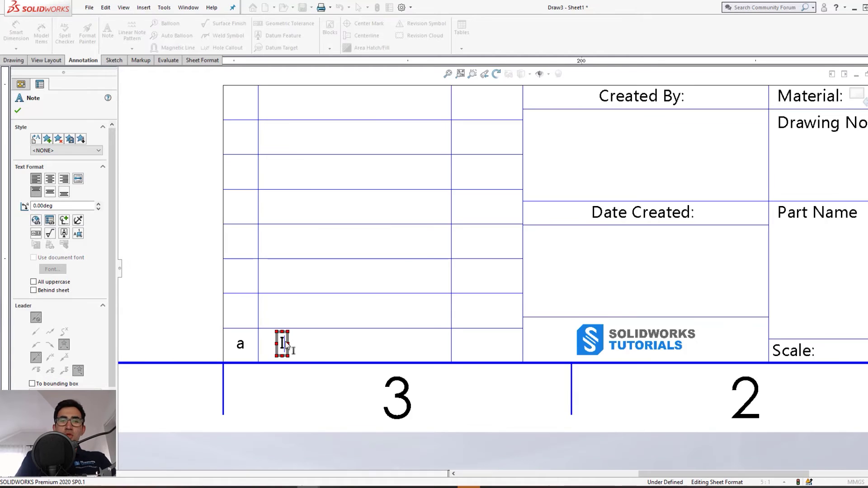
Fill the left table's bottom row with the notes "Initial drawing" in the wide column and "Date" in the last column.
{"action": "type", "text": "Initial drawing"}
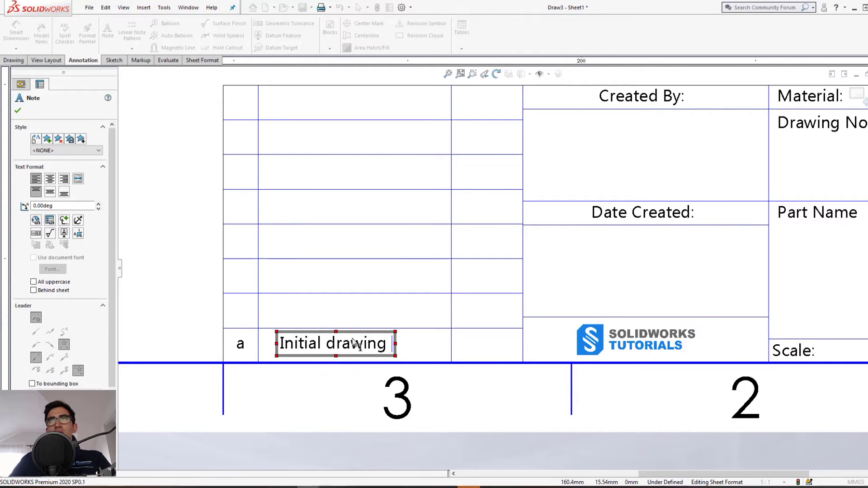
{"action": "key", "text": "Escape"}
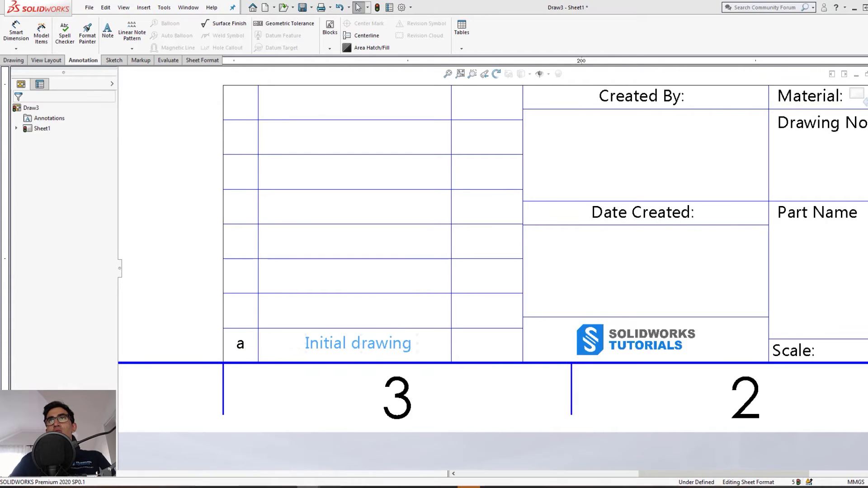
{"action": "left_click", "coordinate": [362, 345]}
{"action": "key", "text": "ctrl+c"}
{"action": "key", "text": "ctrl+v"}
{"action": "double_click", "coordinate": [413, 300]}
{"action": "type", "text": "Dat"}
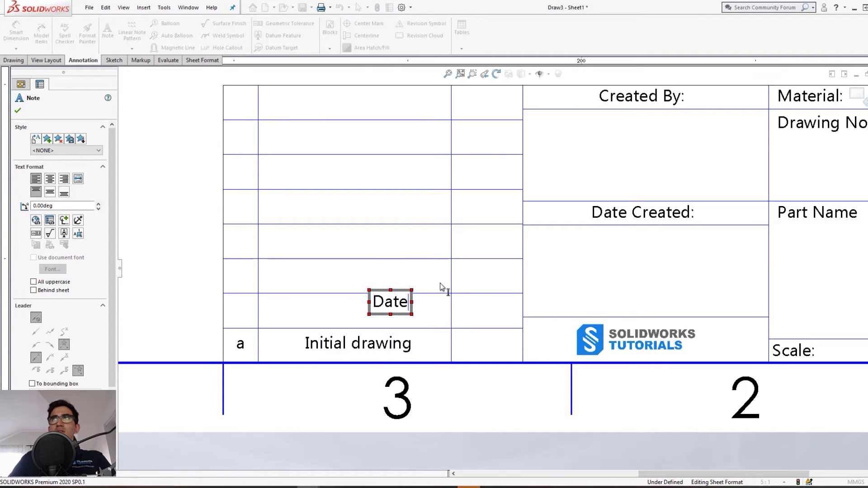
{"action": "left_click", "coordinate": [450, 298]}
{"action": "left_click_drag", "start_coordinate": [390, 306], "coordinate": [480, 351]}
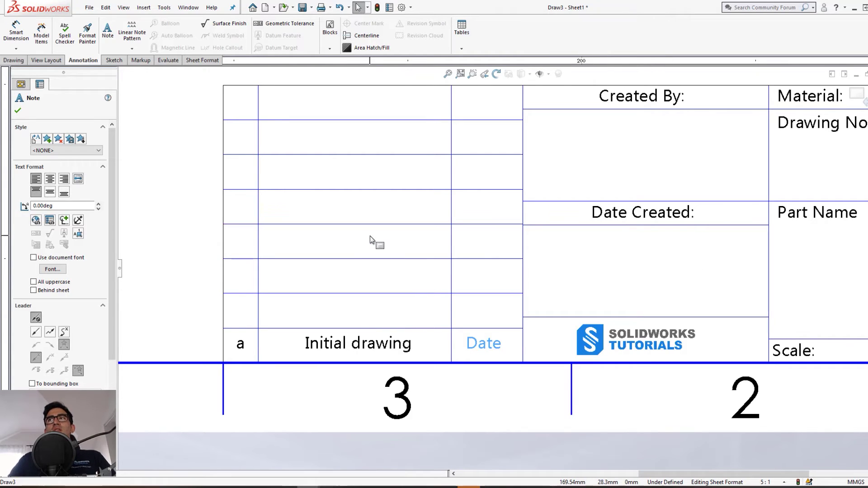
{"action": "left_click", "coordinate": [386, 252]}
Add a note with the creator's full name in the cell below "Created By:".
{"action": "scroll", "coordinate": [497, 263], "scroll_direction": "up", "scroll_amount": 5}
{"action": "scroll", "coordinate": [652, 208], "scroll_direction": "down", "scroll_amount": 3}
{"action": "scroll", "coordinate": [457, 333], "scroll_direction": "up", "scroll_amount": 3}
{"action": "scroll", "coordinate": [456, 272], "scroll_direction": "down", "scroll_amount": 4}
{"action": "scroll", "coordinate": [523, 303], "scroll_direction": "down", "scroll_amount": 2}
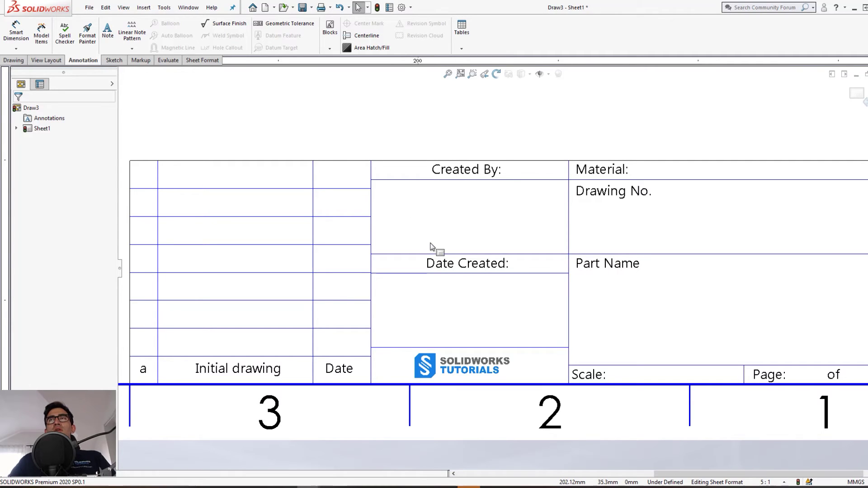
{"action": "left_click", "coordinate": [413, 213]}
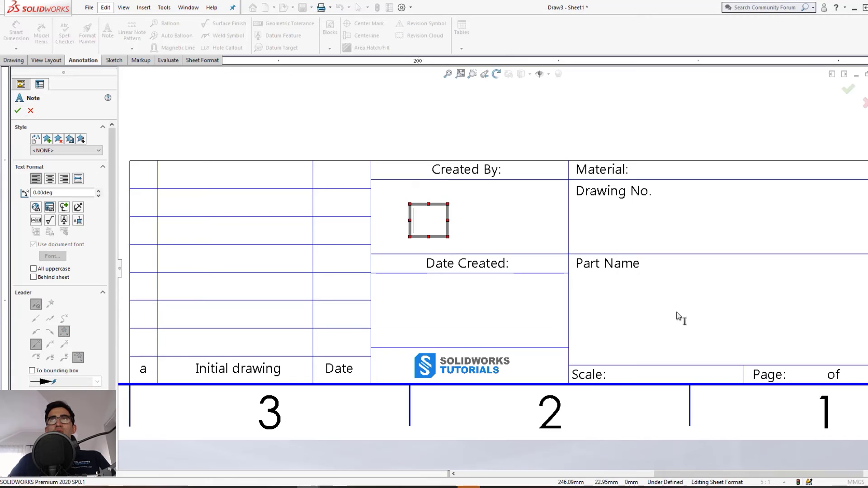
{"action": "type", "text": "Aryan Fallha"}
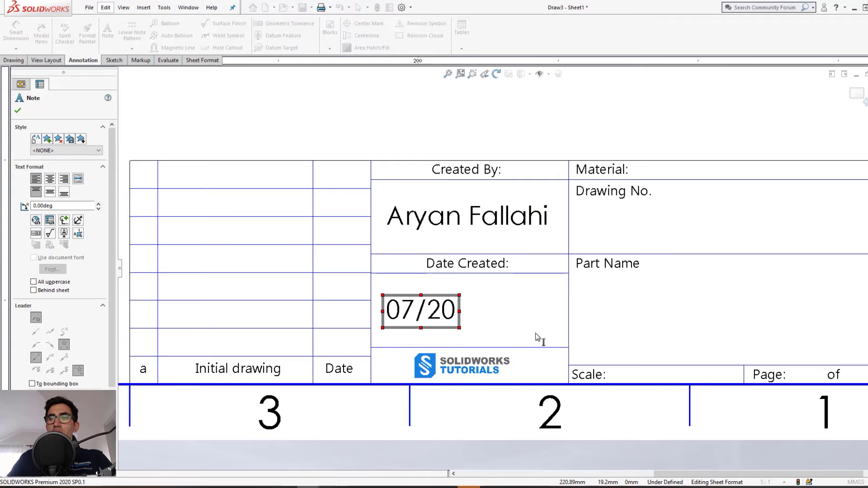
Place the notes "07/07/2020", "Cam Shaft xxxxxx" and "DWG-521-TRYB" in the Date Created, Part Name and Drawing No. cells.
{"action": "type", "text": "/20"}
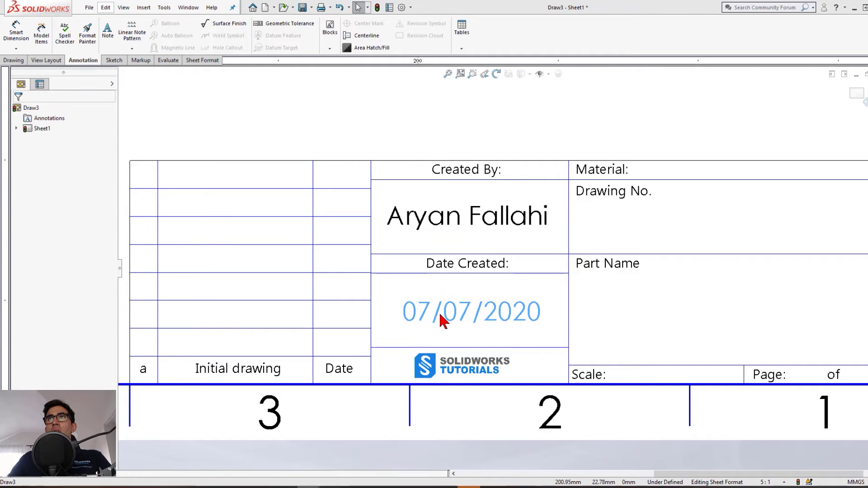
{"action": "double_click", "coordinate": [436, 310]}
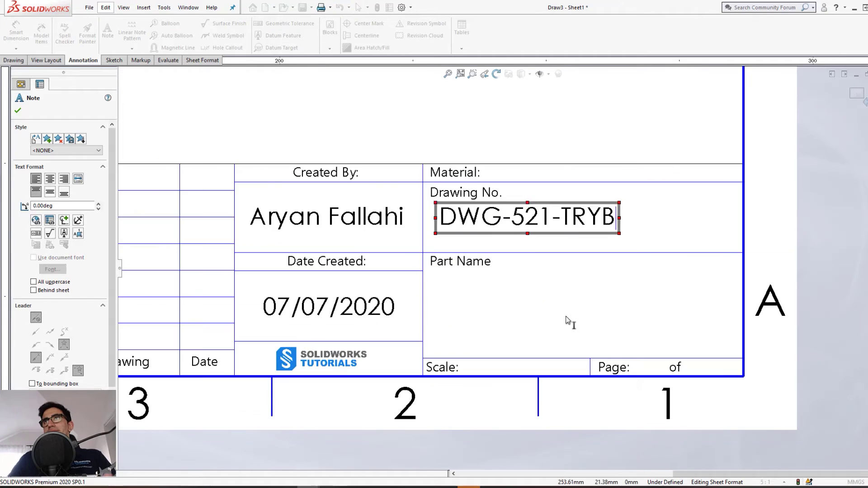
{"action": "left_click", "coordinate": [568, 321]}
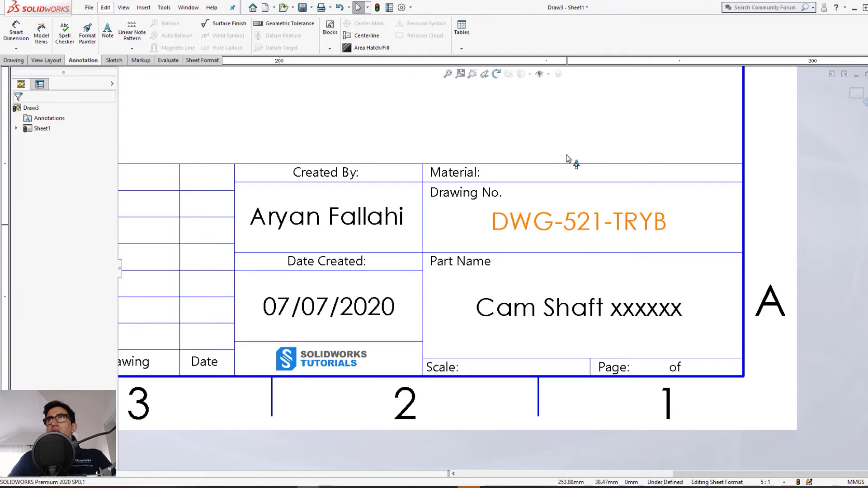
Copy the "DWG-521-TRYB" note into the Material row and reduce the copy's text size to fit.
{"action": "left_click_drag", "start_coordinate": [567, 226], "coordinate": [612, 130]}
{"action": "key", "text": "ctrl+z"}
{"action": "left_click_drag", "start_coordinate": [523, 221], "coordinate": [591, 139]}
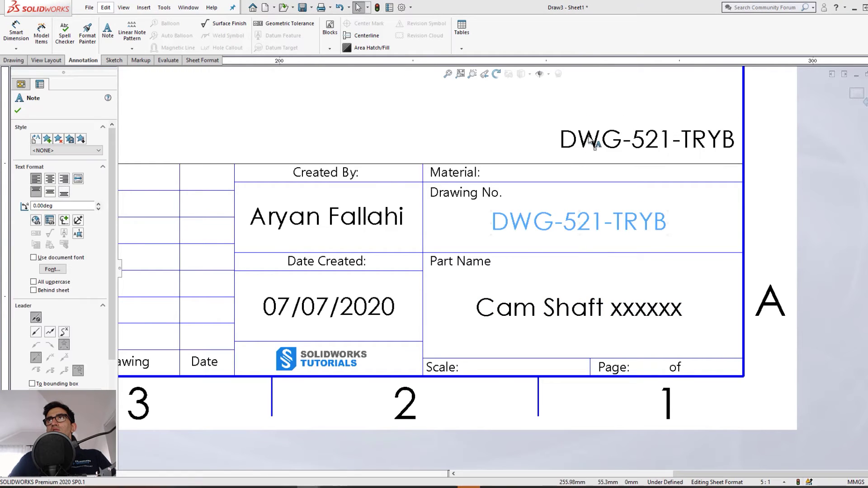
{"action": "double_click", "coordinate": [593, 139]}
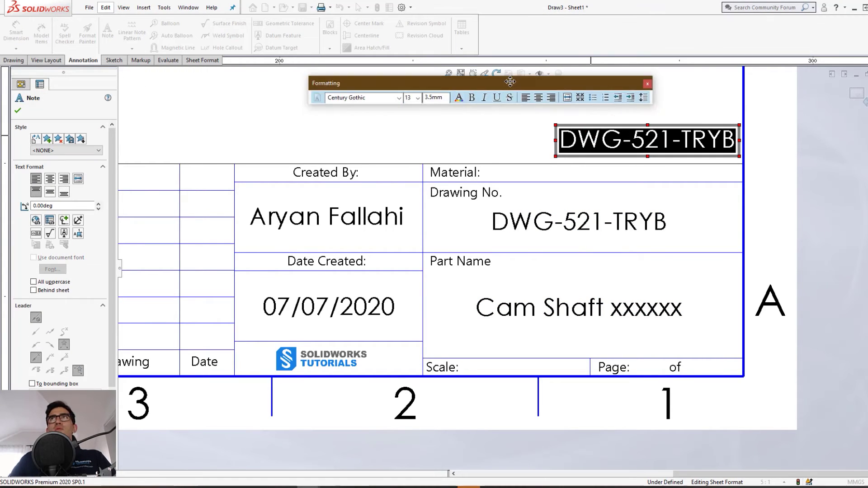
{"action": "left_click", "coordinate": [417, 98]}
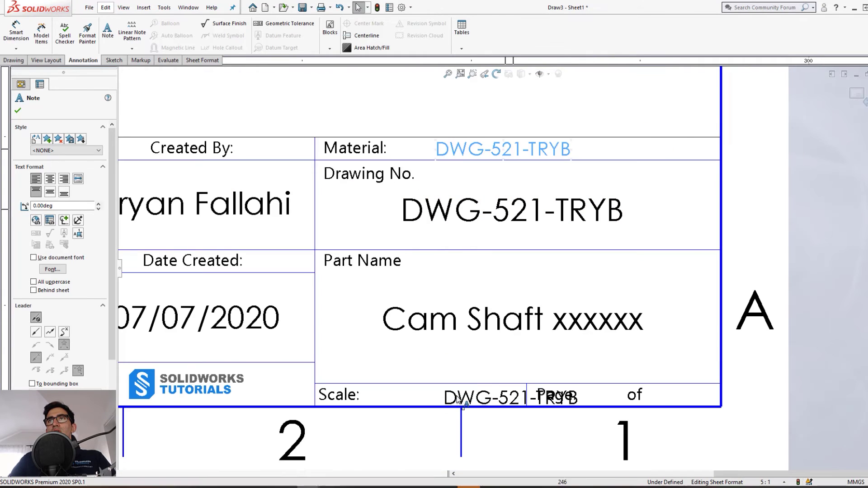
Place blank placeholder notes after the "Scale:", "Page:" and "of" labels.
{"action": "key", "text": "Escape"}
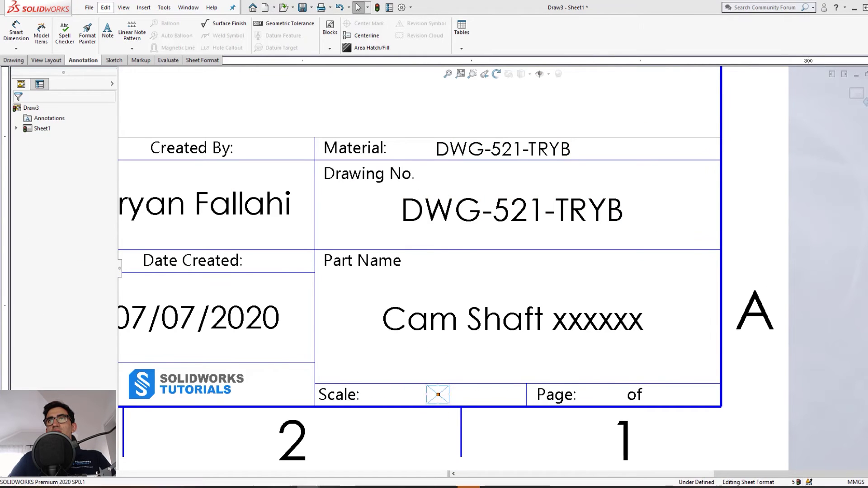
{"action": "left_click", "coordinate": [441, 396]}
{"action": "left_click", "coordinate": [593, 397]}
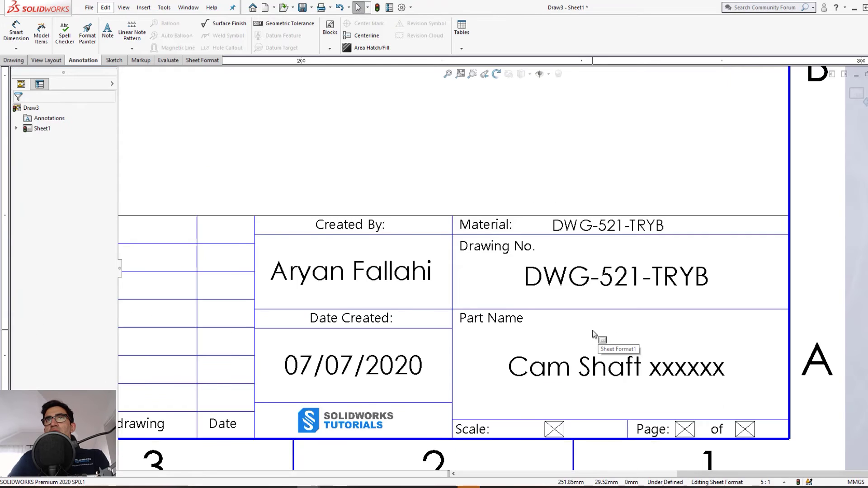
{"action": "scroll", "coordinate": [593, 333], "scroll_direction": "up", "scroll_amount": 3}
{"action": "scroll", "coordinate": [725, 321], "scroll_direction": "down", "scroll_amount": 2}
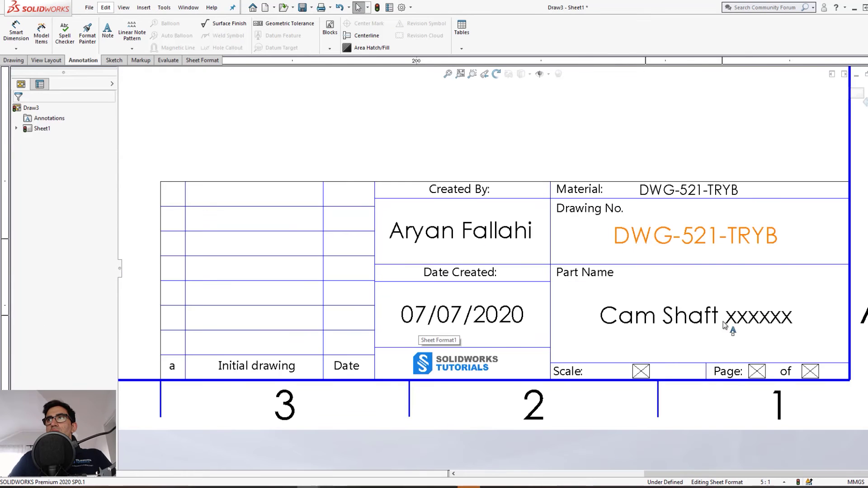
{"action": "left_click", "coordinate": [642, 371]}
{"action": "key", "text": "Escape"}
Clear the text of the value notes in the Part Name and Drawing No. cells, leaving blank placeholders.
{"action": "scroll", "coordinate": [542, 322], "scroll_direction": "down", "scroll_amount": 1}
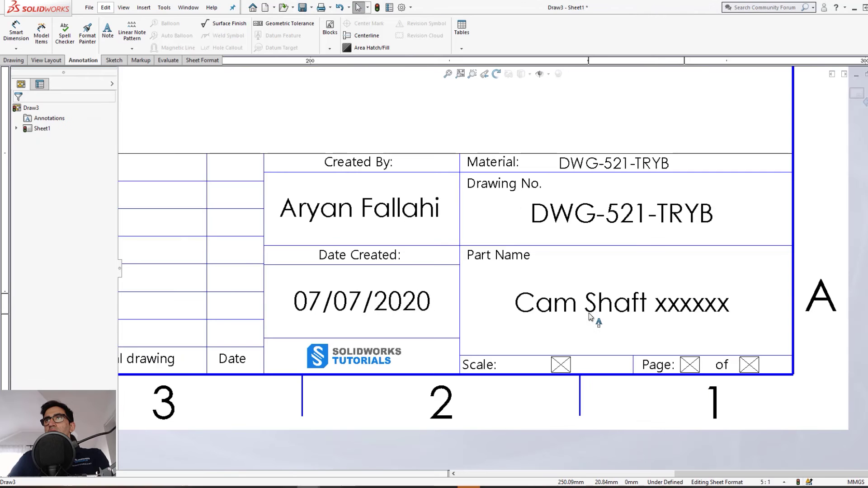
{"action": "double_click", "coordinate": [715, 312]}
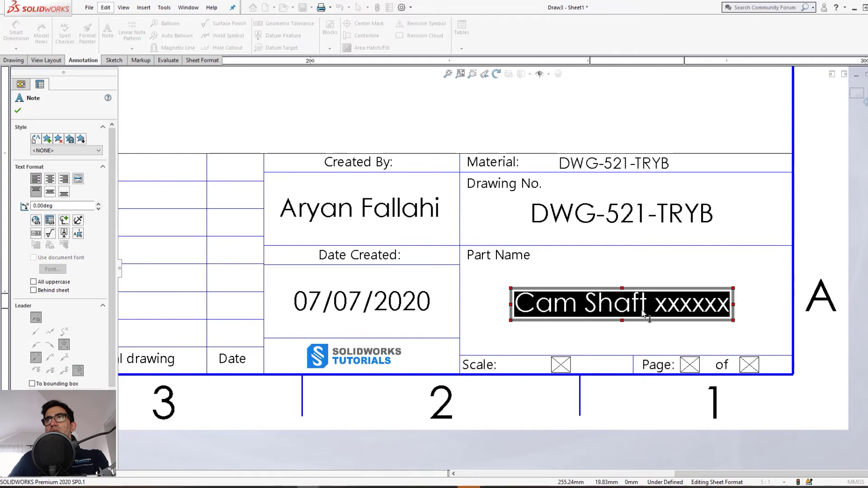
{"action": "key", "text": "Delete"}
{"action": "left_click", "coordinate": [596, 314]}
{"action": "double_click", "coordinate": [616, 212]}
{"action": "key", "text": "Delete"}
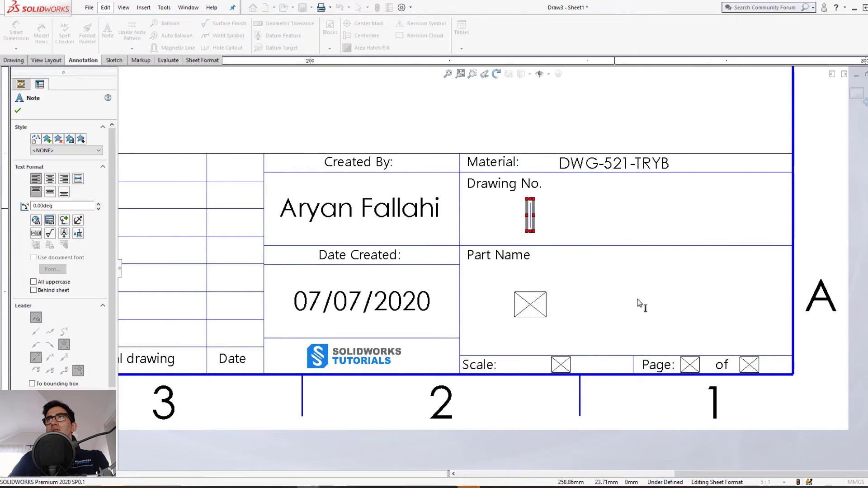
{"action": "left_click", "coordinate": [637, 302]}
Clear the text of the value notes in the Material row and the Created By and Date Created cells.
{"action": "double_click", "coordinate": [617, 170]}
{"action": "key", "text": "Delete"}
{"action": "left_click", "coordinate": [617, 204]}
{"action": "double_click", "coordinate": [328, 216]}
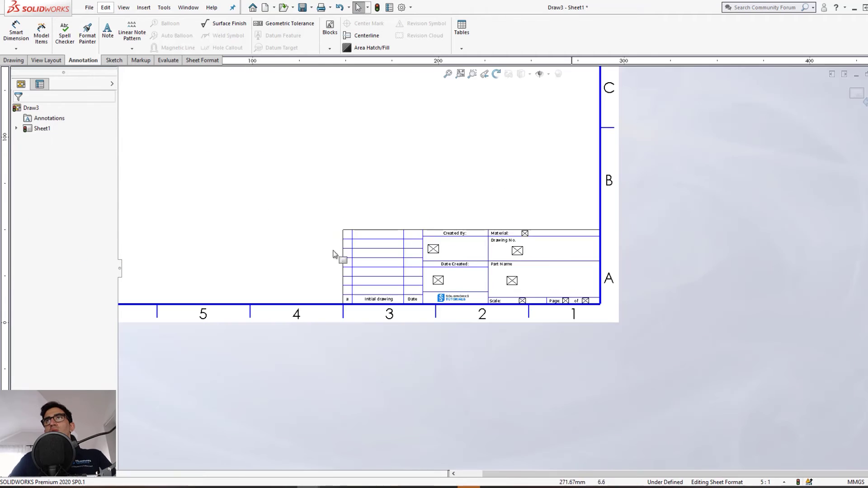
Copy the left table's three bottom-row notes into the row above, aligning each copy with its original.
{"action": "scroll", "coordinate": [333, 253], "scroll_direction": "down", "scroll_amount": 5}
{"action": "scroll", "coordinate": [520, 278], "scroll_direction": "up", "scroll_amount": 4}
{"action": "scroll", "coordinate": [728, 335], "scroll_direction": "down", "scroll_amount": 3}
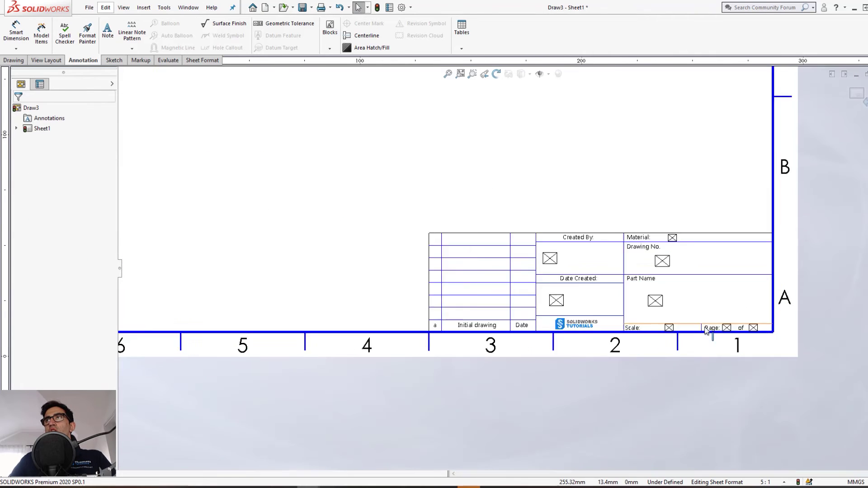
{"action": "scroll", "coordinate": [235, 233], "scroll_direction": "down", "scroll_amount": 3}
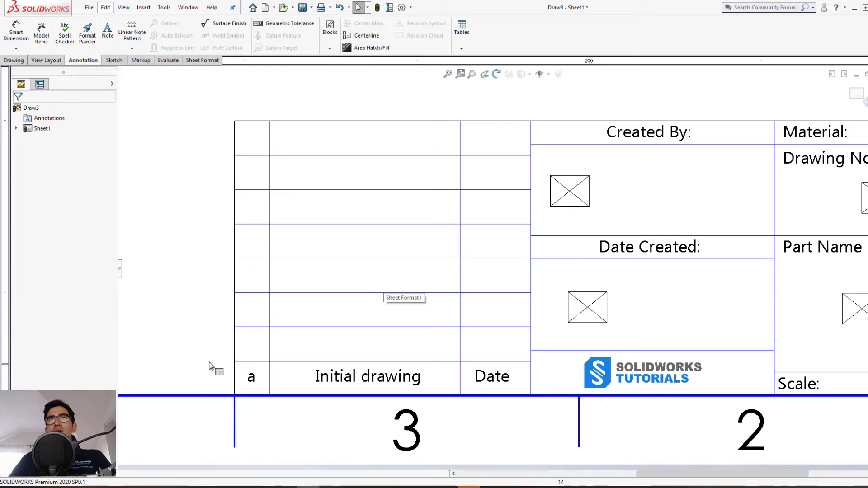
{"action": "left_click_drag", "start_coordinate": [205, 364], "coordinate": [528, 400]}
{"action": "left_click_drag", "start_coordinate": [391, 350], "coordinate": [392, 352], "text": "ctrl"}
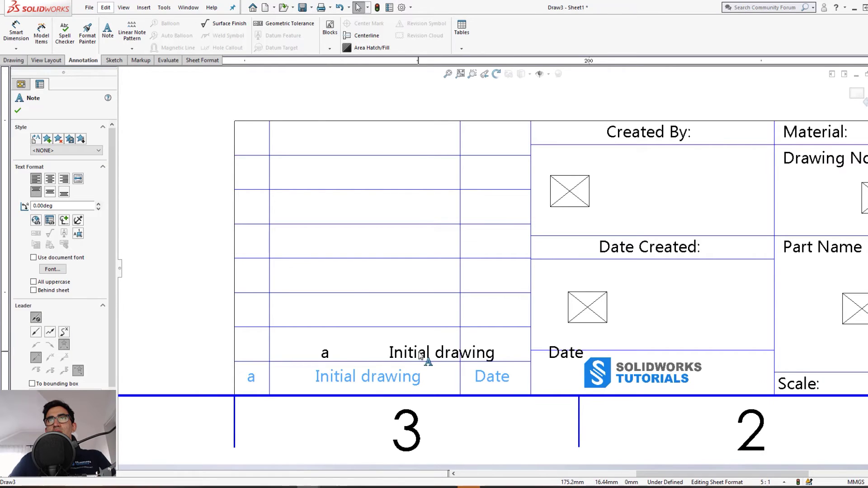
{"action": "left_click_drag", "start_coordinate": [324, 352], "coordinate": [250, 346]}
{"action": "left_click_drag", "start_coordinate": [431, 352], "coordinate": [358, 345]}
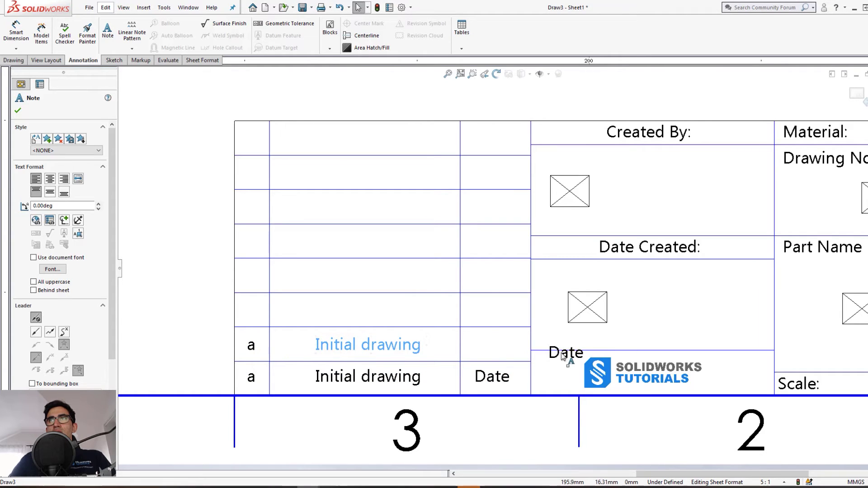
{"action": "left_click_drag", "start_coordinate": [569, 358], "coordinate": [493, 352]}
Clear the text of the three copied notes in the revision table's second row from the bottom, leaving blank placeholders.
{"action": "double_click", "coordinate": [491, 345]}
{"action": "key", "text": "Delete"}
{"action": "left_click", "coordinate": [374, 349]}
{"action": "double_click", "coordinate": [374, 350]}
{"action": "key", "text": "Delete"}
{"action": "left_click", "coordinate": [255, 345]}
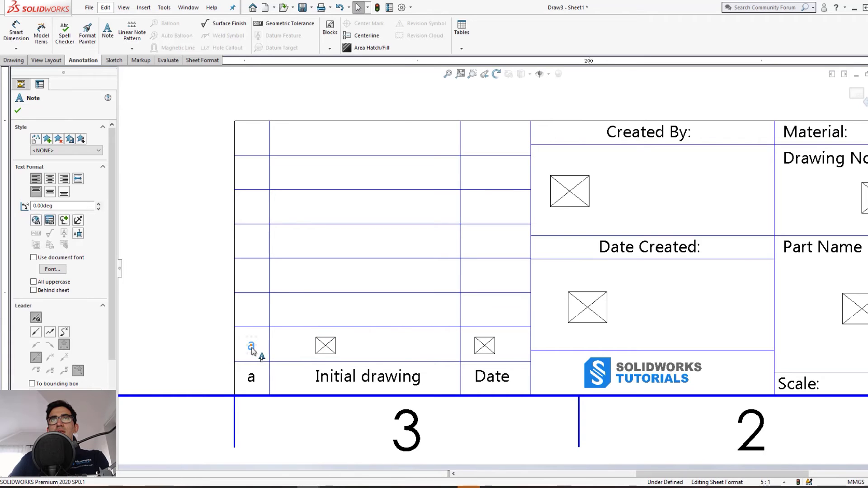
{"action": "double_click", "coordinate": [253, 346]}
{"action": "key", "text": "Delete"}
{"action": "left_click", "coordinate": [254, 319]}
{"action": "scroll", "coordinate": [254, 319], "scroll_direction": "up", "scroll_amount": 5}
{"action": "scroll", "coordinate": [205, 327], "scroll_direction": "up", "scroll_amount": 3}
{"action": "scroll", "coordinate": [519, 347], "scroll_direction": "down", "scroll_amount": 5}
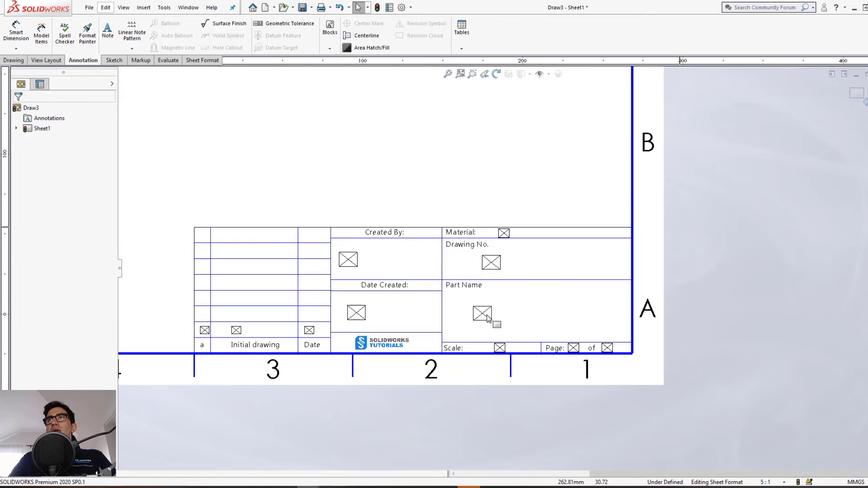
{"action": "scroll", "coordinate": [254, 250], "scroll_direction": "down", "scroll_amount": 1}
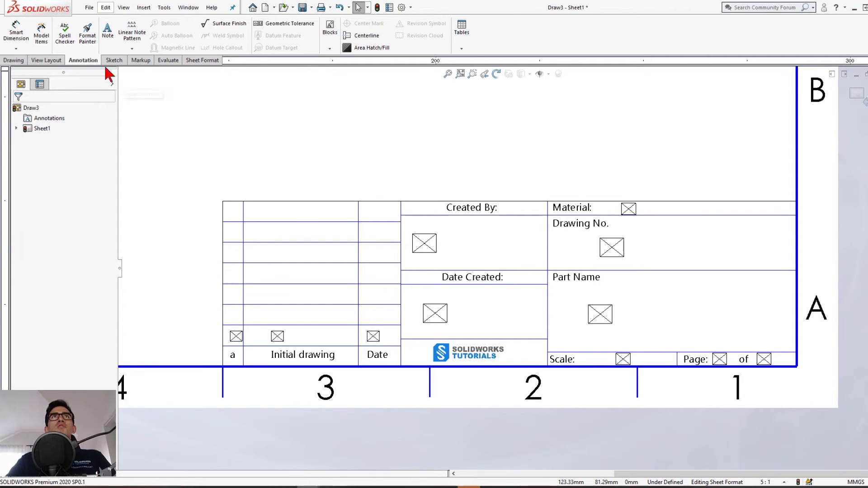
Start defining title block fields and resize the title block boundary to fit around the revision table and title block.
{"action": "left_click", "coordinate": [194, 60]}
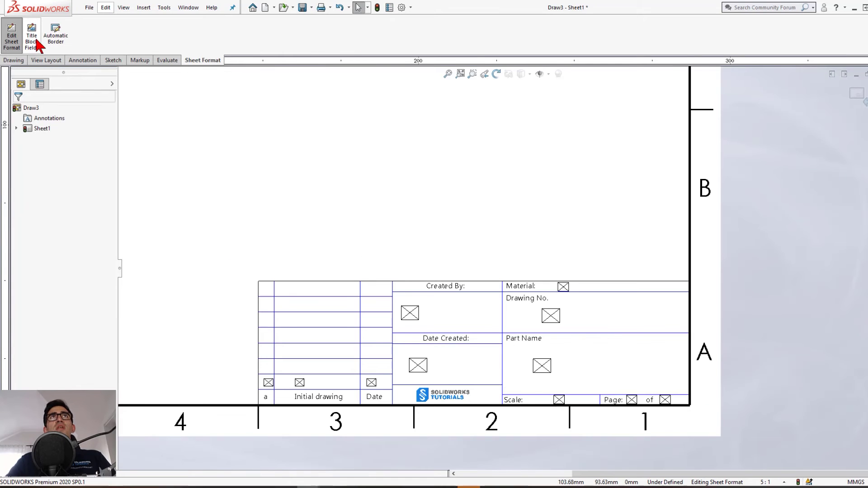
{"action": "left_click", "coordinate": [32, 38]}
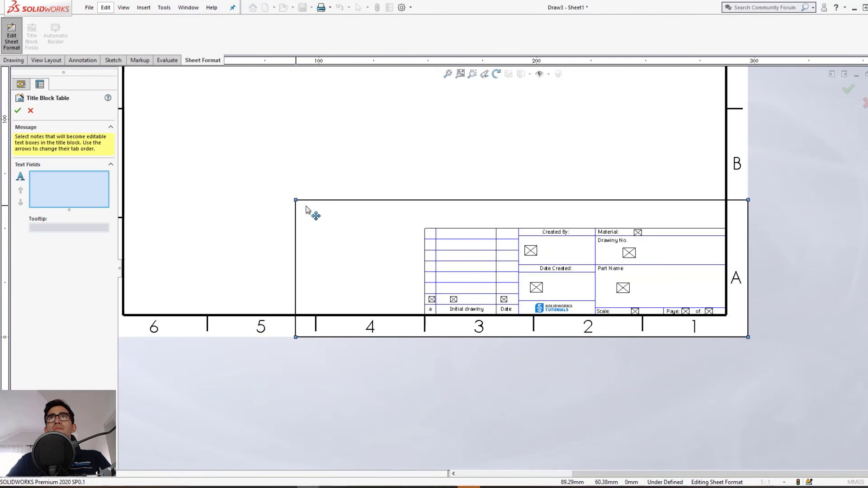
{"action": "left_click_drag", "start_coordinate": [296, 200], "coordinate": [409, 86]}
{"action": "left_click_drag", "start_coordinate": [486, 92], "coordinate": [425, 226]}
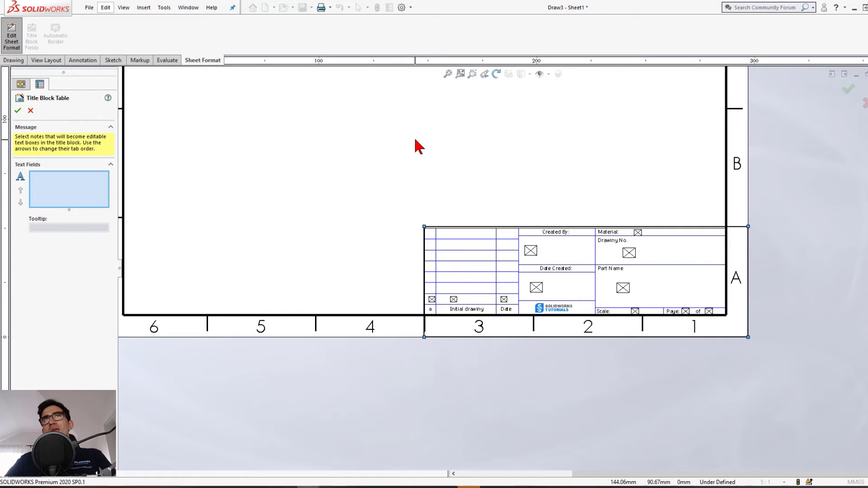
{"action": "scroll", "coordinate": [668, 262], "scroll_direction": "down", "scroll_amount": 3}
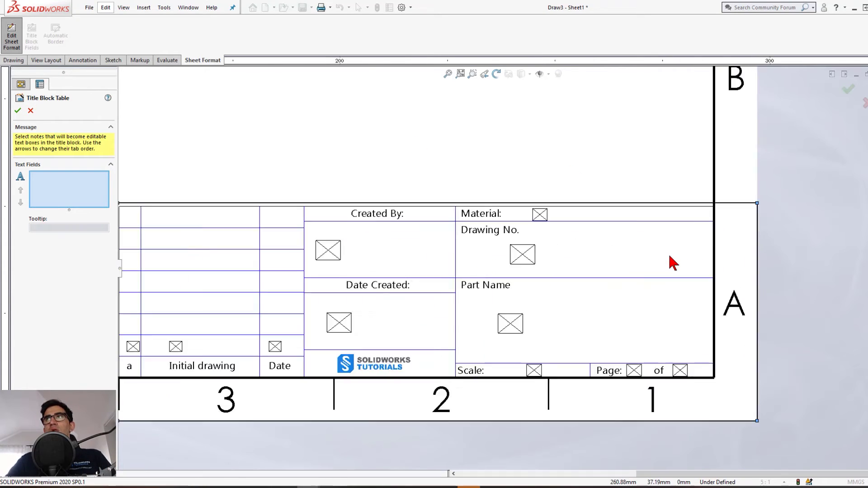
{"action": "scroll", "coordinate": [721, 360], "scroll_direction": "up", "scroll_amount": 2}
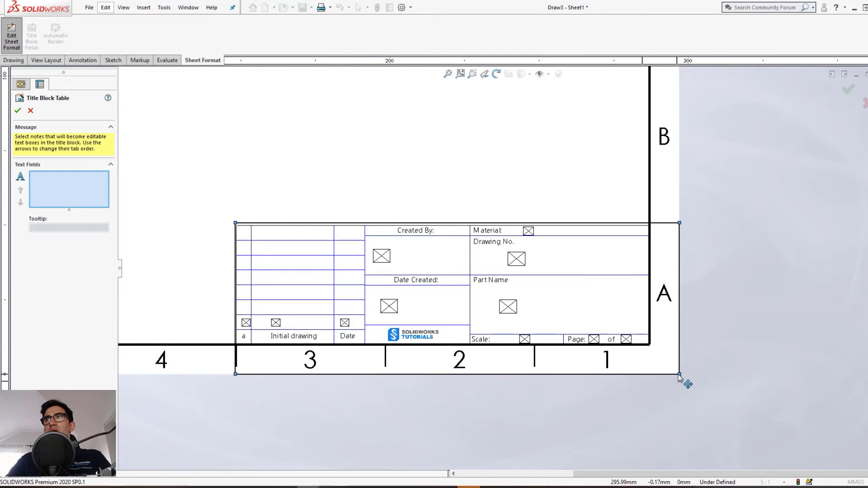
{"action": "left_click_drag", "start_coordinate": [679, 374], "coordinate": [651, 349]}
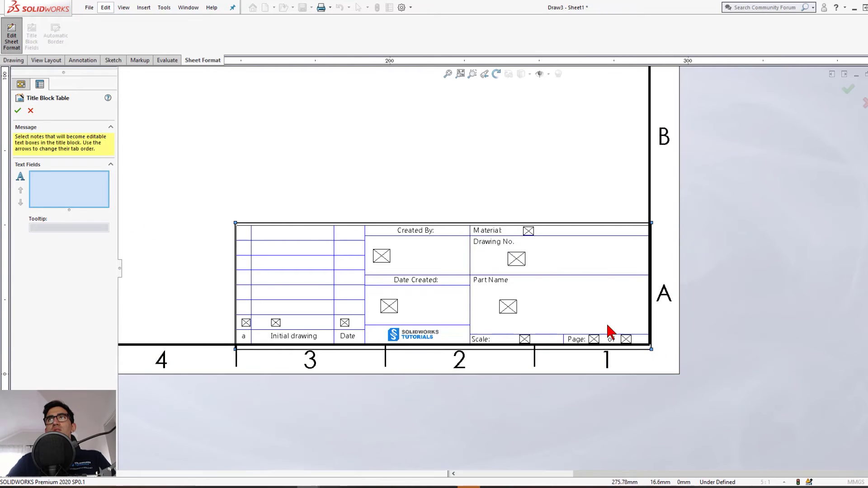
{"action": "scroll", "coordinate": [498, 333], "scroll_direction": "down", "scroll_amount": 3}
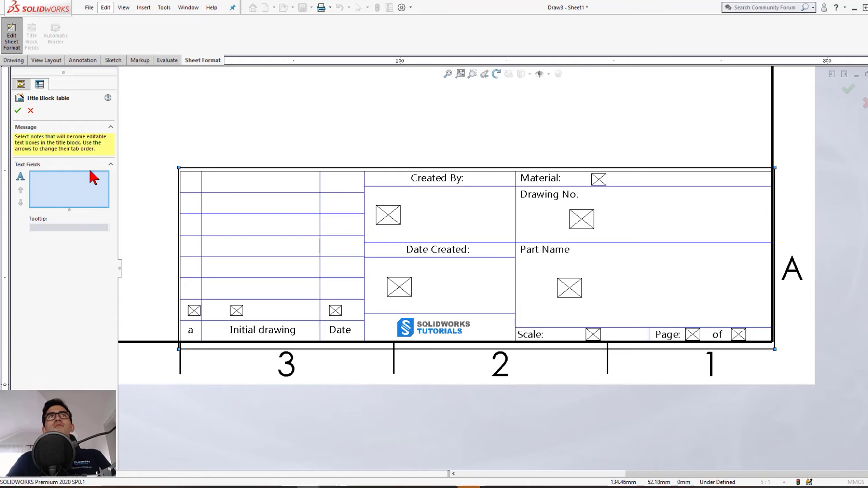
{"action": "left_click", "coordinate": [599, 179]}
{"action": "left_click", "coordinate": [581, 219]}
{"action": "left_click", "coordinate": [388, 214]}
{"action": "left_click", "coordinate": [581, 290]}
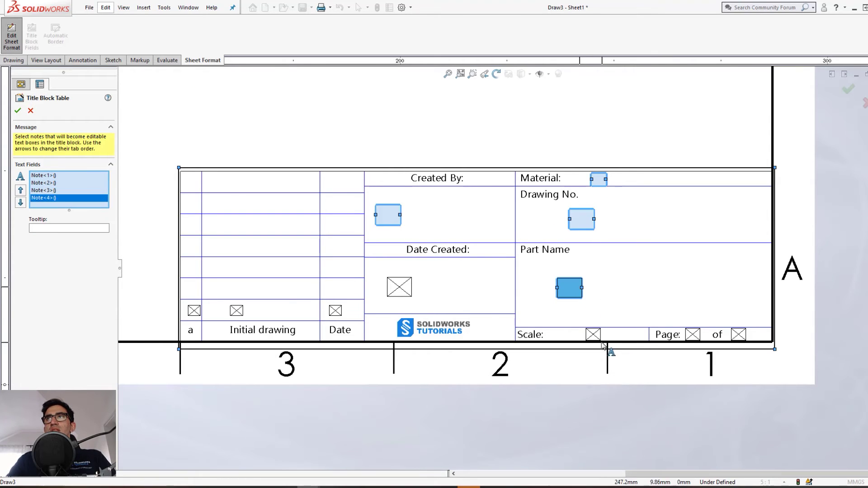
{"action": "left_click", "coordinate": [593, 335]}
{"action": "left_click", "coordinate": [20, 192]}
{"action": "left_click", "coordinate": [20, 192]}
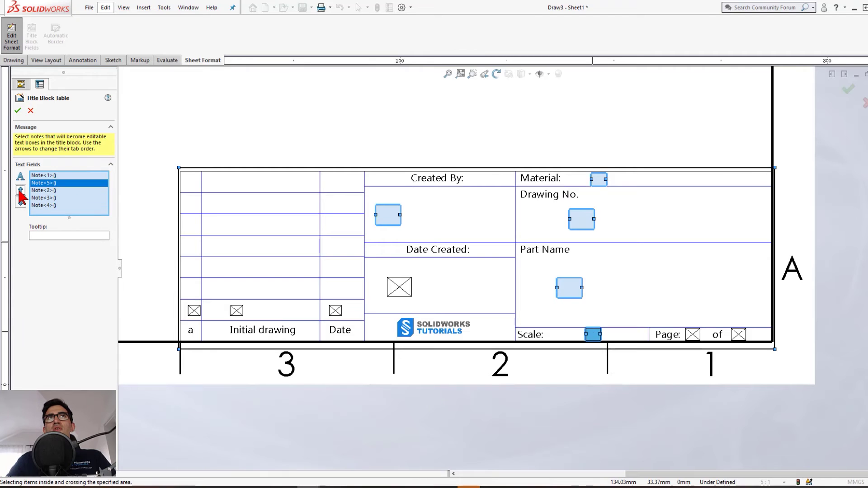
{"action": "left_click", "coordinate": [20, 192]}
{"action": "left_click", "coordinate": [20, 202]}
{"action": "left_click", "coordinate": [20, 203]}
{"action": "left_click", "coordinate": [19, 202]}
{"action": "key", "text": "Delete"}
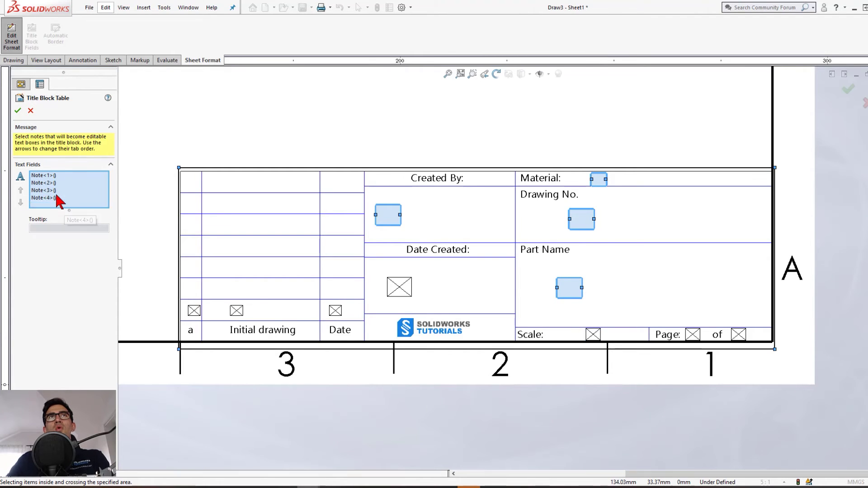
{"action": "left_click", "coordinate": [56, 197]}
{"action": "key", "text": "Delete"}
{"action": "left_click", "coordinate": [56, 190]}
{"action": "key", "text": "Delete"}
{"action": "left_click", "coordinate": [58, 183]}
{"action": "key", "text": "Delete"}
{"action": "left_click", "coordinate": [57, 177]}
{"action": "key", "text": "Delete"}
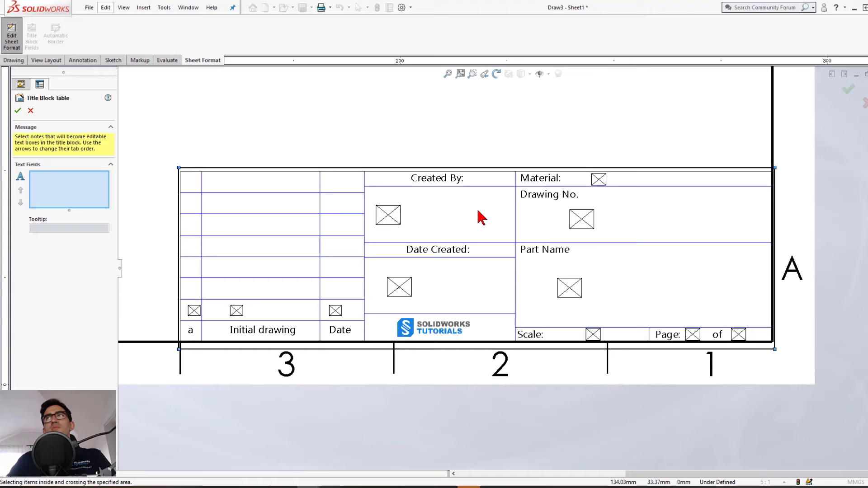
Add the blank notes for Created By, Date Created, Material, Drawing No. and Part Name as editable title block fields, in that order.
{"action": "left_click", "coordinate": [397, 225]}
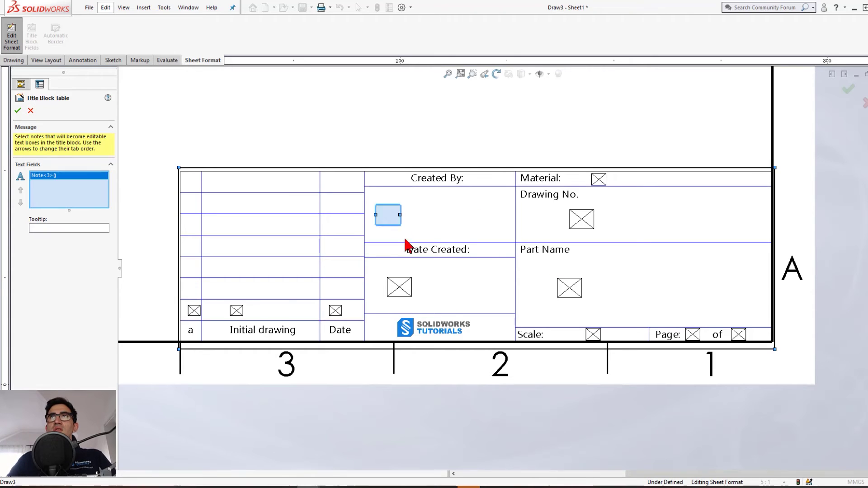
{"action": "left_click", "coordinate": [405, 291]}
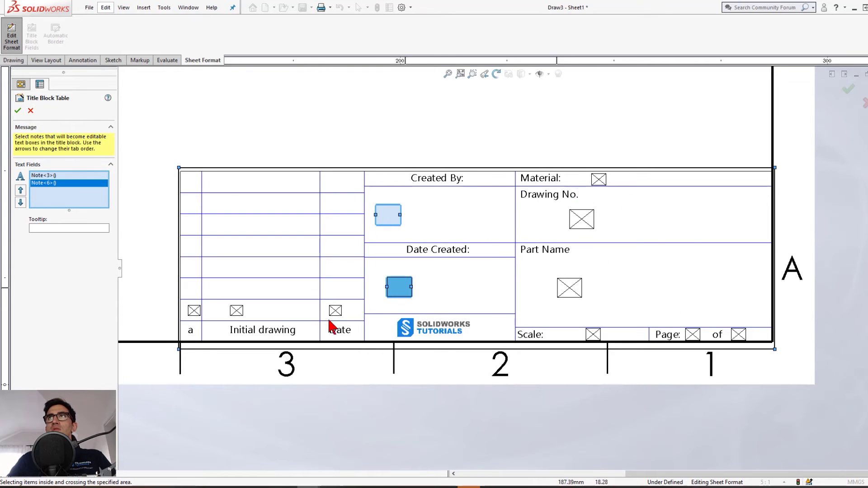
{"action": "left_click", "coordinate": [598, 179]}
{"action": "left_click", "coordinate": [582, 219]}
{"action": "left_click", "coordinate": [570, 288]}
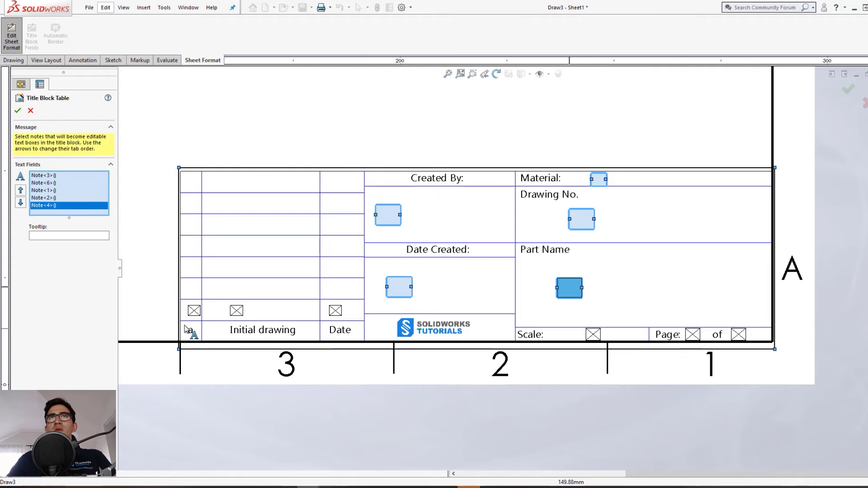
Add the revision row's three blank notes, in column order, as editable fields and accept the title block table.
{"action": "left_click", "coordinate": [193, 310]}
{"action": "left_click", "coordinate": [237, 311]}
{"action": "left_click", "coordinate": [336, 311]}
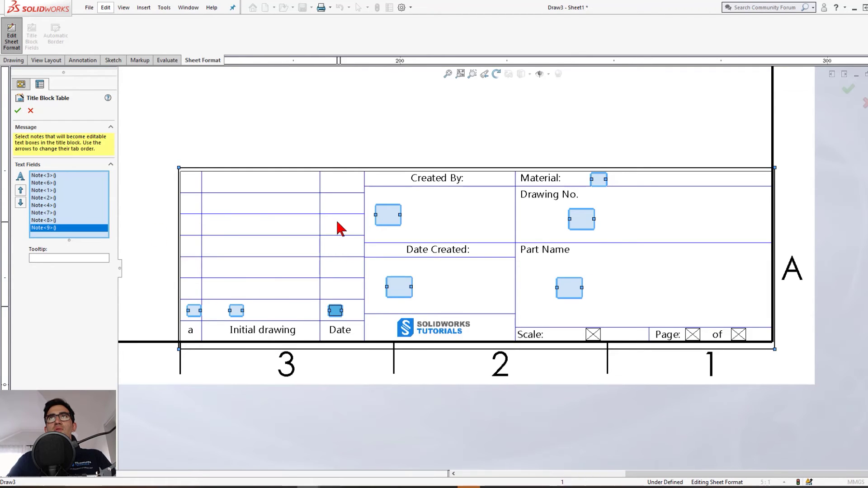
{"action": "left_click", "coordinate": [17, 110]}
Link the blank note after "Scale:" to the SW-View Scale property of the drawing view specified in Sheet Properties.
{"action": "scroll", "coordinate": [501, 270], "scroll_direction": "up", "scroll_amount": 1}
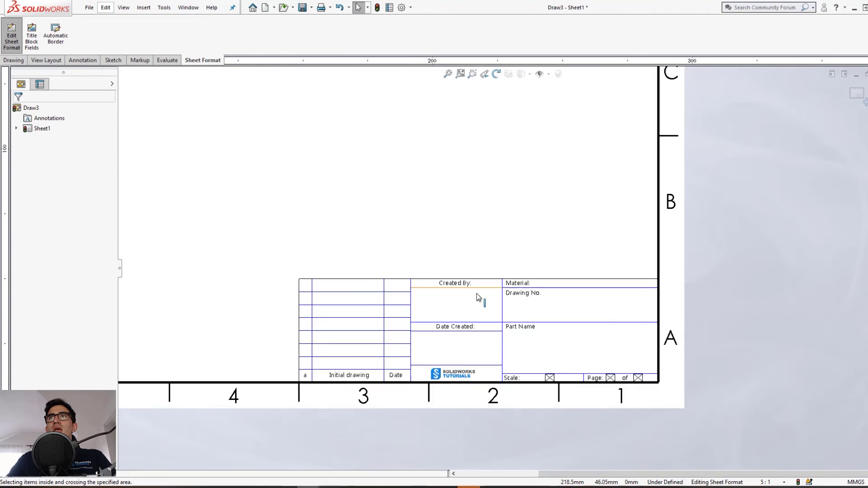
{"action": "scroll", "coordinate": [649, 339], "scroll_direction": "down", "scroll_amount": 3}
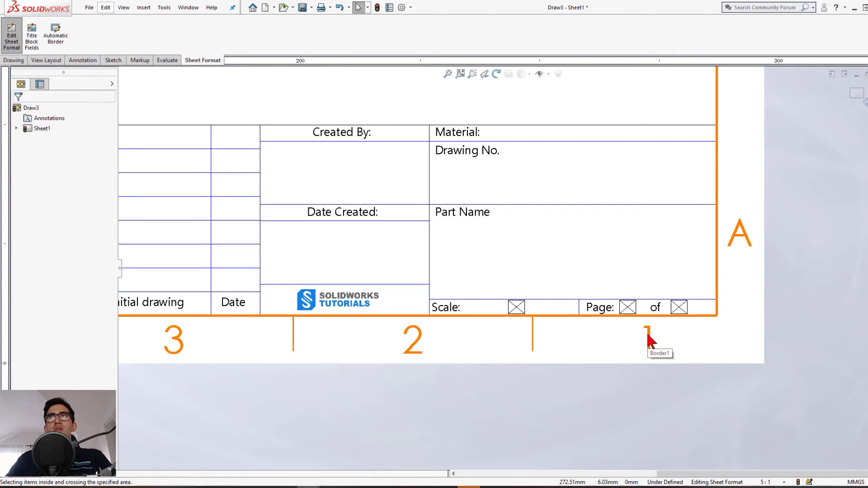
{"action": "scroll", "coordinate": [630, 329], "scroll_direction": "down", "scroll_amount": 2}
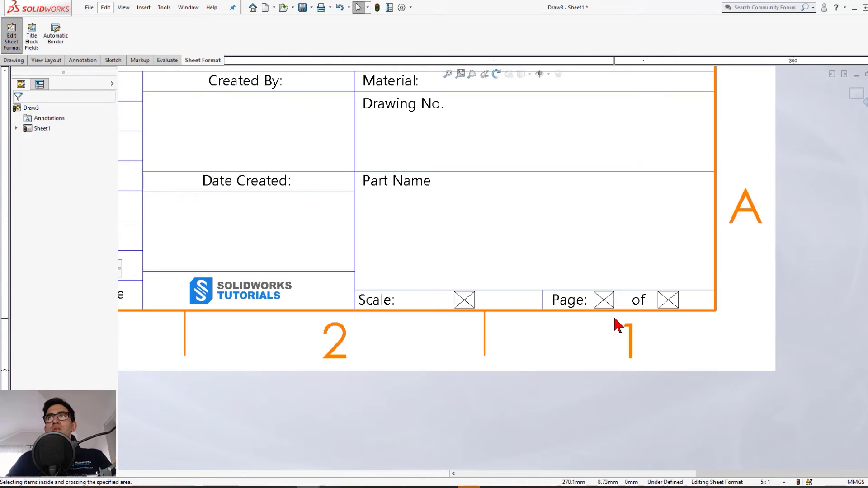
{"action": "left_click", "coordinate": [467, 300]}
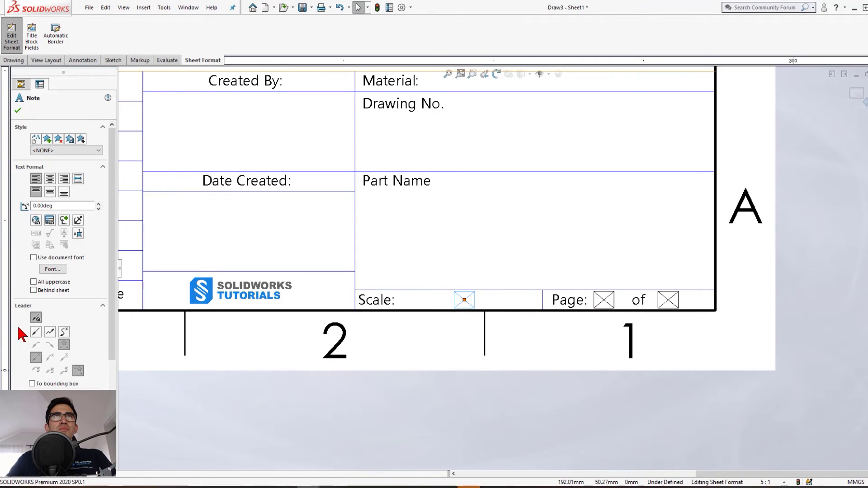
{"action": "left_click", "coordinate": [50, 221]}
{"action": "left_click_drag", "start_coordinate": [64, 14], "coordinate": [376, 79]}
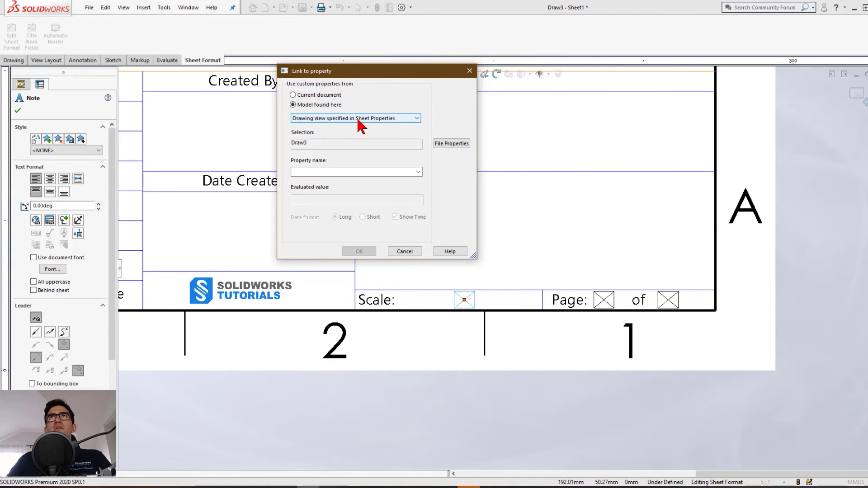
{"action": "left_click", "coordinate": [418, 173]}
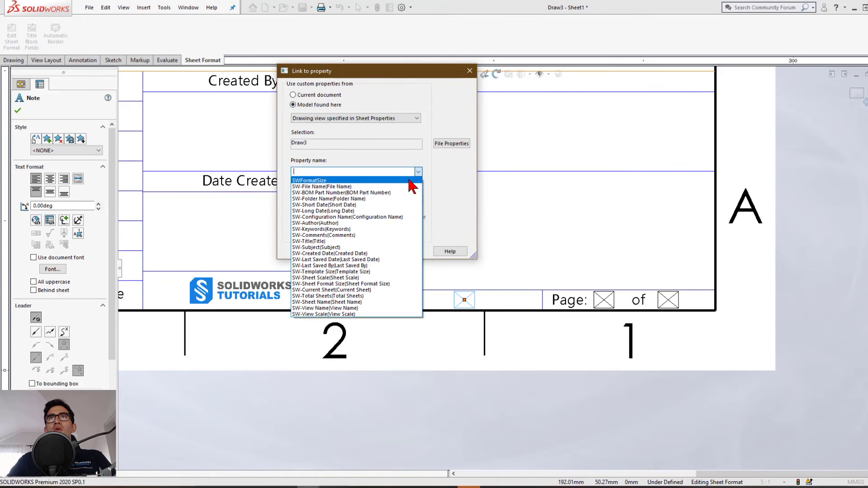
{"action": "left_click", "coordinate": [360, 315]}
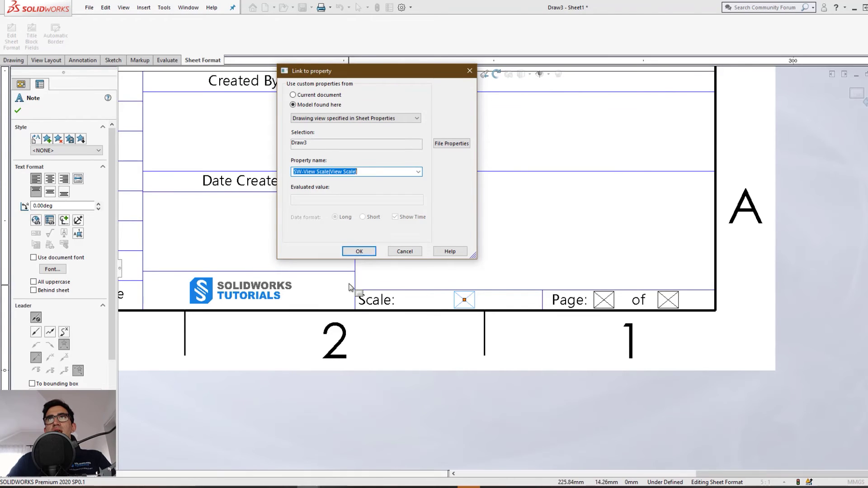
{"action": "left_click", "coordinate": [359, 251]}
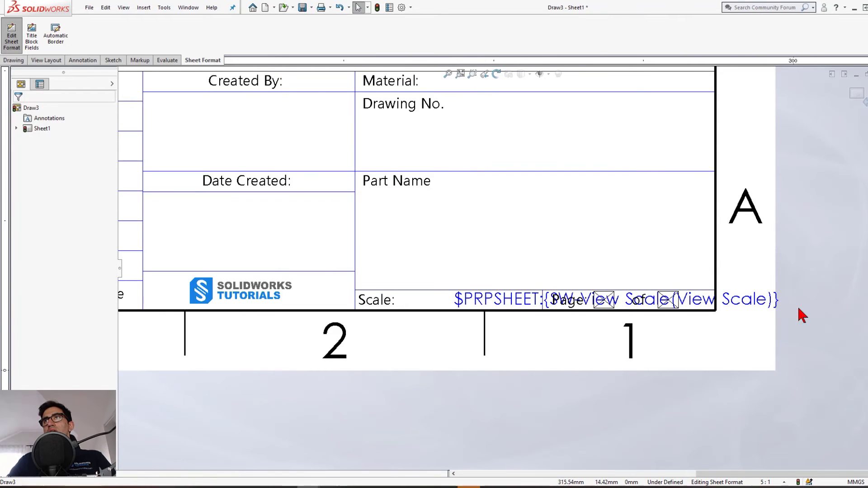
Move the linked scale note up into the Part Name cell, clear of the page number placeholders.
{"action": "scroll", "coordinate": [760, 333], "scroll_direction": "down", "scroll_amount": 1}
{"action": "scroll", "coordinate": [533, 303], "scroll_direction": "down", "scroll_amount": 1}
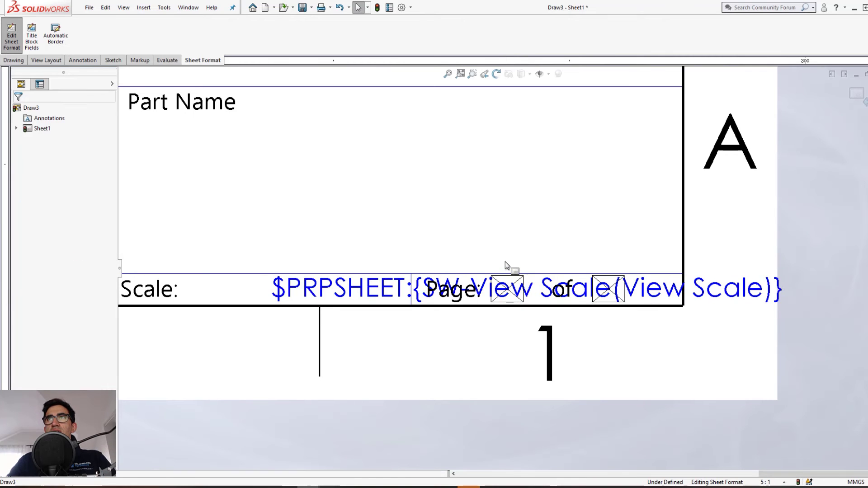
{"action": "left_click", "coordinate": [507, 299]}
{"action": "left_click_drag", "start_coordinate": [375, 289], "coordinate": [362, 249]}
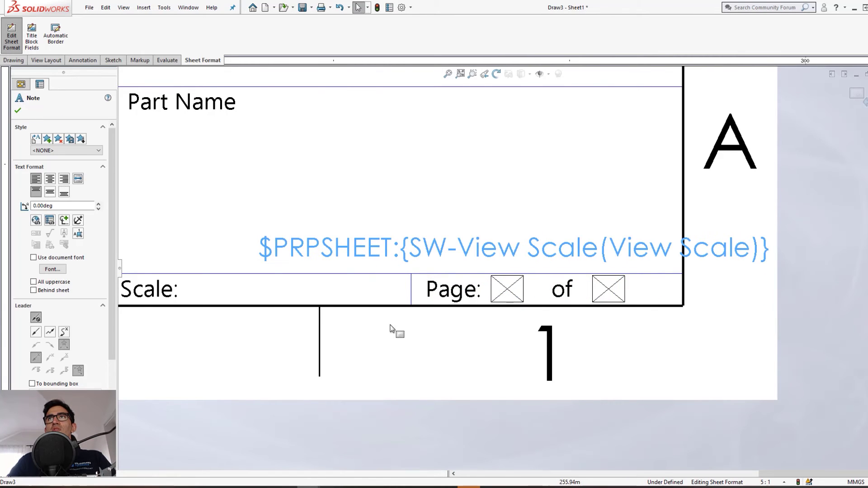
{"action": "left_click", "coordinate": [392, 338]}
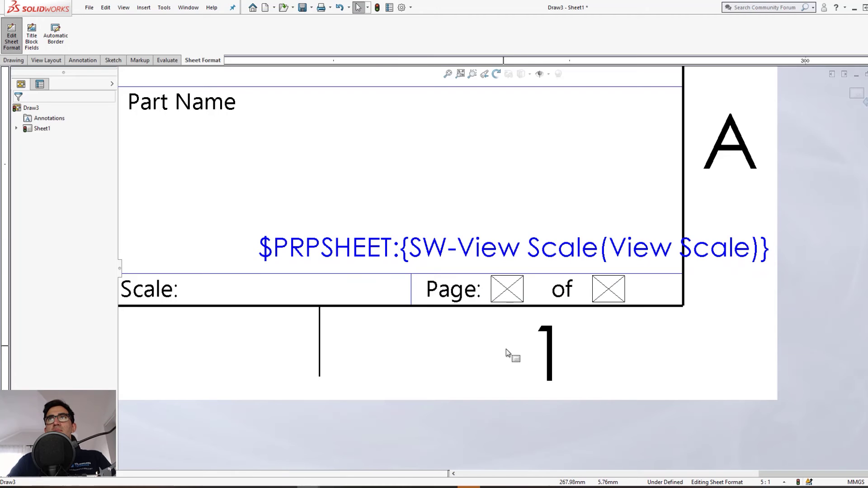
Link the blank note after "Page:" to the current document's SW-Current Sheet property.
{"action": "left_click", "coordinate": [520, 293]}
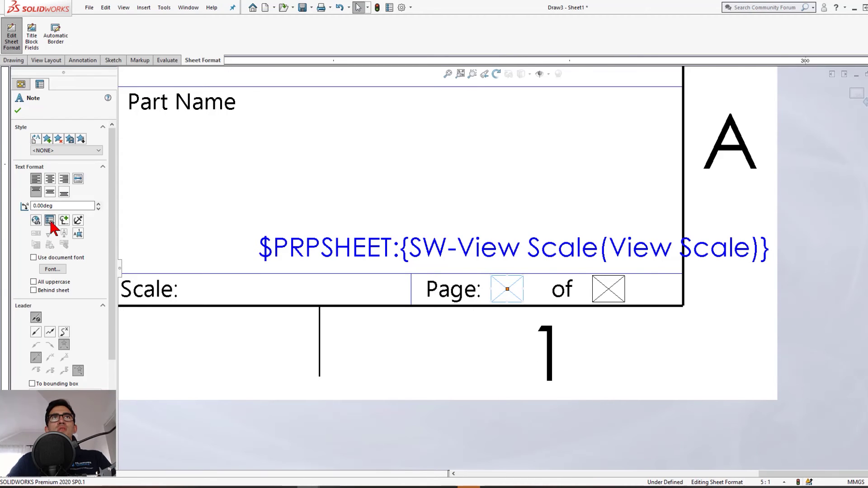
{"action": "left_click", "coordinate": [50, 221]}
{"action": "left_click", "coordinate": [318, 104]}
{"action": "left_click", "coordinate": [318, 95]}
{"action": "left_click", "coordinate": [326, 119]}
{"action": "left_click", "coordinate": [324, 126]}
{"action": "left_click", "coordinate": [415, 172]}
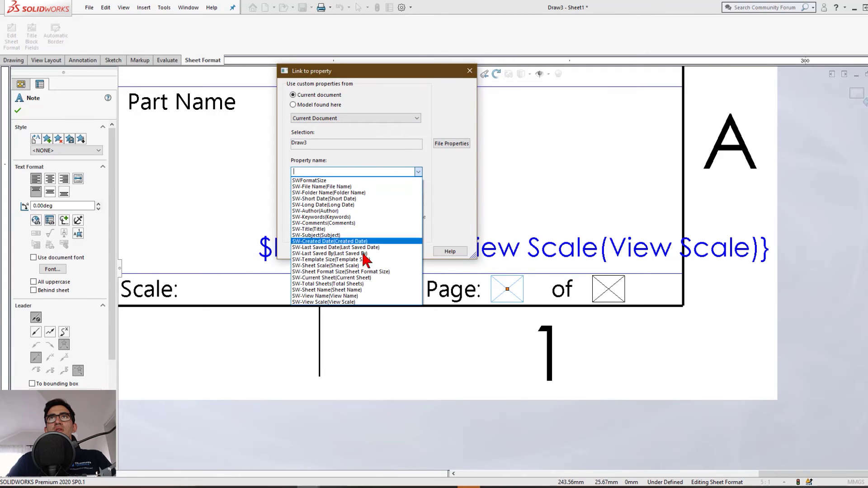
{"action": "left_click", "coordinate": [361, 278]}
{"action": "left_click", "coordinate": [357, 252]}
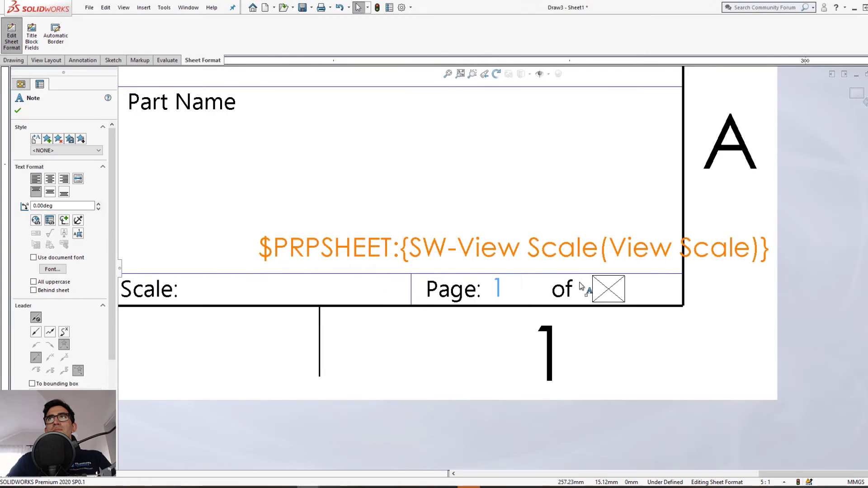
Link the blank note after "of" to the current document's SW-Total Sheets property.
{"action": "left_click", "coordinate": [630, 293]}
{"action": "left_click", "coordinate": [50, 221]}
{"action": "left_click", "coordinate": [418, 172]}
{"action": "left_click", "coordinate": [362, 283]}
{"action": "left_click", "coordinate": [358, 252]}
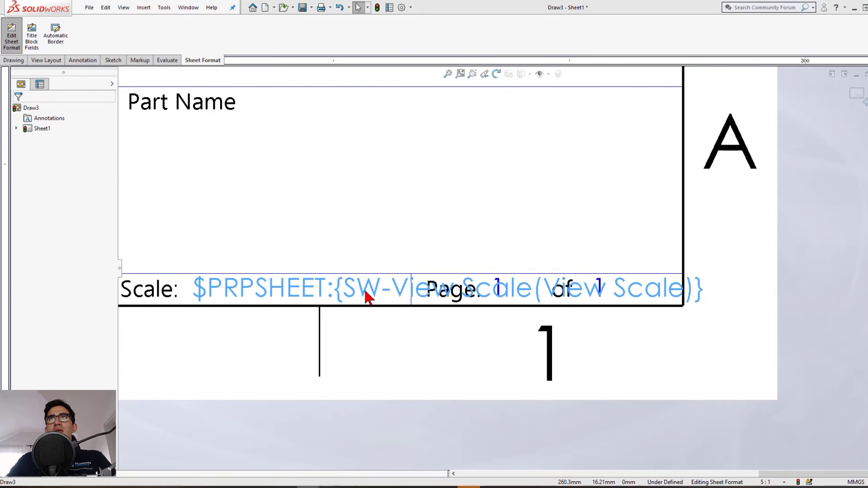
Place the linked scale note back beside the "Scale:" label and exit sheet format editing.
{"action": "left_click", "coordinate": [368, 297]}
{"action": "scroll", "coordinate": [506, 246], "scroll_direction": "up", "scroll_amount": 5}
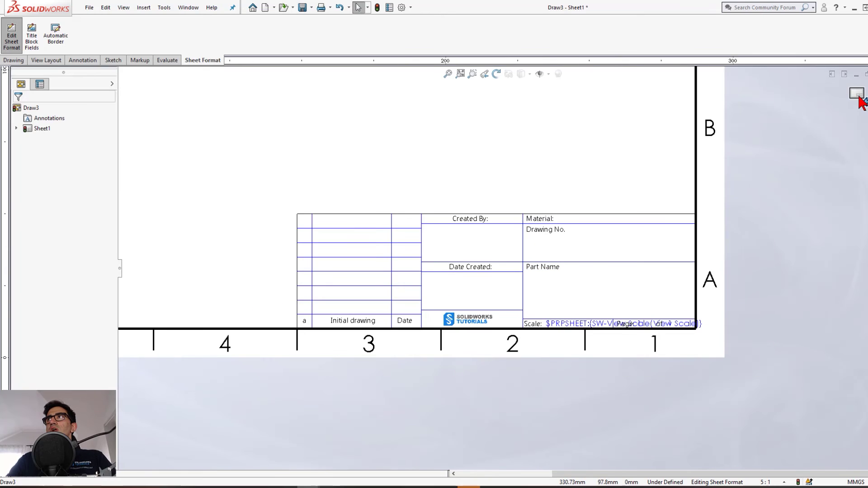
{"action": "left_click", "coordinate": [857, 93]}
{"action": "scroll", "coordinate": [520, 280], "scroll_direction": "up", "scroll_amount": 6}
{"action": "scroll", "coordinate": [475, 188], "scroll_direction": "down", "scroll_amount": 5}
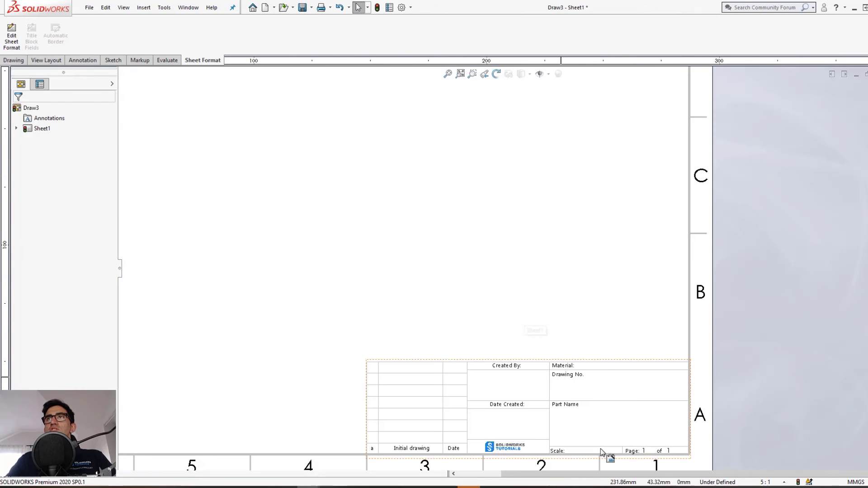
Test the title block fields by entering asdfasdf under Created By, asdfa under Date Created, and asdf in the remaining fields.
{"action": "key", "text": "f"}
{"action": "scroll", "coordinate": [529, 297], "scroll_direction": "up", "scroll_amount": 6}
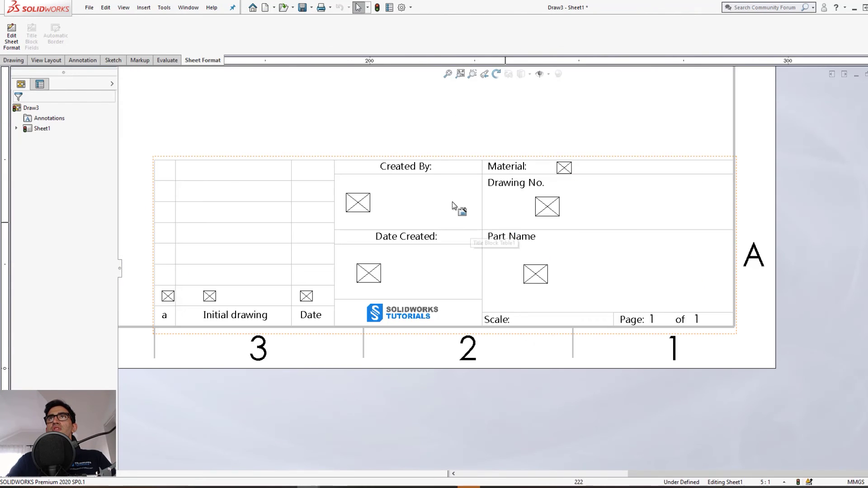
{"action": "double_click", "coordinate": [450, 202]}
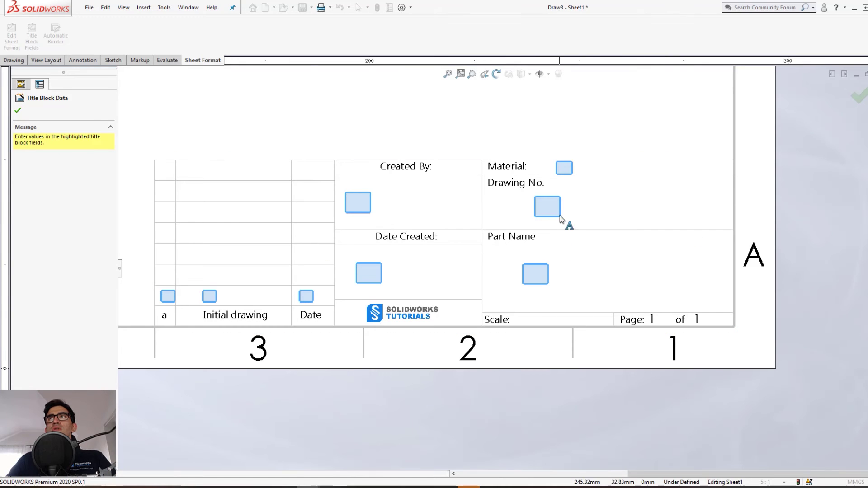
{"action": "left_click", "coordinate": [367, 206]}
{"action": "type", "text": "asdfasdf"}
{"action": "left_click", "coordinate": [369, 273]}
{"action": "type", "text": "asdfa"}
{"action": "left_click", "coordinate": [565, 168]}
{"action": "type", "text": "asdf"}
{"action": "left_click", "coordinate": [555, 206]}
{"action": "type", "text": "asdf"}
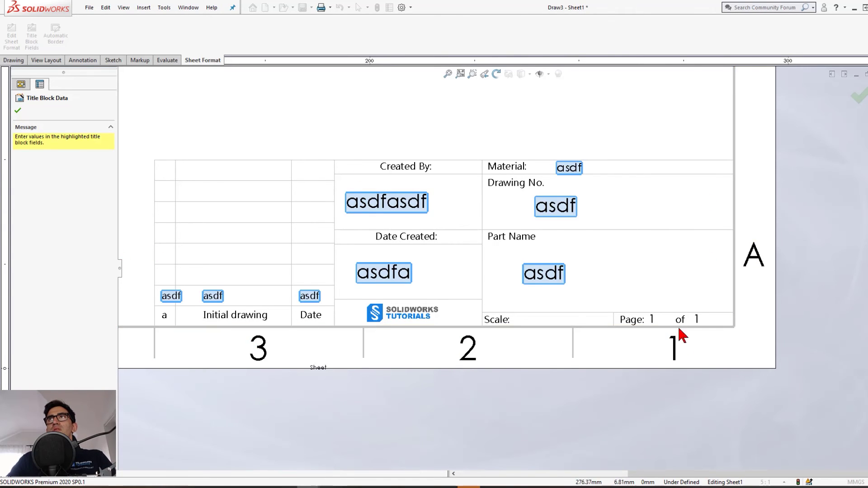
{"action": "left_click", "coordinate": [859, 96]}
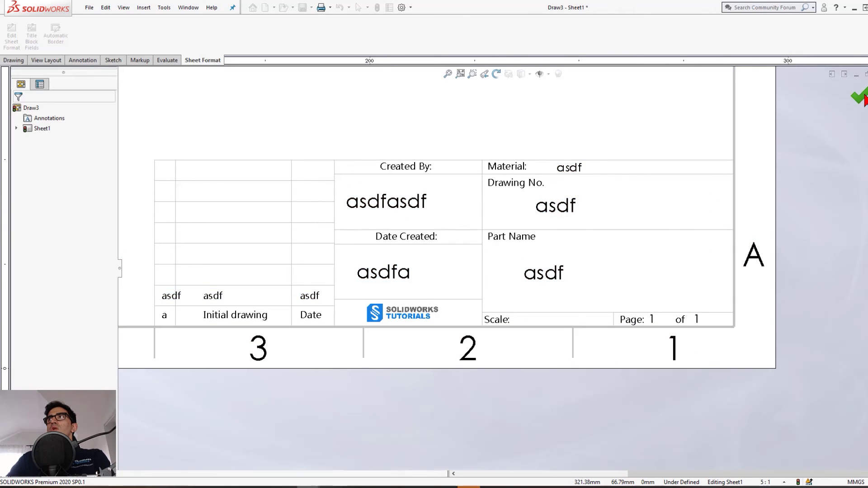
Clear the sample text from all title block fields and leave title block editing.
{"action": "scroll", "coordinate": [618, 290], "scroll_direction": "up", "scroll_amount": 1}
{"action": "scroll", "coordinate": [370, 244], "scroll_direction": "down", "scroll_amount": 1}
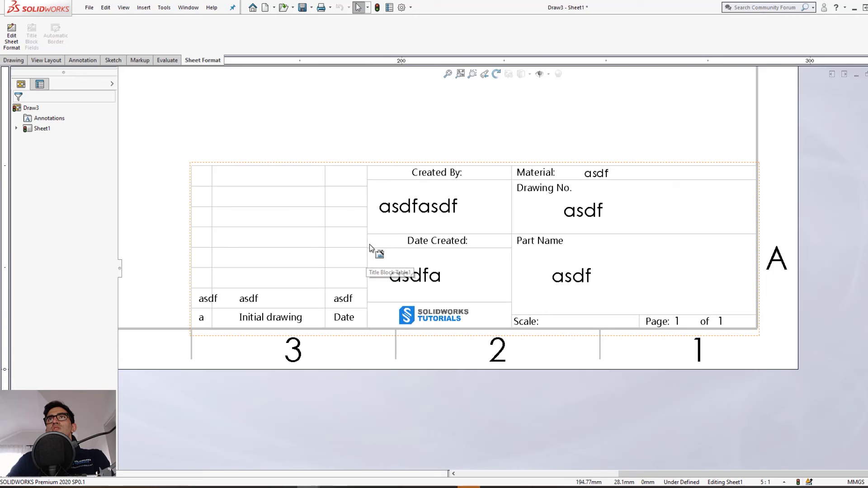
{"action": "double_click", "coordinate": [413, 208]}
{"action": "left_click", "coordinate": [415, 214]}
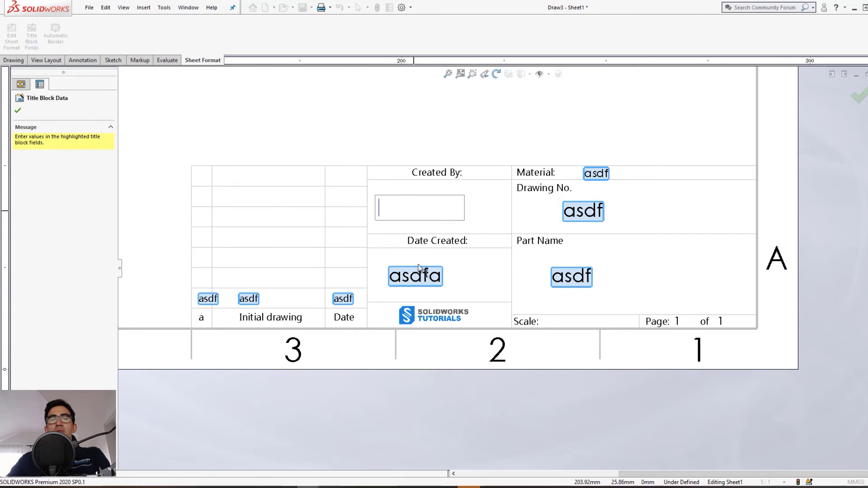
{"action": "key", "text": "Escape"}
{"action": "scroll", "coordinate": [455, 259], "scroll_direction": "up", "scroll_amount": 3}
{"action": "scroll", "coordinate": [623, 319], "scroll_direction": "down", "scroll_amount": 5}
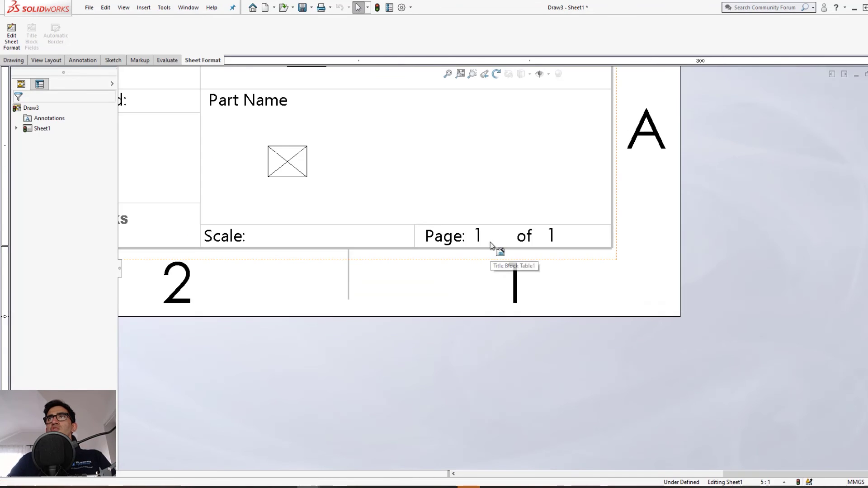
{"action": "scroll", "coordinate": [519, 261], "scroll_direction": "up", "scroll_amount": 4}
{"action": "scroll", "coordinate": [443, 298], "scroll_direction": "up", "scroll_amount": 4}
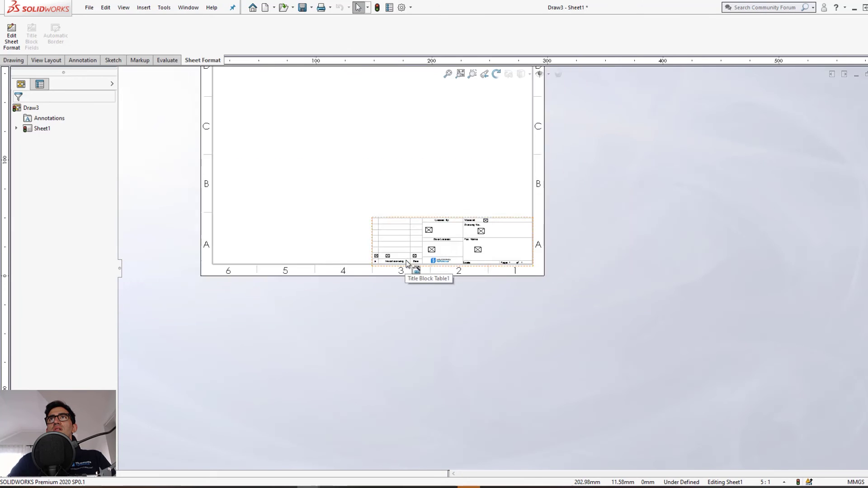
{"action": "scroll", "coordinate": [417, 278], "scroll_direction": "down", "scroll_amount": 5}
{"action": "scroll", "coordinate": [509, 321], "scroll_direction": "up", "scroll_amount": 4}
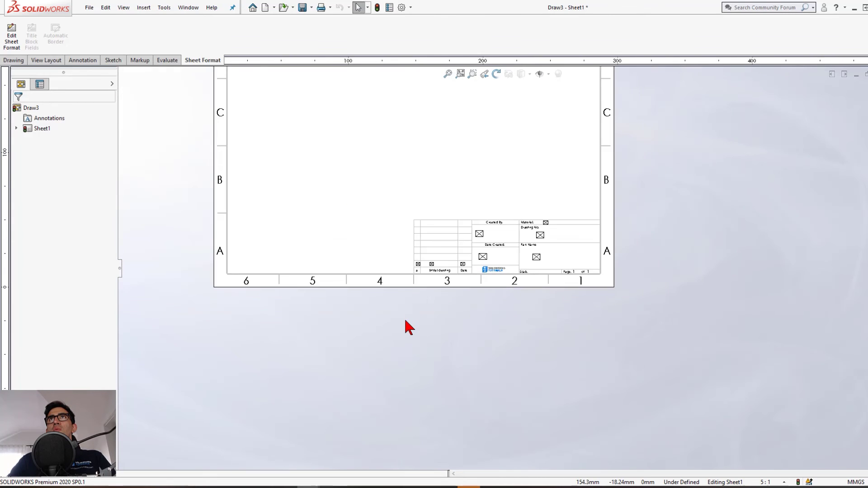
Save the sheet format in the sheetformat folder, naming it "A4-Free download from" followed by the author's first name.
{"action": "key", "text": "f"}
{"action": "left_click", "coordinate": [89, 7]}
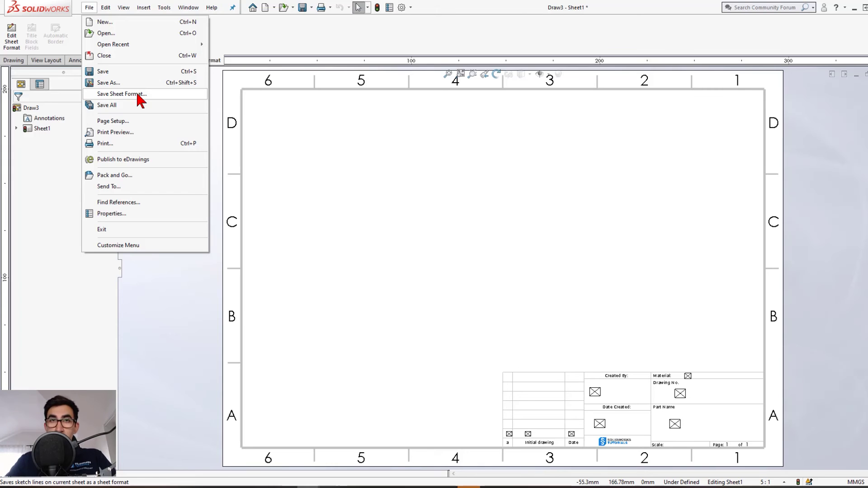
{"action": "left_click", "coordinate": [121, 93]}
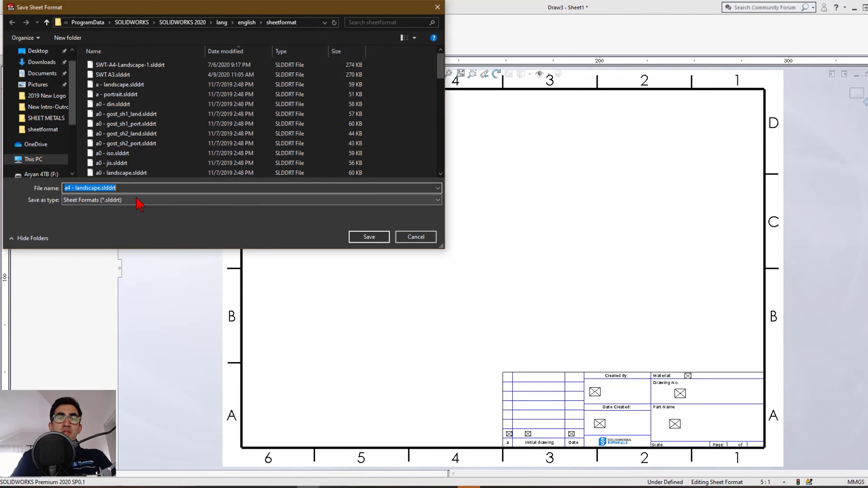
{"action": "type", "text": "A4-Free download from Ryan"}
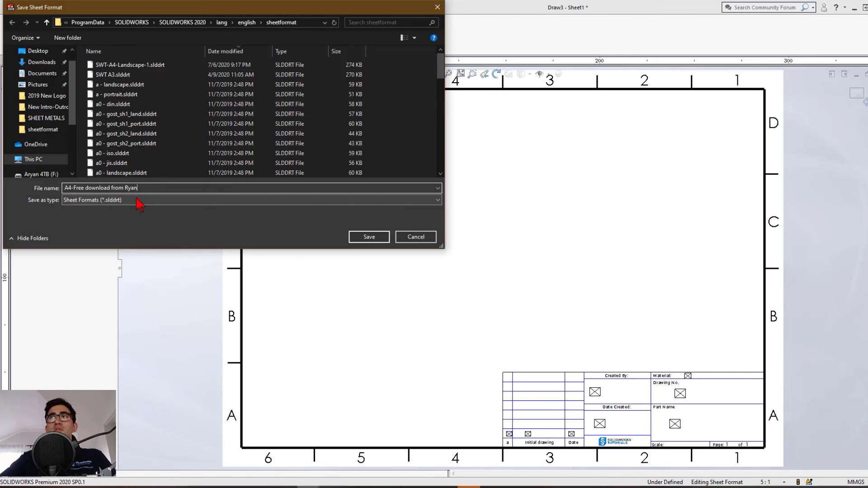
{"action": "left_click", "coordinate": [369, 237]}
{"action": "left_click", "coordinate": [89, 7]}
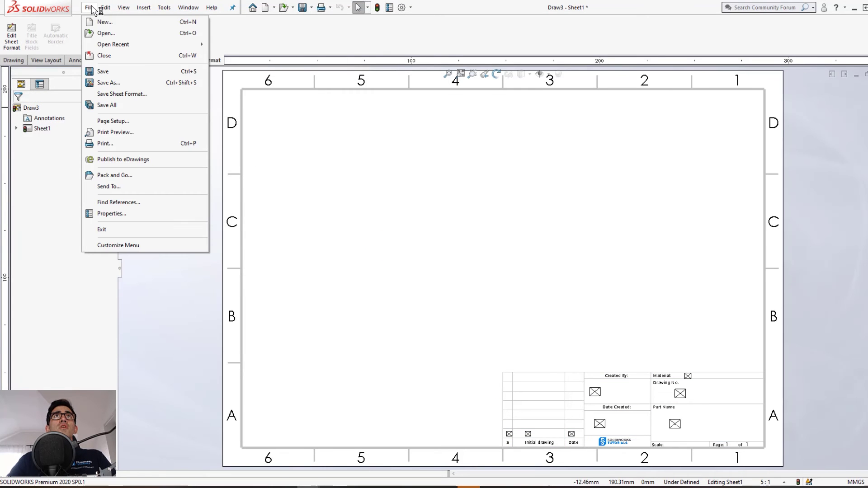
{"action": "left_click", "coordinate": [107, 85]}
{"action": "left_click", "coordinate": [480, 392]}
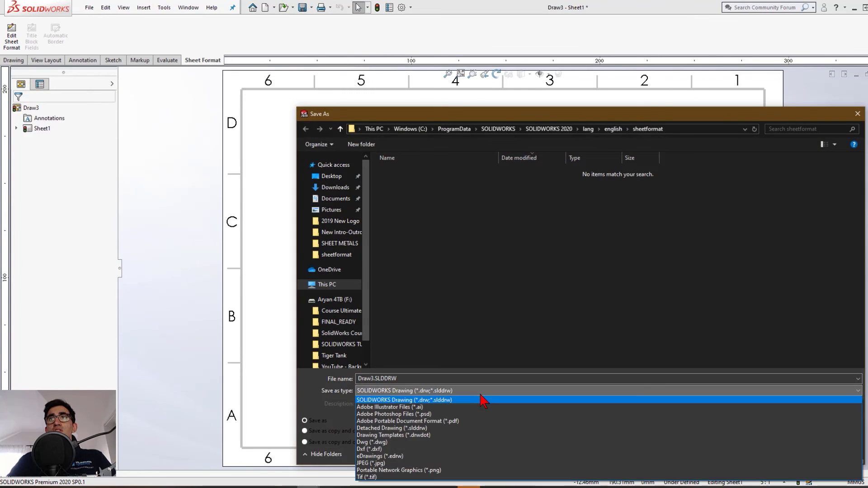
{"action": "left_click", "coordinate": [434, 435]}
{"action": "left_click_drag", "start_coordinate": [606, 116], "coordinate": [389, 50]}
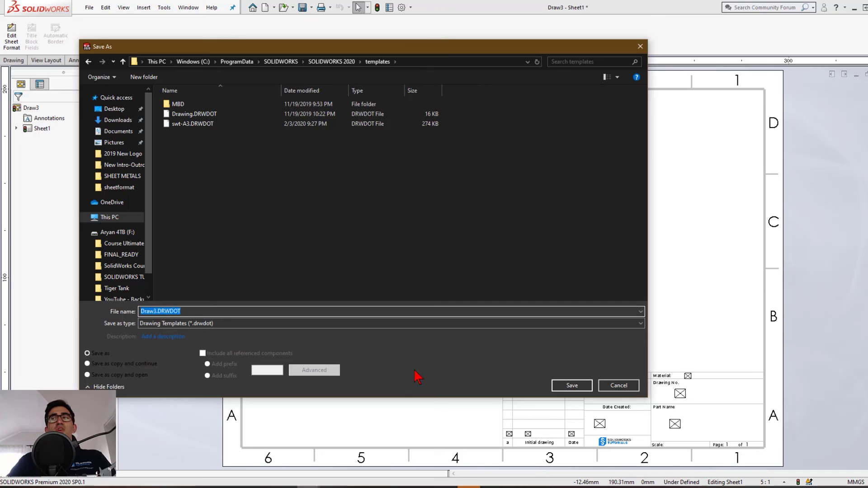
{"action": "left_click", "coordinate": [619, 386]}
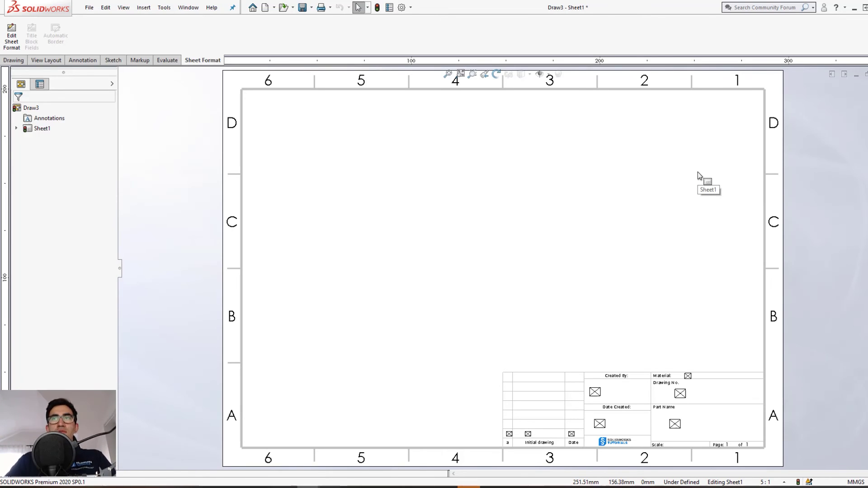
Close the drawing and open the recent ELEPHANT SHEET METAL TUTORIAL part.
{"action": "left_click", "coordinate": [865, 74]}
{"action": "left_click", "coordinate": [460, 256]}
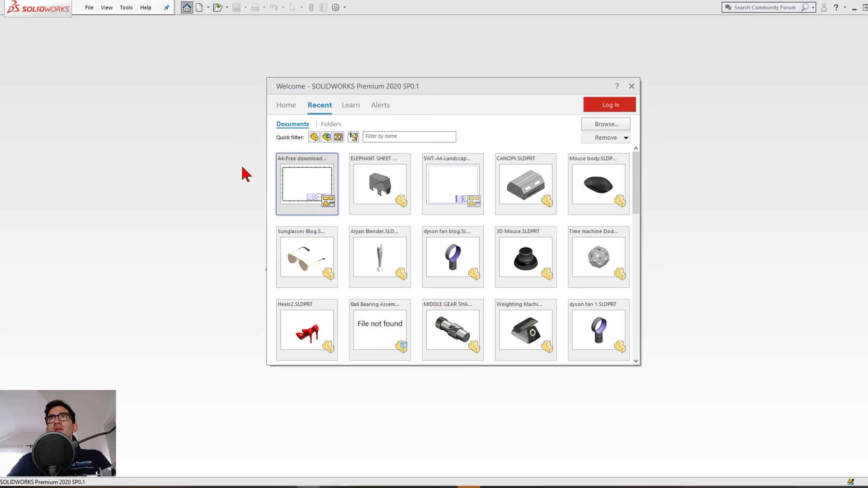
{"action": "left_click", "coordinate": [375, 191]}
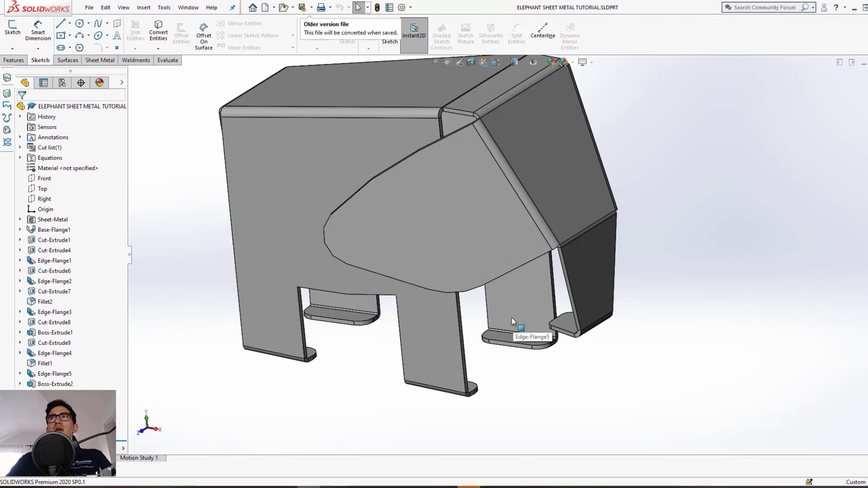
Start a drawing of the elephant part on the saved A4 free-download sheet format and place its front view with two projected views.
{"action": "middle_click_drag", "start_coordinate": [512, 317], "coordinate": [414, 338]}
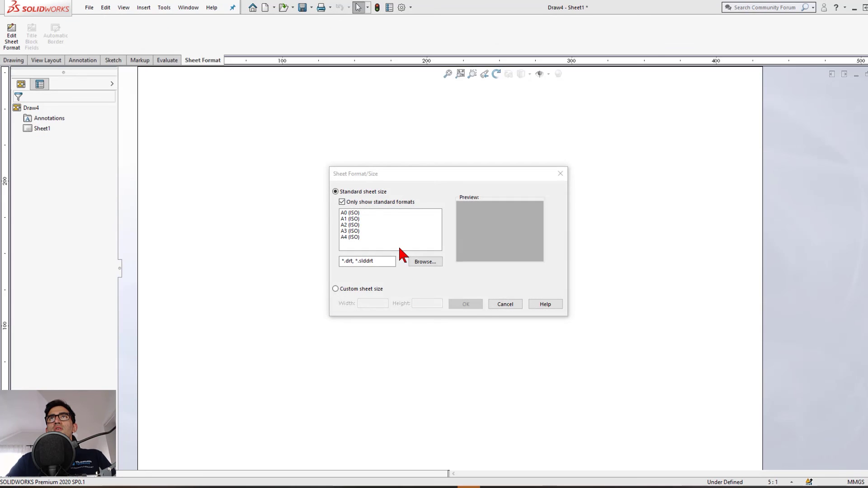
{"action": "left_click", "coordinate": [425, 261]}
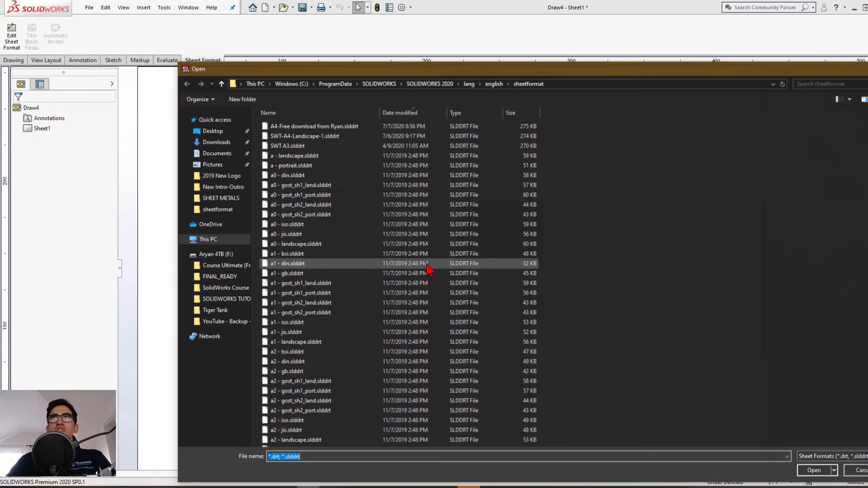
{"action": "double_click", "coordinate": [332, 126]}
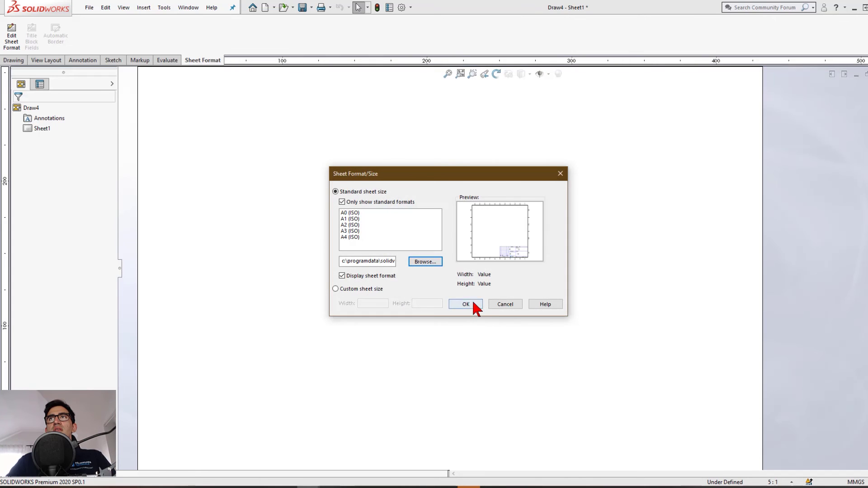
{"action": "left_click", "coordinate": [466, 304]}
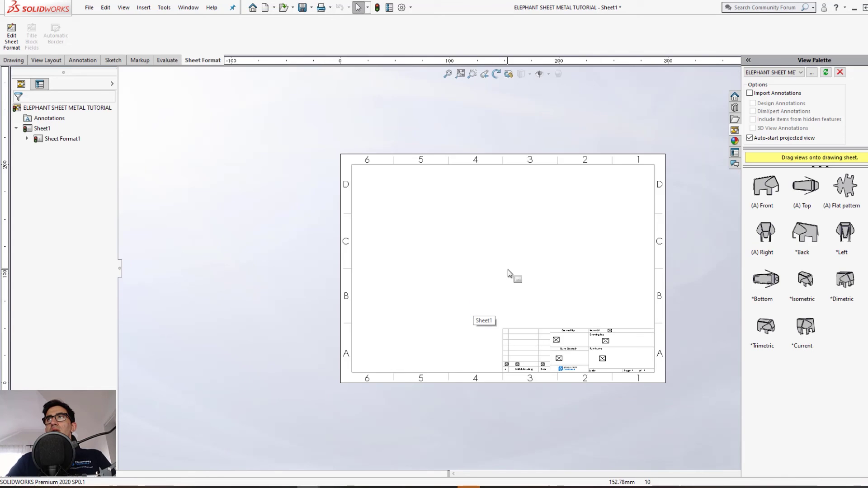
{"action": "left_click_drag", "start_coordinate": [766, 185], "coordinate": [337, 186]}
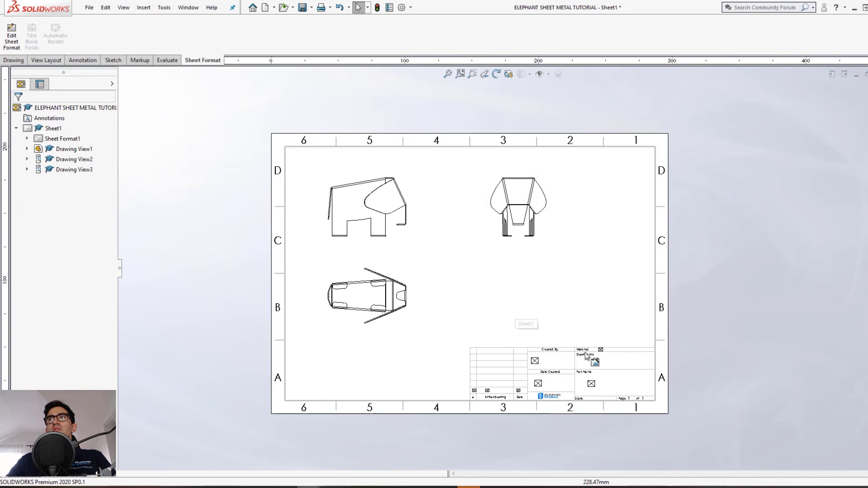
Edit the sheet format and place a copy of the blank Part Name note beside the "Scale:" label.
{"action": "scroll", "coordinate": [584, 355], "scroll_direction": "down", "scroll_amount": 8}
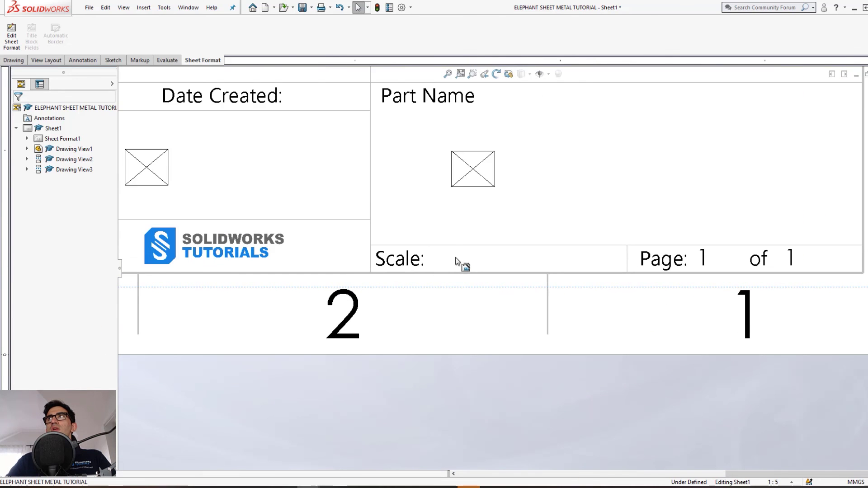
{"action": "right_click", "coordinate": [456, 260]}
{"action": "left_click", "coordinate": [511, 103]}
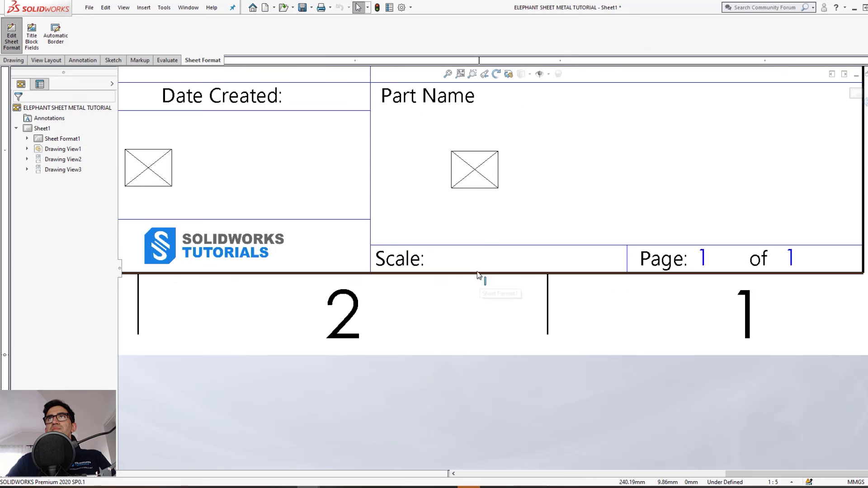
{"action": "scroll", "coordinate": [496, 253], "scroll_direction": "down", "scroll_amount": 2}
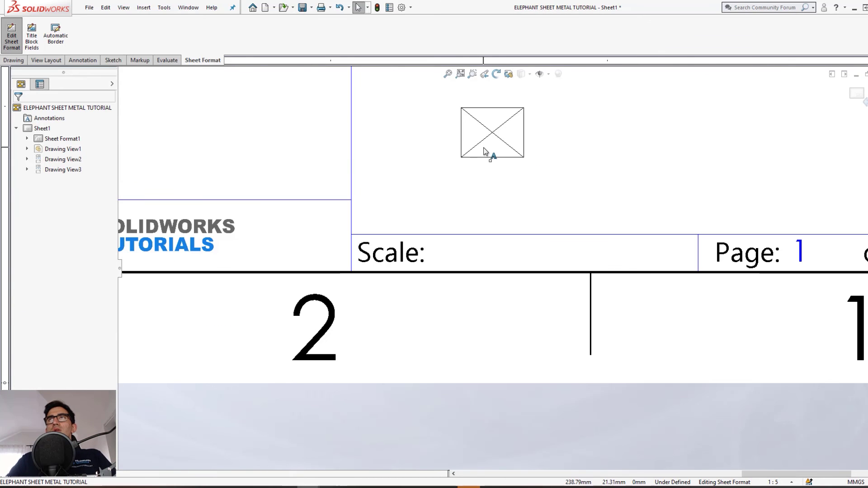
{"action": "left_click", "coordinate": [502, 138]}
{"action": "key", "text": "ctrl+c"}
{"action": "key", "text": "ctrl+v"}
{"action": "left_click_drag", "start_coordinate": [503, 271], "coordinate": [472, 247]}
Reduce the copied note's font size using the sample text SSS, and blank the note again.
{"action": "left_click", "coordinate": [472, 251]}
{"action": "type", "text": "SSS"}
{"action": "key", "text": "ctrl+a"}
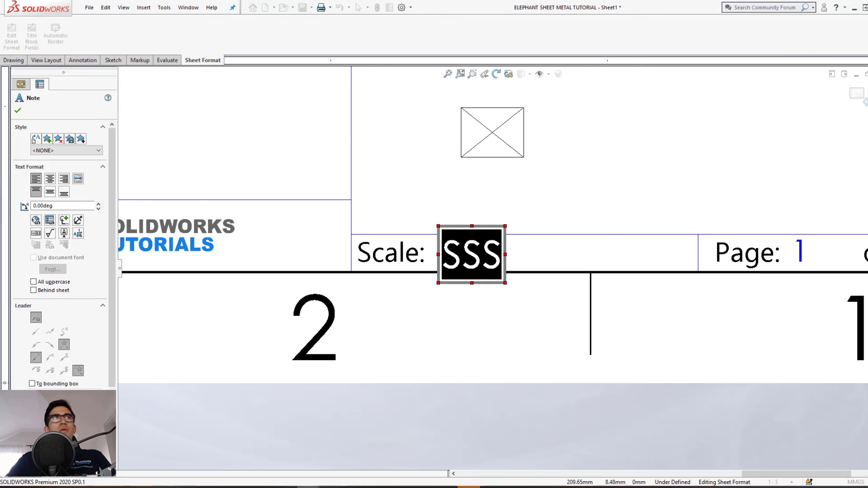
{"action": "left_click", "coordinate": [382, 122]}
{"action": "left_click", "coordinate": [378, 142]}
{"action": "left_click", "coordinate": [499, 208]}
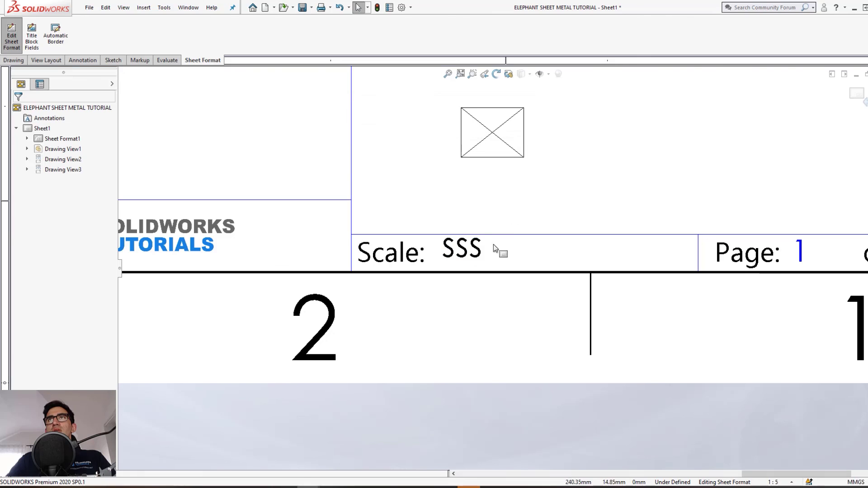
{"action": "left_click", "coordinate": [467, 252]}
{"action": "double_click", "coordinate": [461, 252]}
{"action": "key", "text": "Delete"}
{"action": "left_click", "coordinate": [488, 274]}
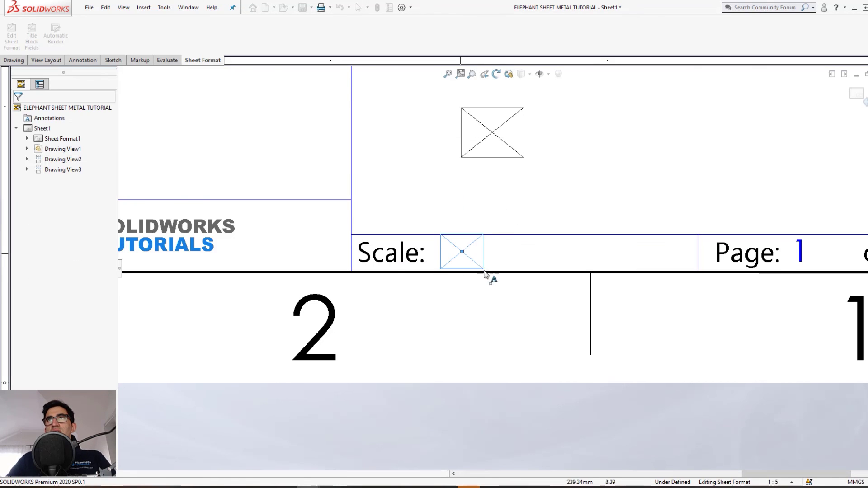
Link the blank note beside "Scale:" to the current document's SW-Sheet Scale property and exit sheet format editing.
{"action": "left_click", "coordinate": [50, 221]}
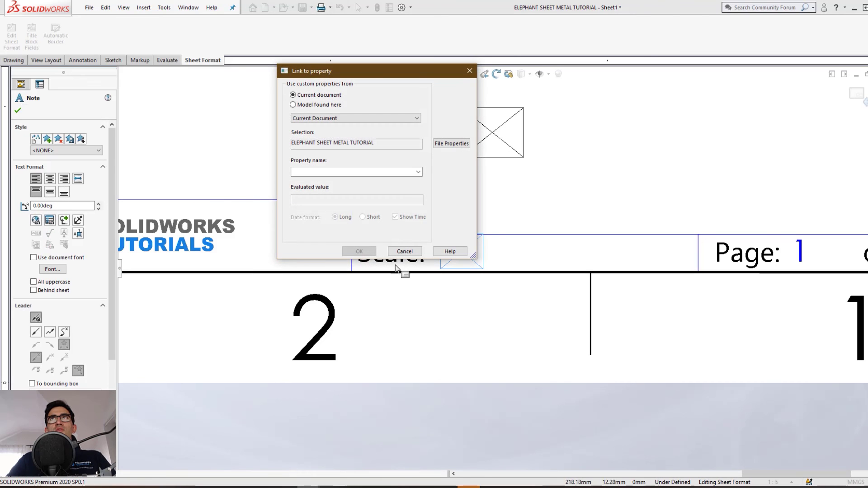
{"action": "left_click", "coordinate": [418, 172]}
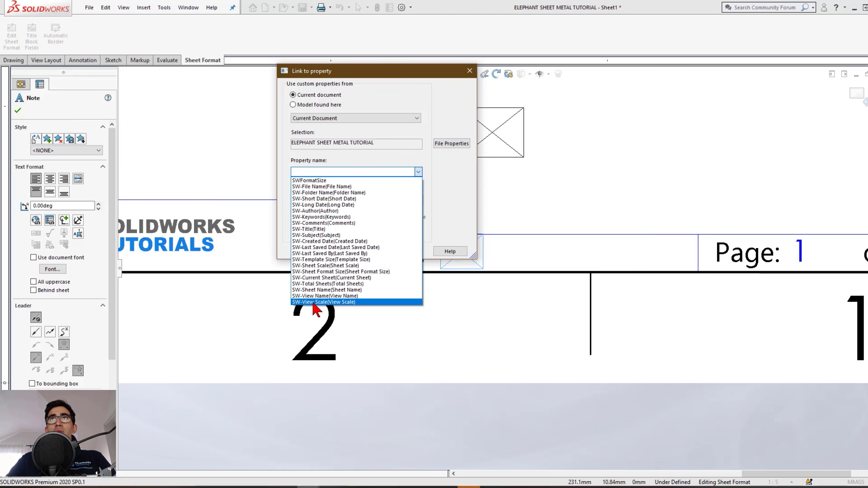
{"action": "left_click", "coordinate": [323, 267]}
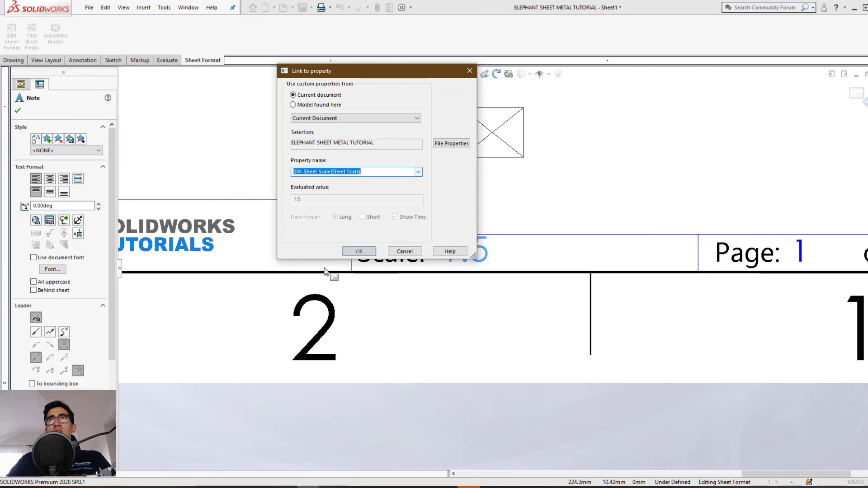
{"action": "left_click", "coordinate": [358, 252]}
{"action": "left_click", "coordinate": [481, 307]}
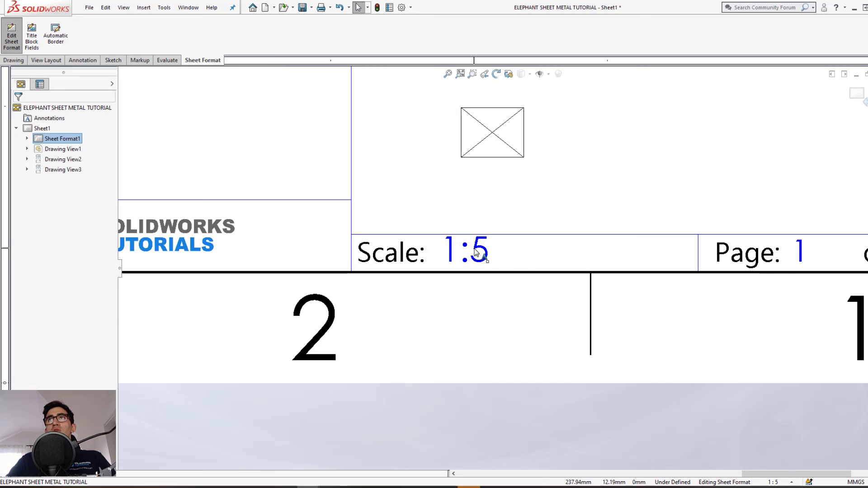
{"action": "left_click", "coordinate": [857, 93]}
Set the sheet scale to 1:6 in the sheet properties and check the linked scale note in the title block.
{"action": "scroll", "coordinate": [694, 240], "scroll_direction": "up", "scroll_amount": 6}
{"action": "key", "text": "f"}
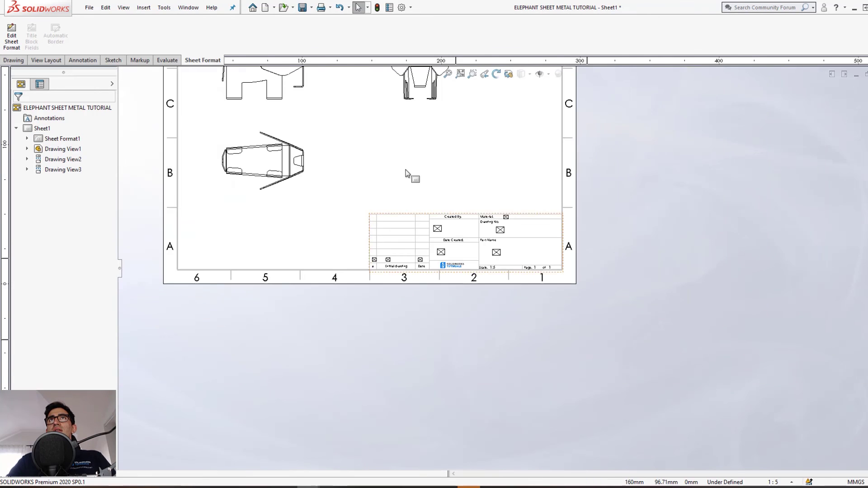
{"action": "right_click", "coordinate": [72, 140]}
{"action": "left_click", "coordinate": [117, 236]}
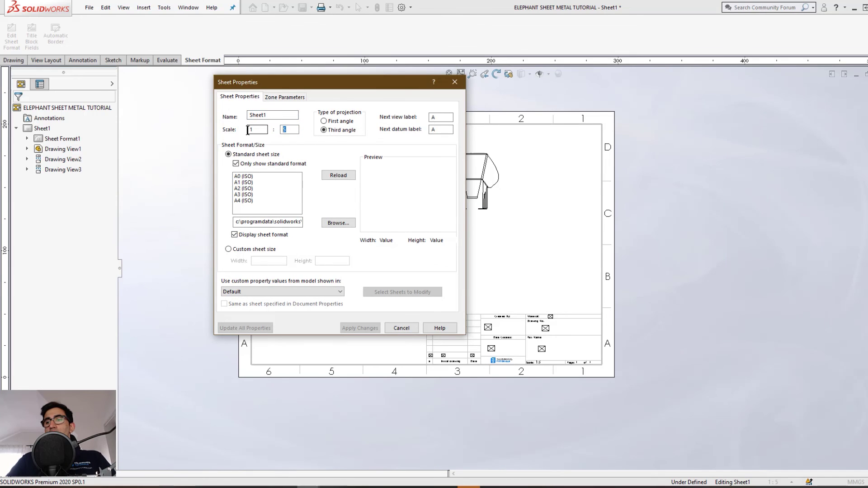
{"action": "left_click", "coordinate": [372, 329]}
{"action": "scroll", "coordinate": [523, 368], "scroll_direction": "down", "scroll_amount": 6}
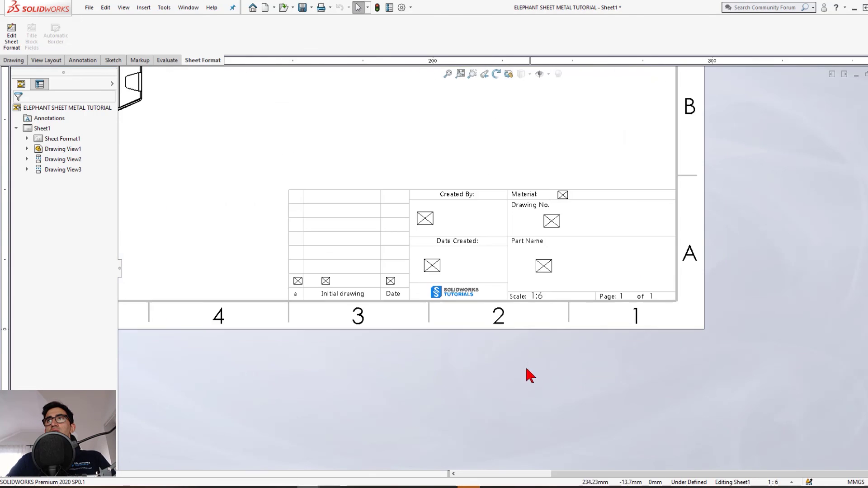
{"action": "scroll", "coordinate": [527, 325], "scroll_direction": "up", "scroll_amount": 2}
{"action": "key", "text": "f"}
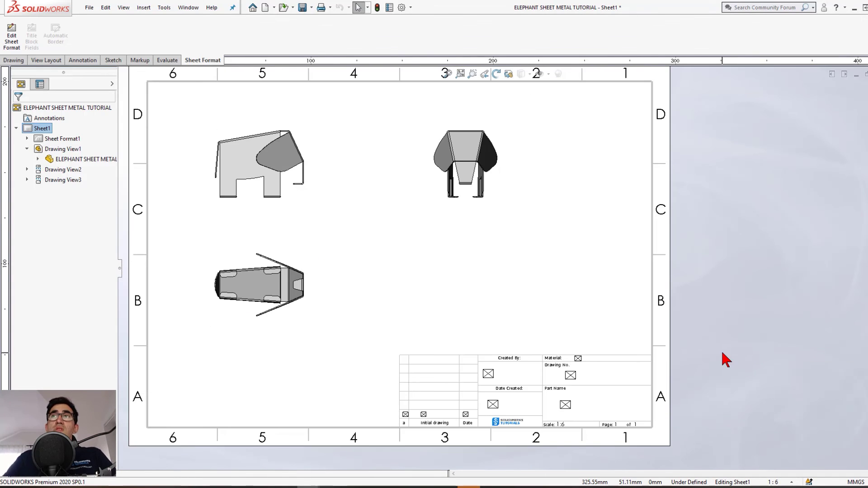